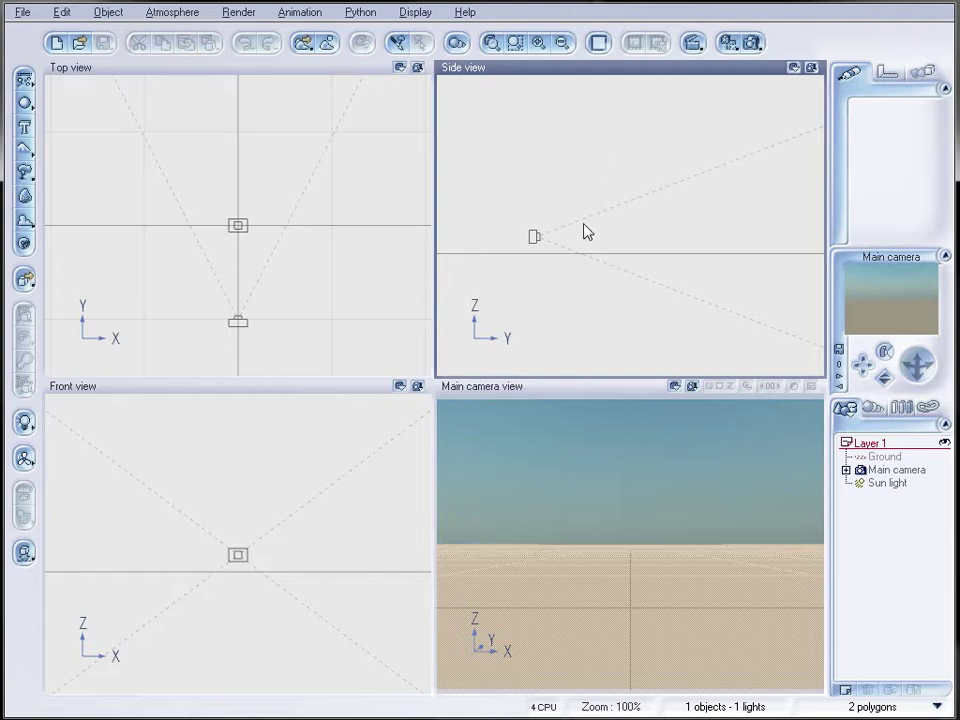
# Create three equal spheres side by side in a row along the X axis, in front of the camera.
pyautogui.moveTo(330, 230)
pyautogui.mouseDown()
pyautogui.moveTo(396, 238)
pyautogui.moveTo(332, 257)
pyautogui.moveTo(334, 231)
pyautogui.mouseUp()
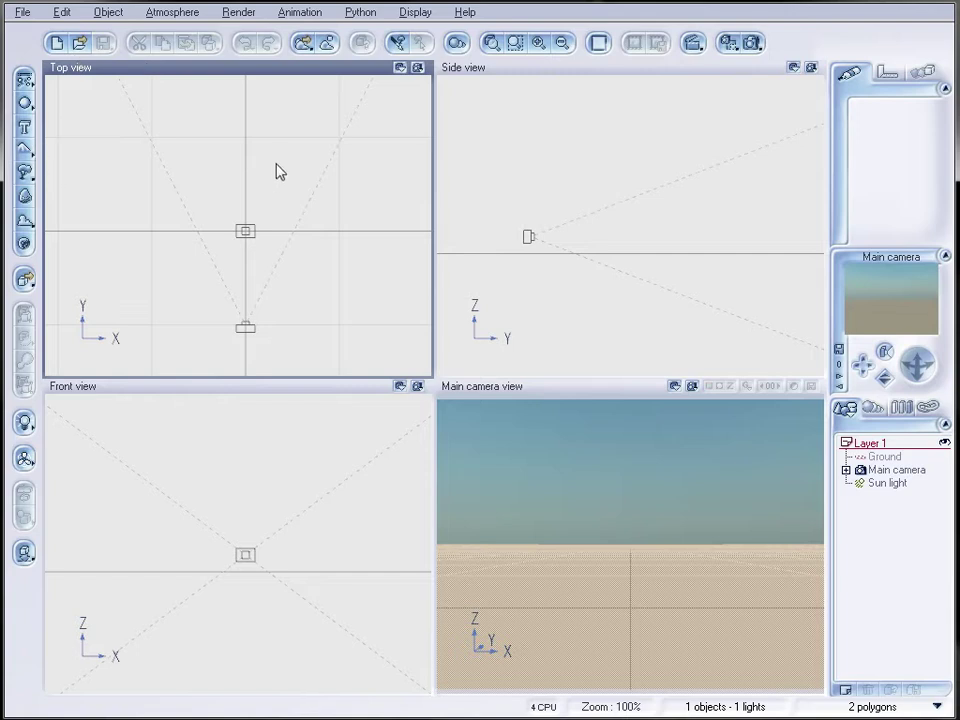
pyautogui.moveTo(293, 153); pyautogui.dragTo(281, 174)
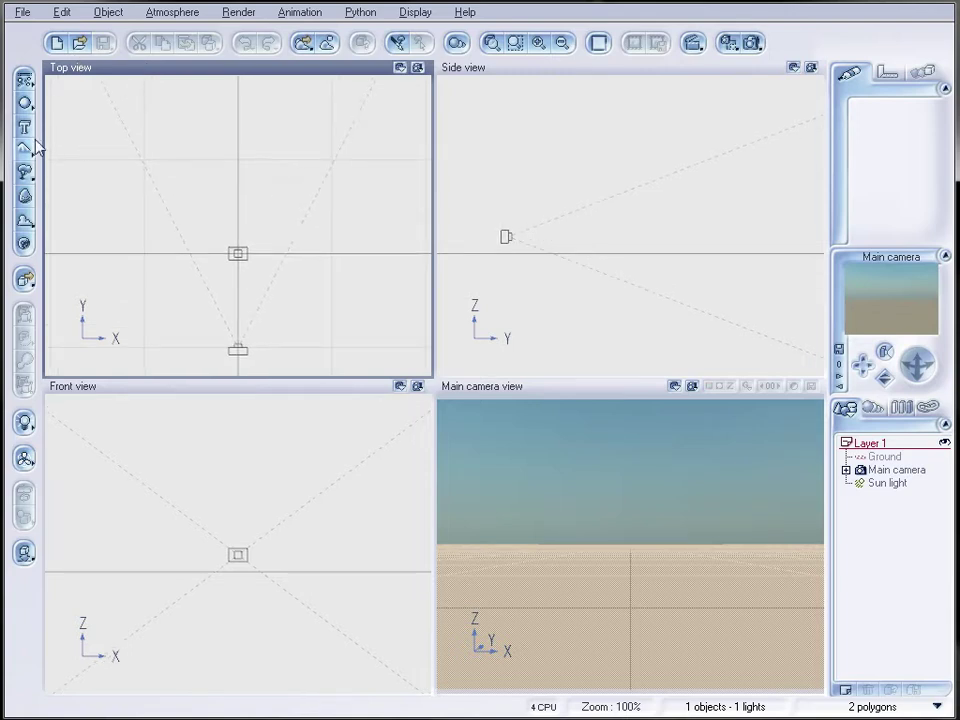
pyautogui.click(24, 103)
pyautogui.moveTo(256, 228); pyautogui.dragTo(197, 156)
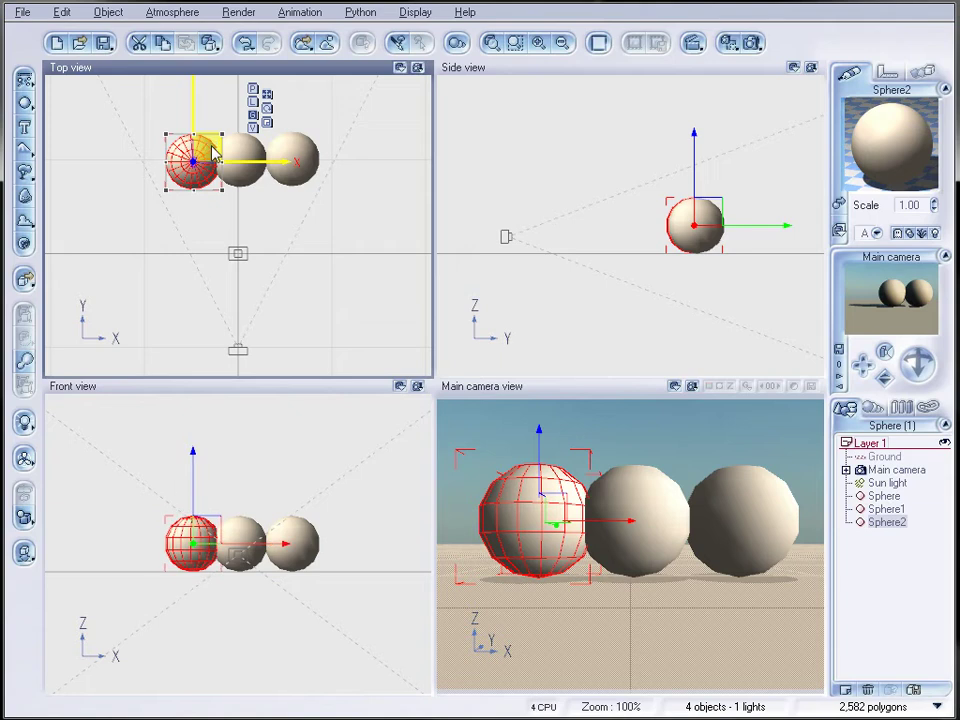
pyautogui.click(293, 152)
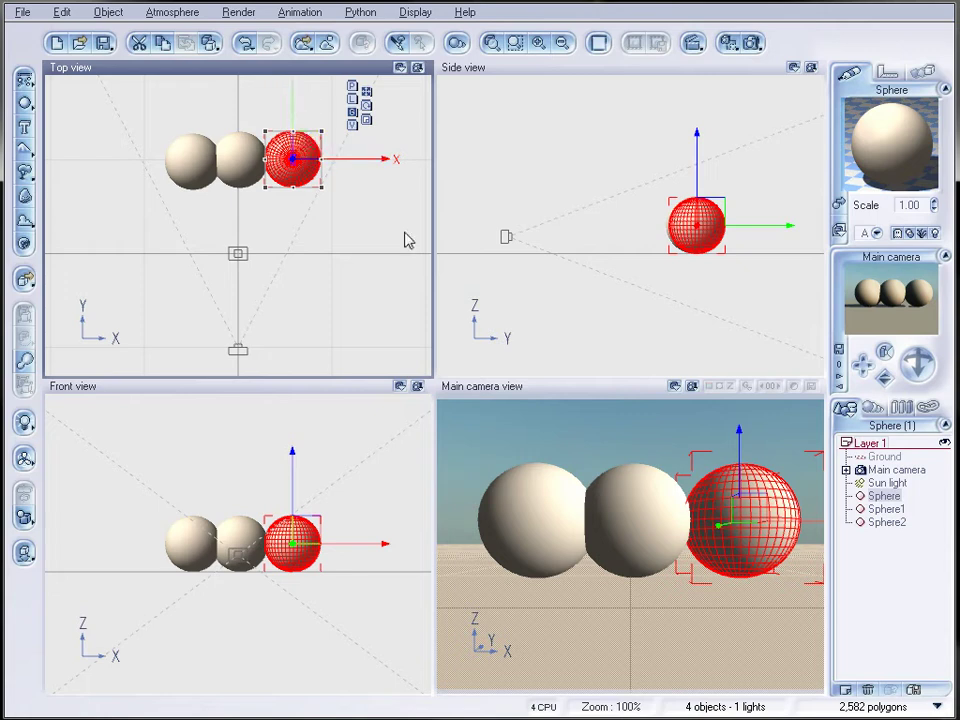
# Raise the middle sphere along the Z axis so it sits above and between the two outer spheres.
pyautogui.click(895, 512)
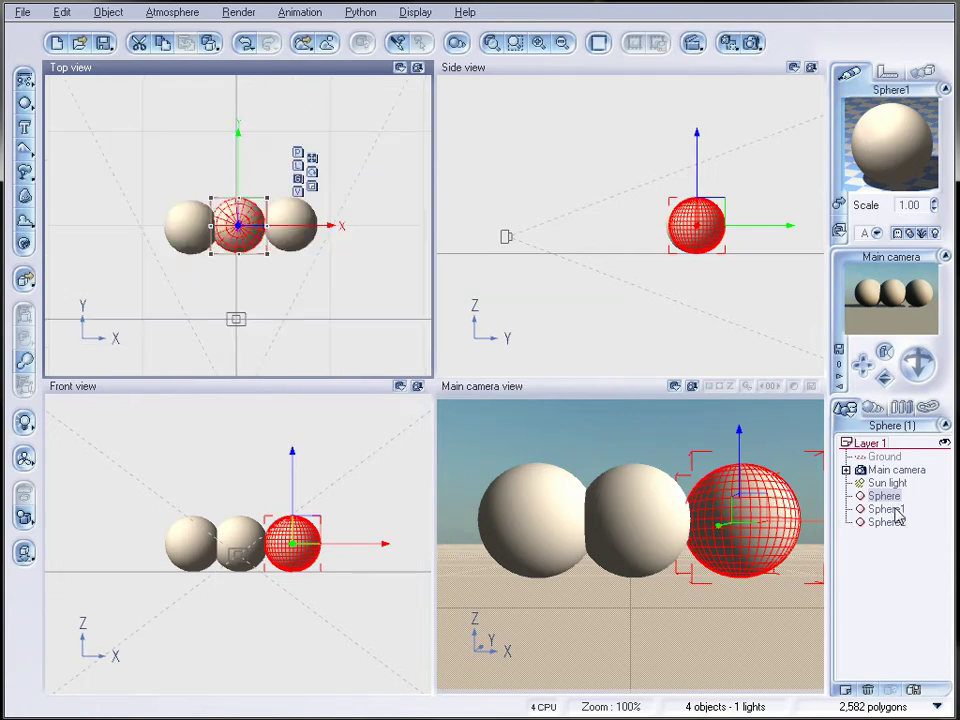
pyautogui.click(633, 164)
pyautogui.moveTo(633, 166); pyautogui.dragTo(633, 127)
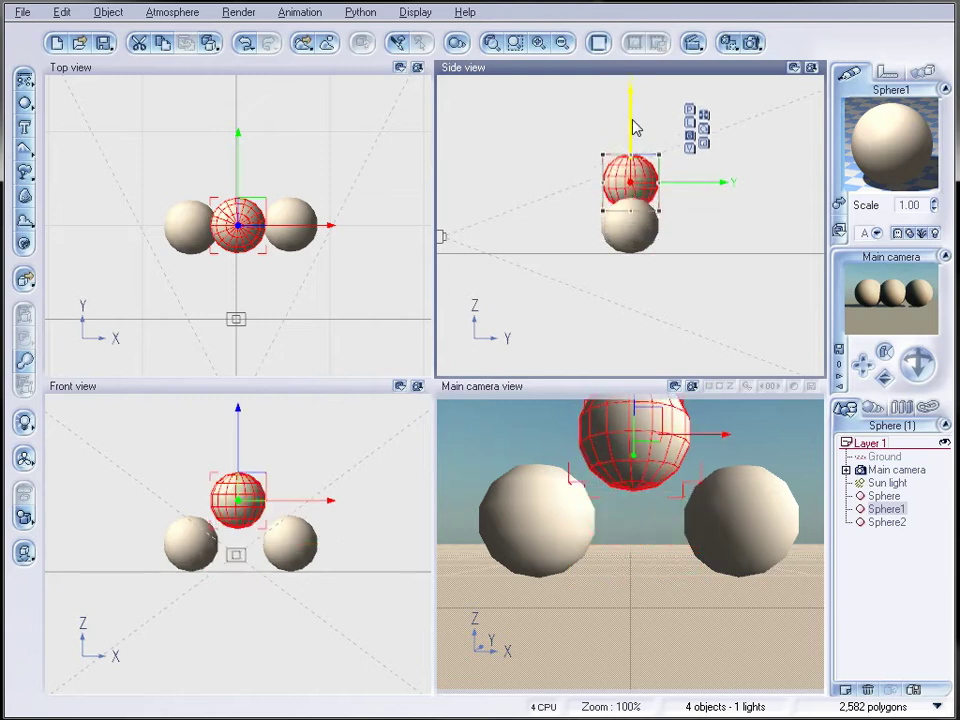
# Combine all three spheres into a single metablob.
pyautogui.click(889, 495)
pyautogui.keyDown('shift'); pyautogui.click(888, 520); pyautogui.keyUp('shift')
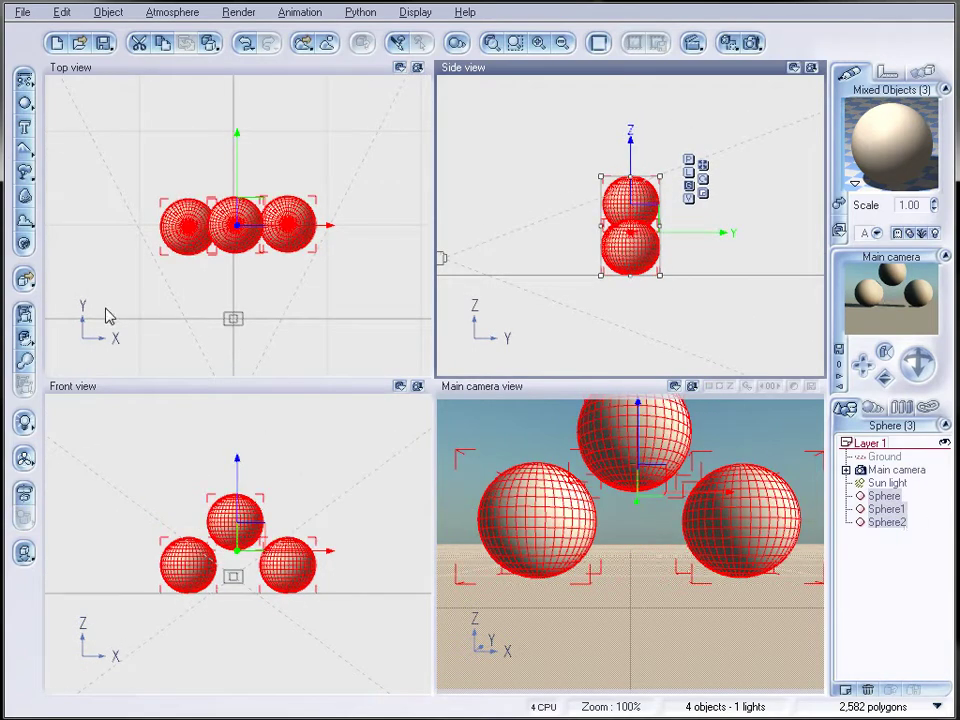
pyautogui.click(25, 278)
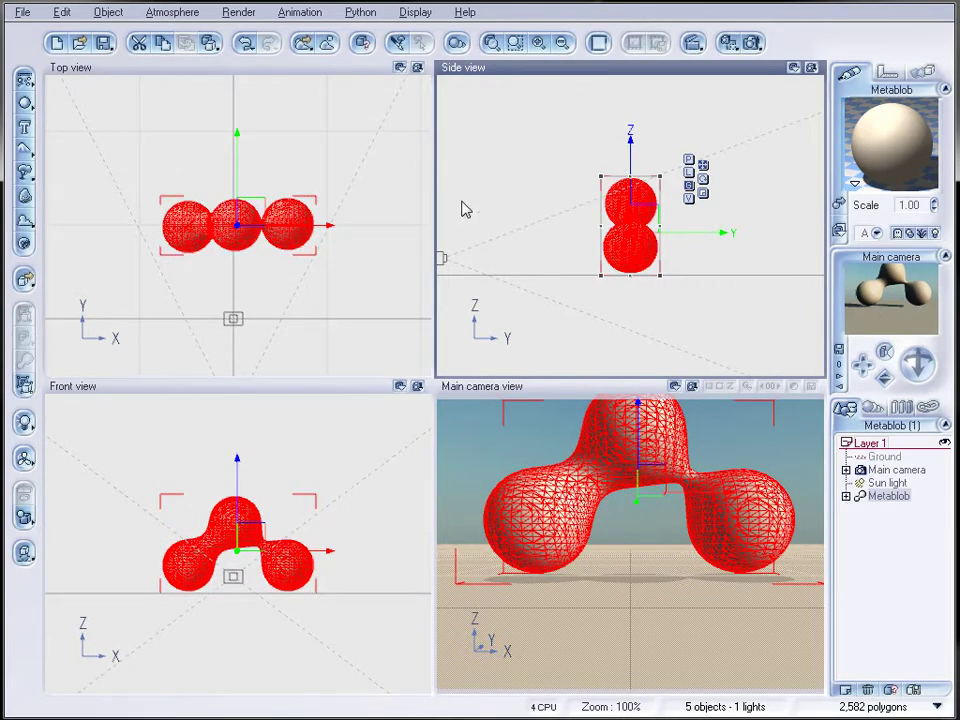
# Move the metablob farther from the camera along Y and reframe it with the main camera at a 43 mm focal length.
pyautogui.moveTo(246, 214); pyautogui.dragTo(245, 124)
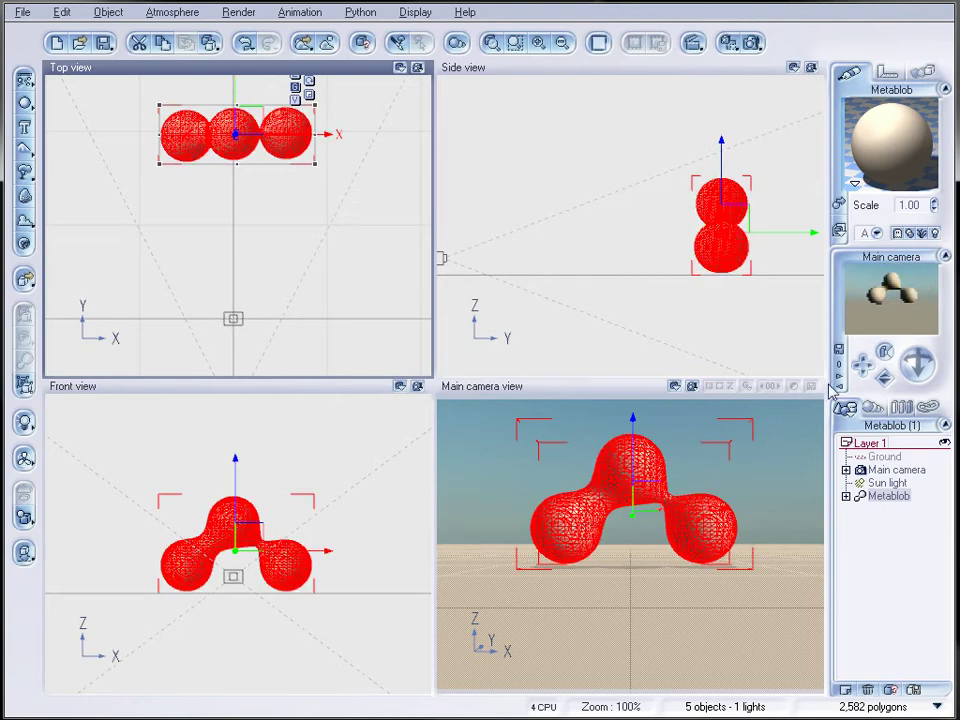
pyautogui.click(900, 470)
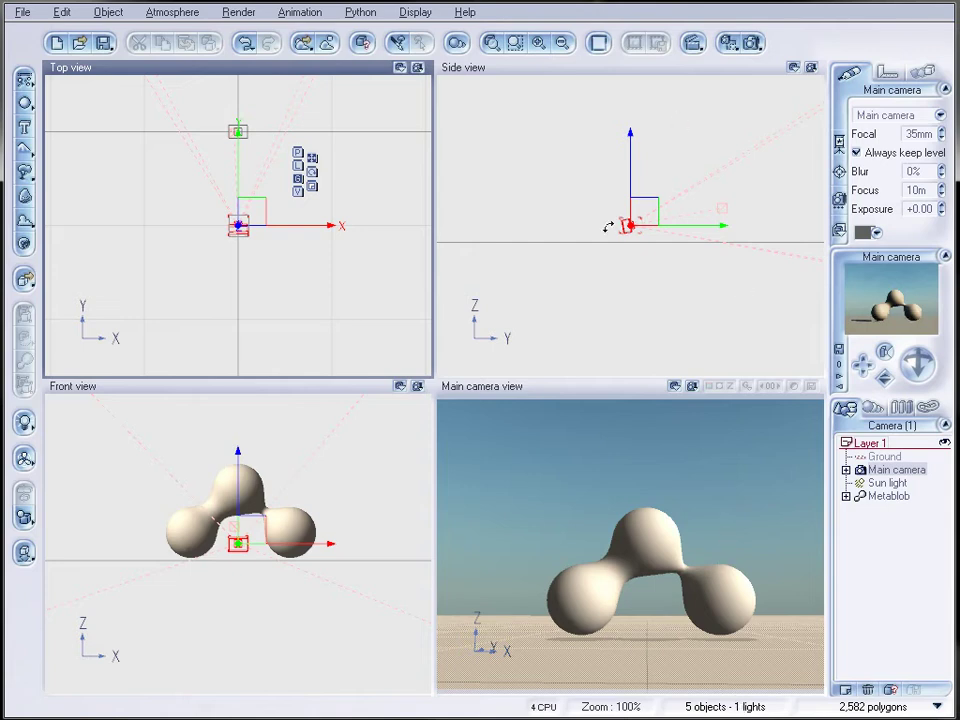
pyautogui.moveTo(885, 353); pyautogui.dragTo(922, 370)
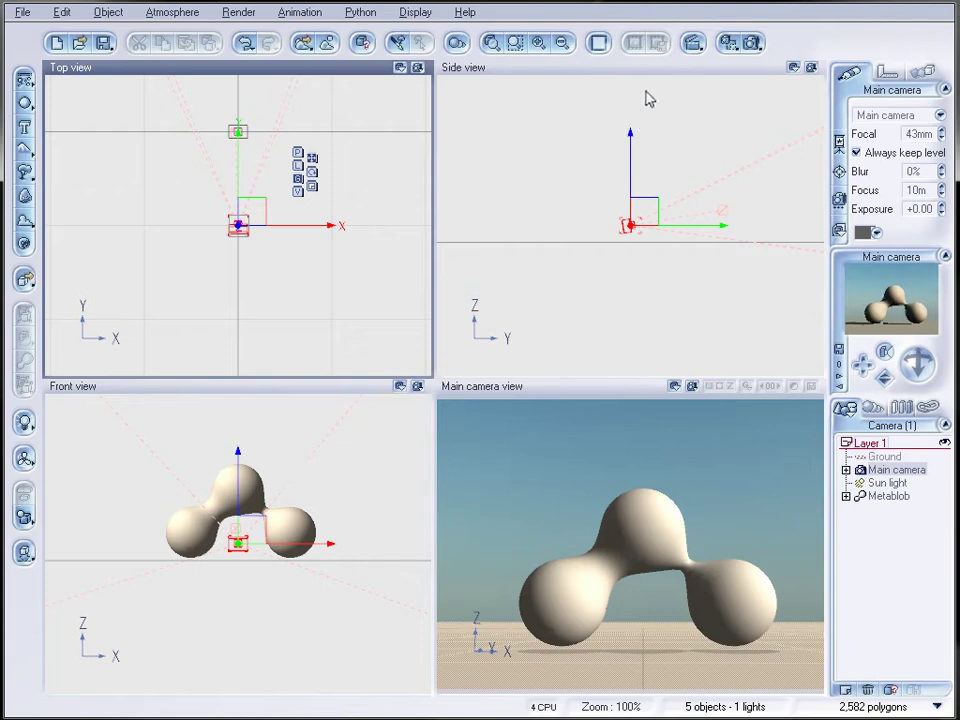
# Render the scene to screen at Final quality and 640x480, accept the post render options and close the render display.
pyautogui.click(752, 43)
pyautogui.click(168, 160)
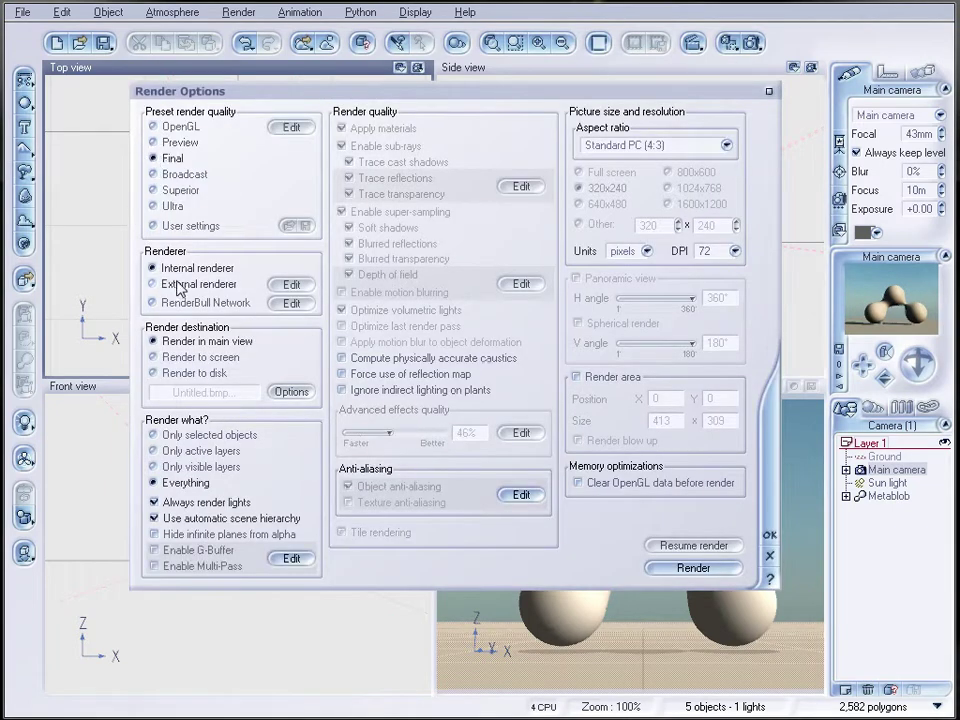
pyautogui.click(172, 360)
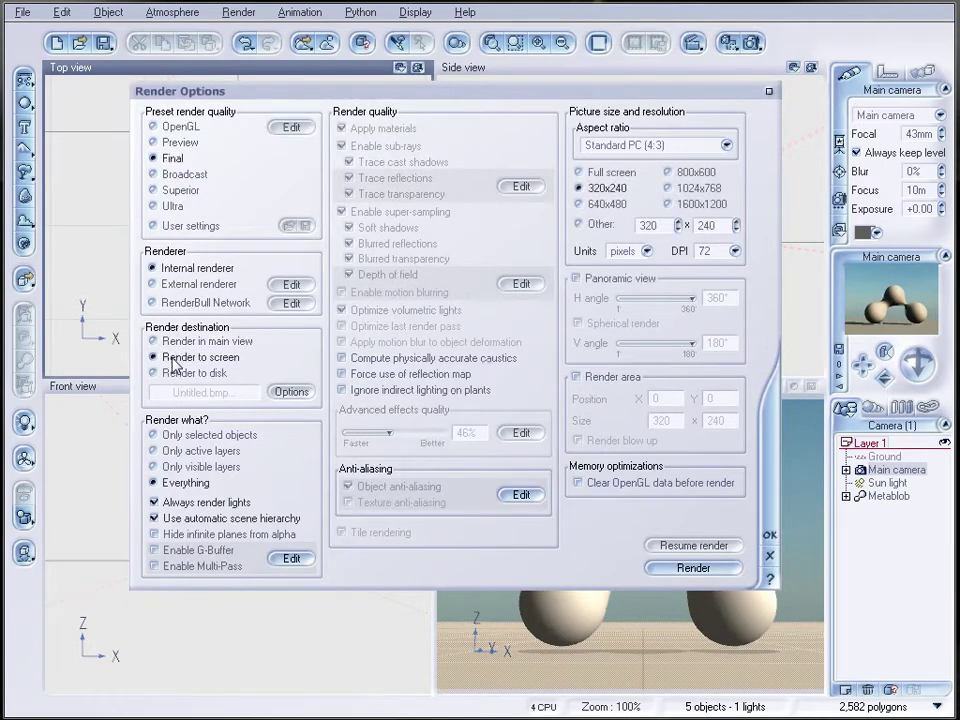
pyautogui.click(603, 204)
pyautogui.click(693, 567)
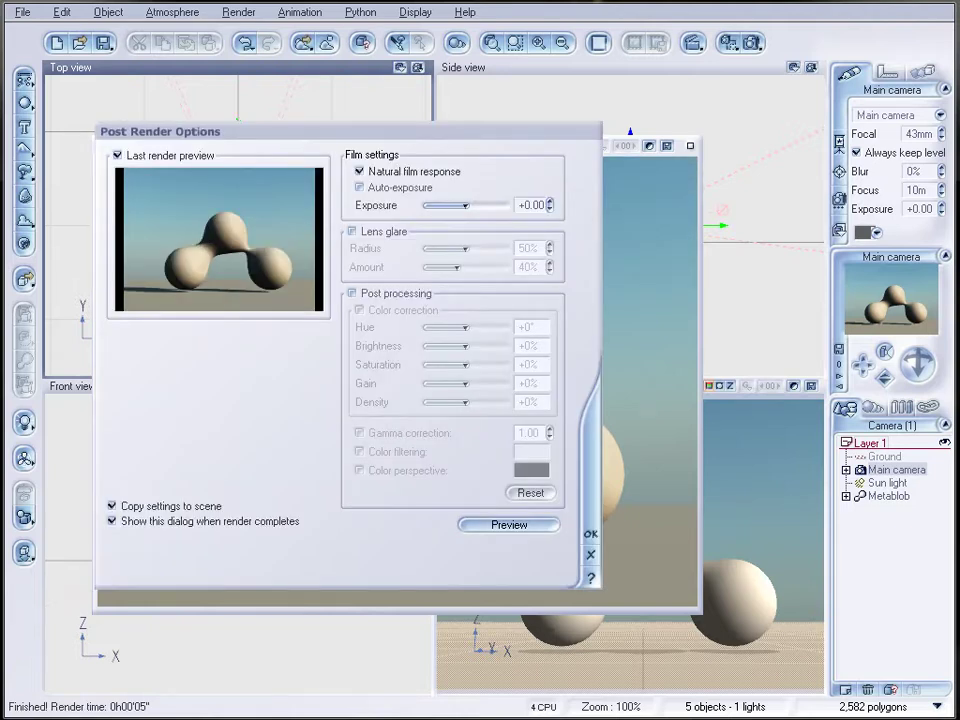
pyautogui.press('Return')
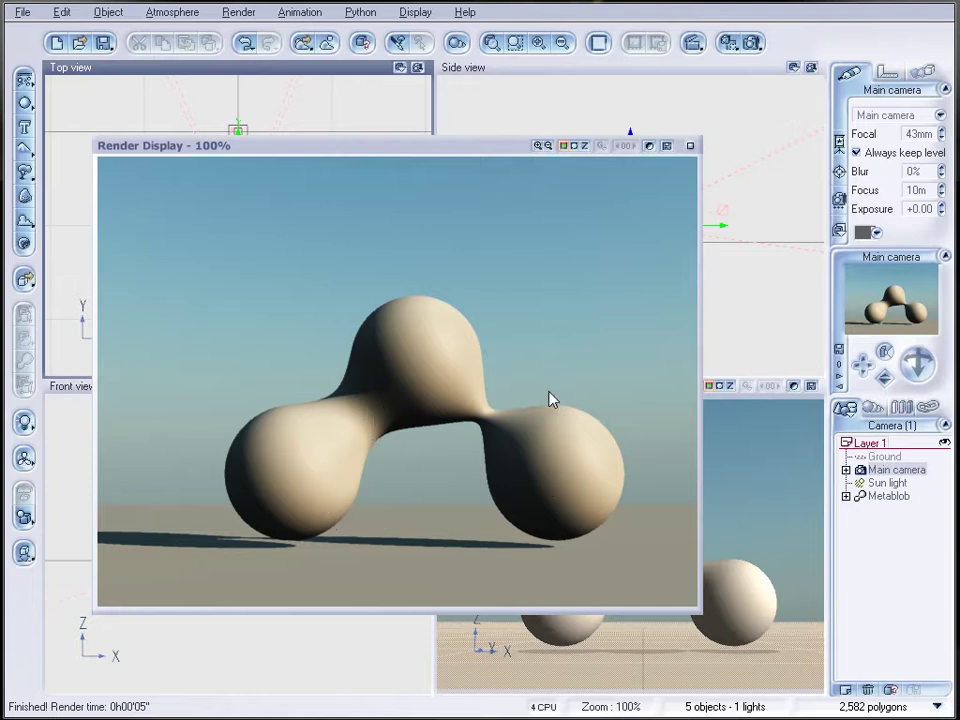
pyautogui.click(690, 147)
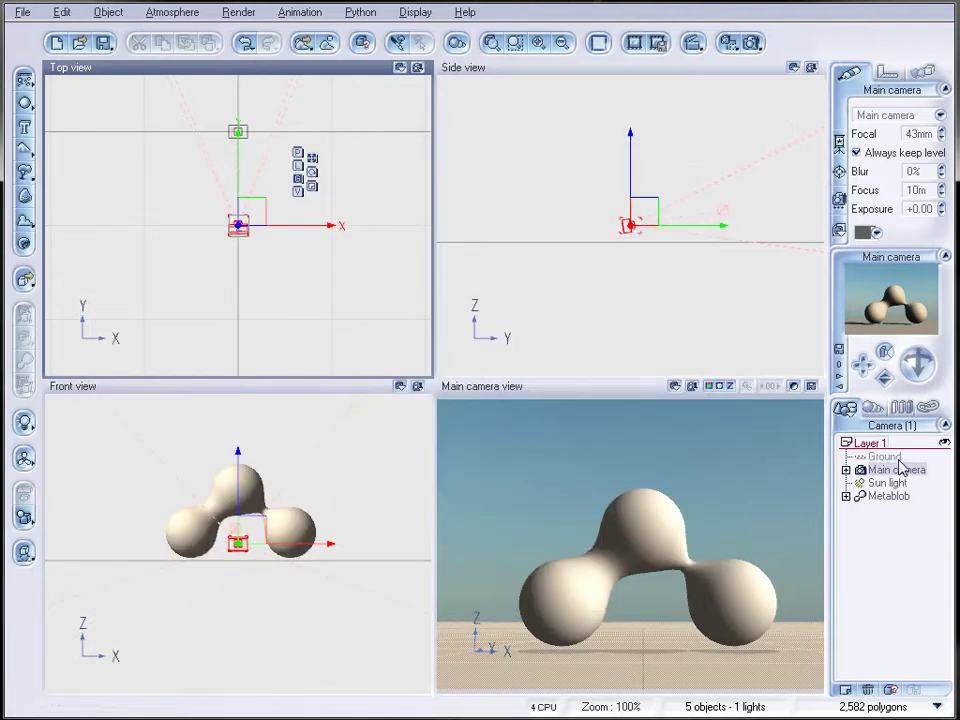
# Open the metablob's material in the advanced material editor and start editing its color production function.
pyautogui.click(896, 498)
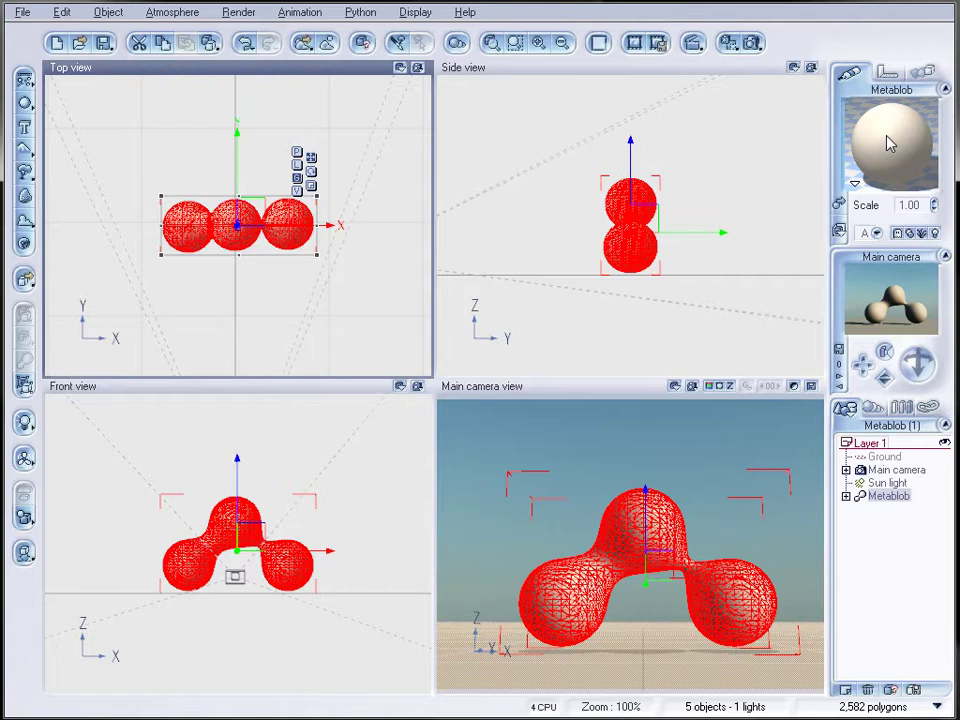
pyautogui.doubleClick(890, 143)
pyautogui.moveTo(426, 81); pyautogui.dragTo(403, 130)
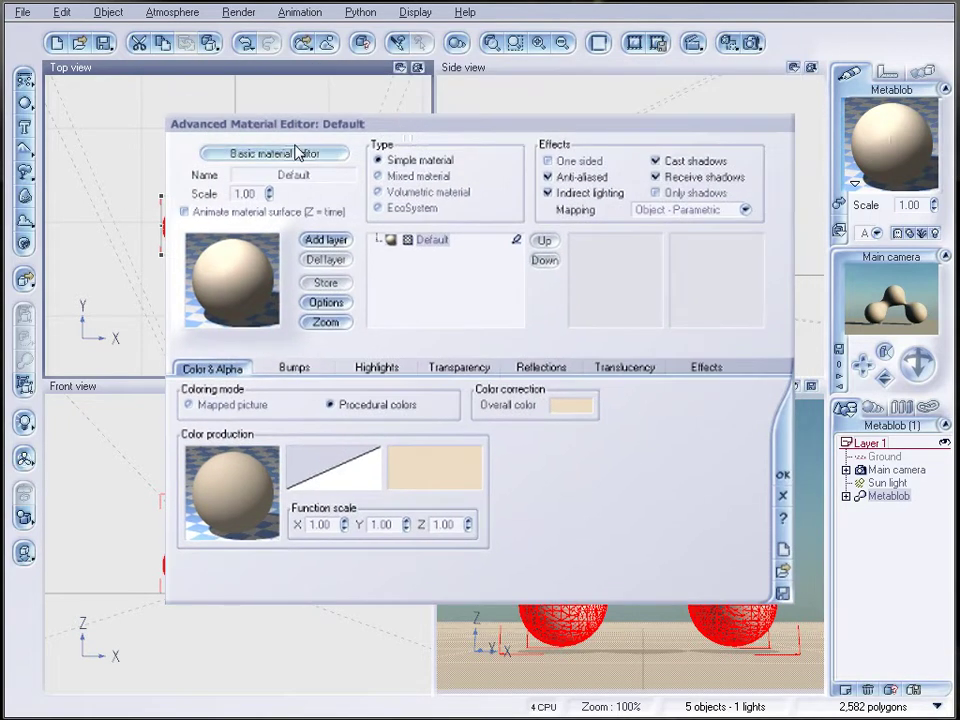
pyautogui.click(297, 153)
pyautogui.click(333, 157)
pyautogui.rightClick(242, 489)
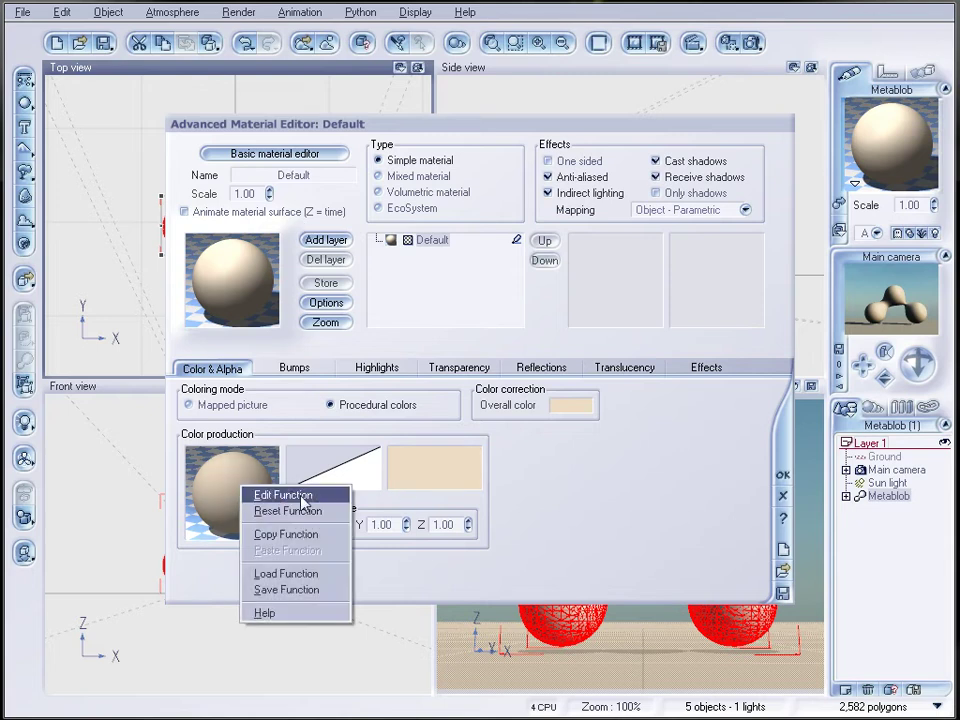
pyautogui.click(309, 500)
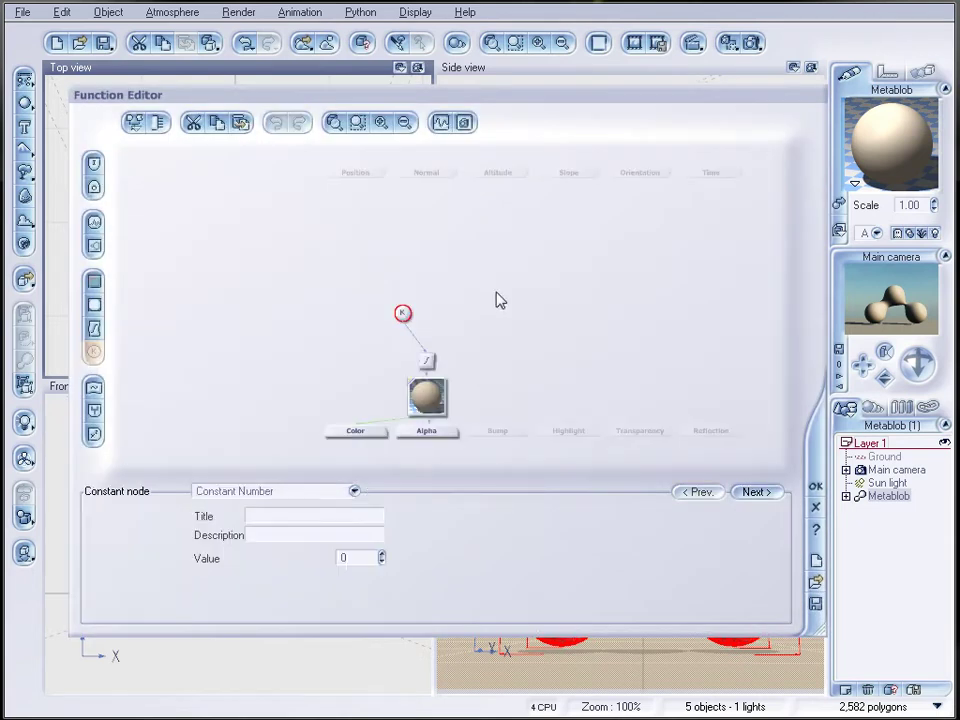
pyautogui.moveTo(423, 100); pyautogui.dragTo(432, 47)
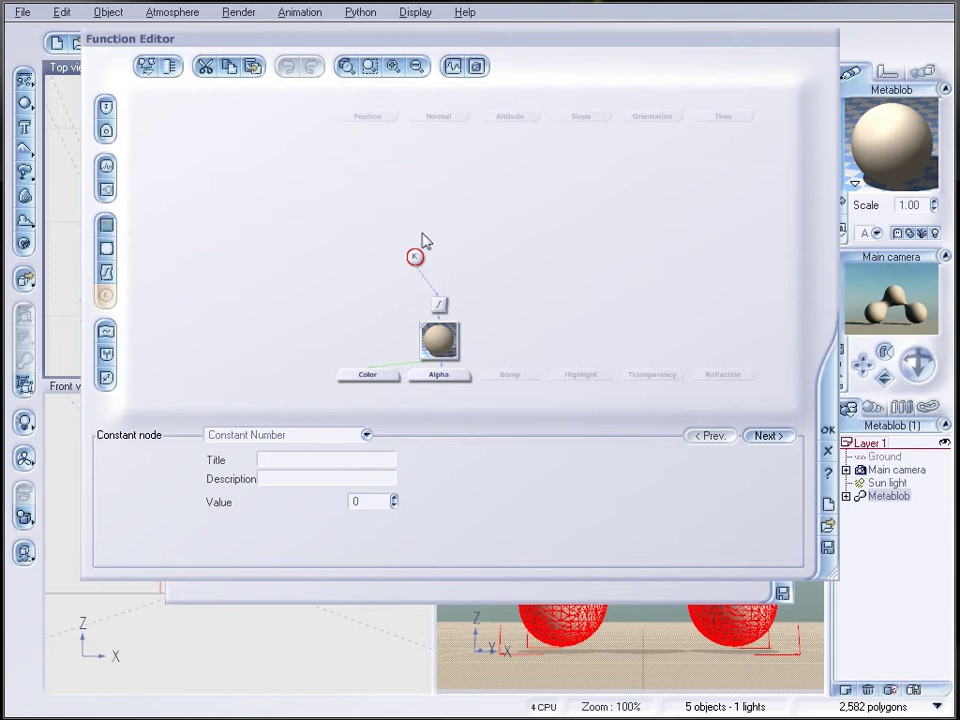
# Replace the constant node with an Angle of Incidence input node and line up the filter node beneath it.
pyautogui.moveTo(419, 260); pyautogui.dragTo(421, 216)
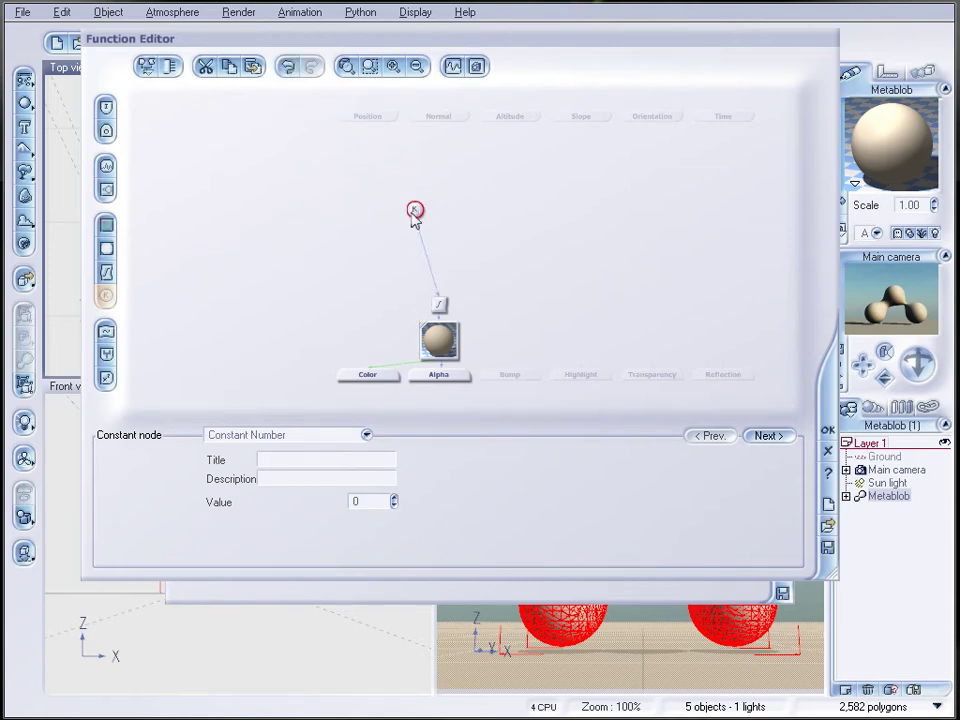
pyautogui.click(106, 108)
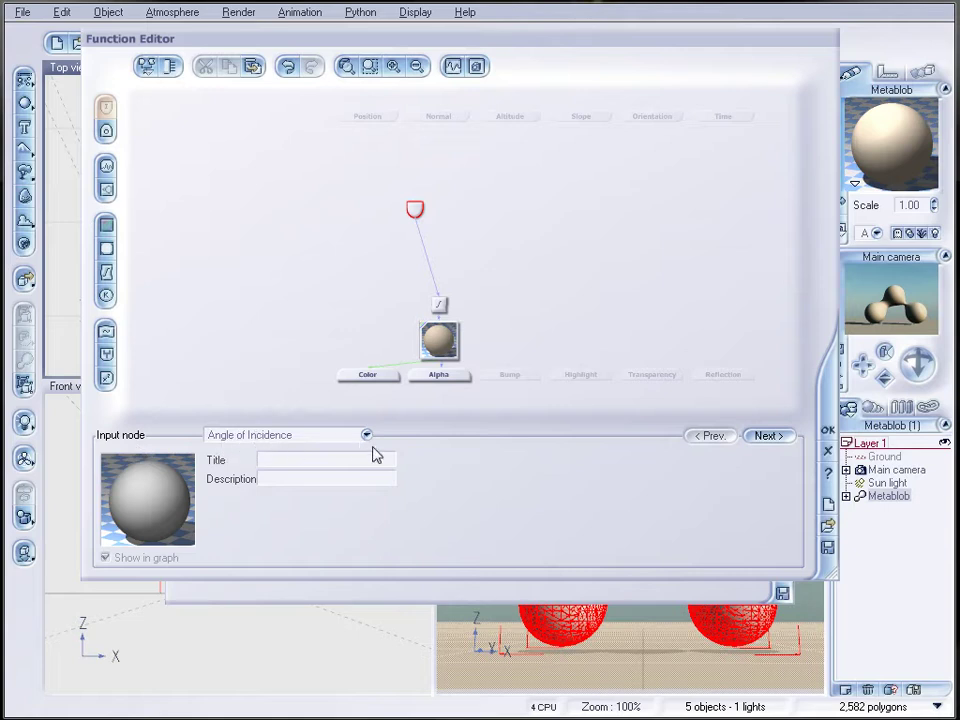
pyautogui.click(437, 302)
pyautogui.moveTo(437, 302); pyautogui.dragTo(415, 258)
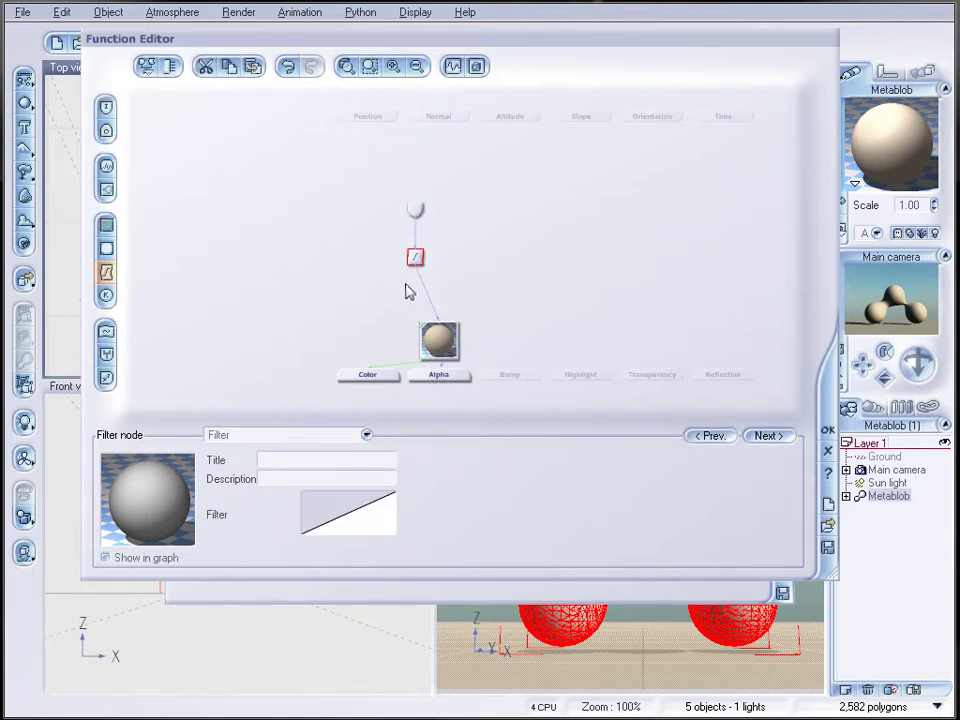
# Add a black keycolor at the lower end of the color node's color map, making a black-to-beige gradient.
pyautogui.click(439, 340)
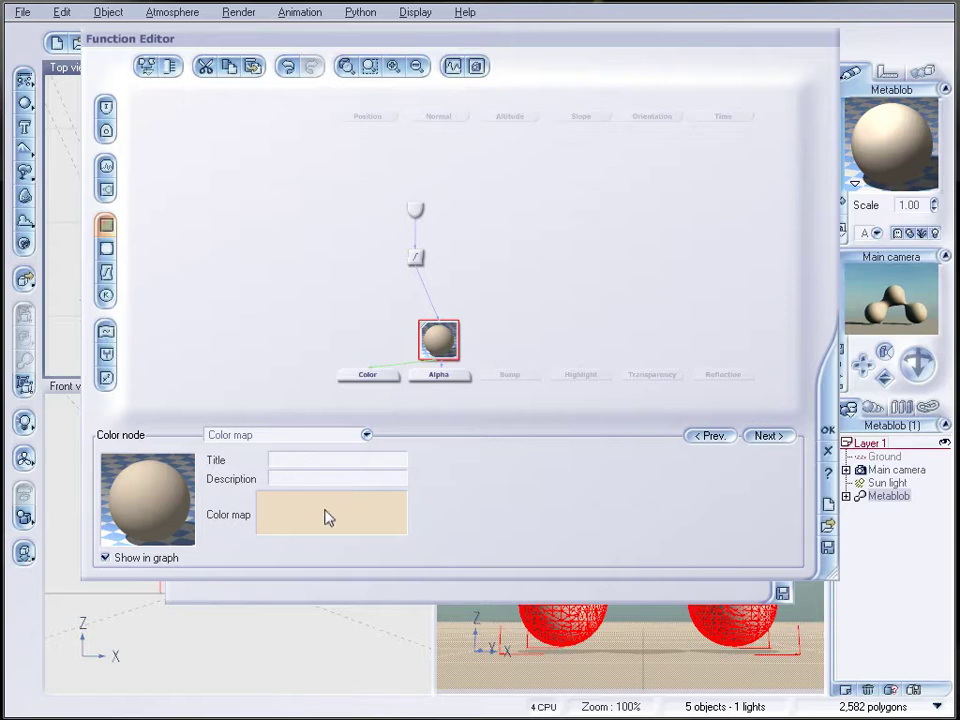
pyautogui.rightClick(328, 517)
pyautogui.click(369, 520)
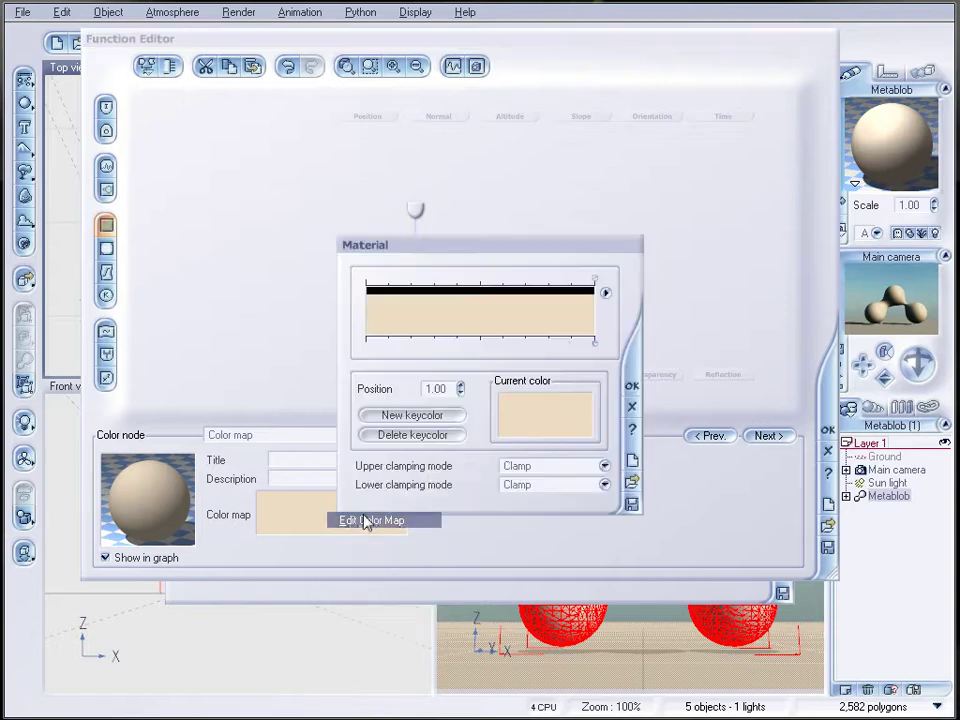
pyautogui.doubleClick(370, 330)
pyautogui.moveTo(672, 640); pyautogui.dragTo(674, 690)
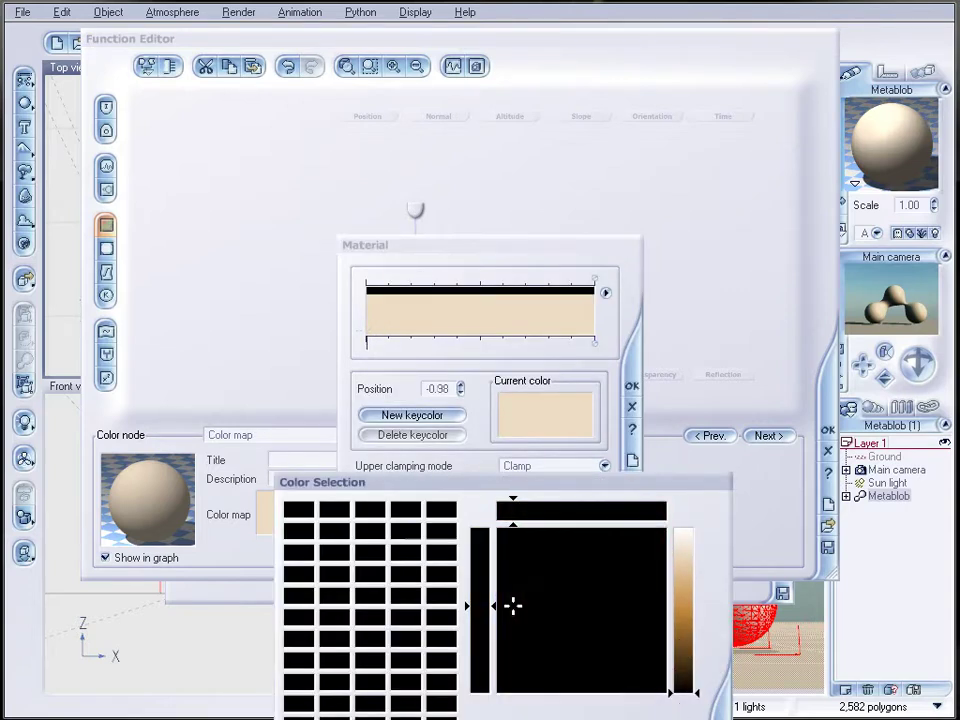
pyautogui.moveTo(643, 478); pyautogui.dragTo(625, 150)
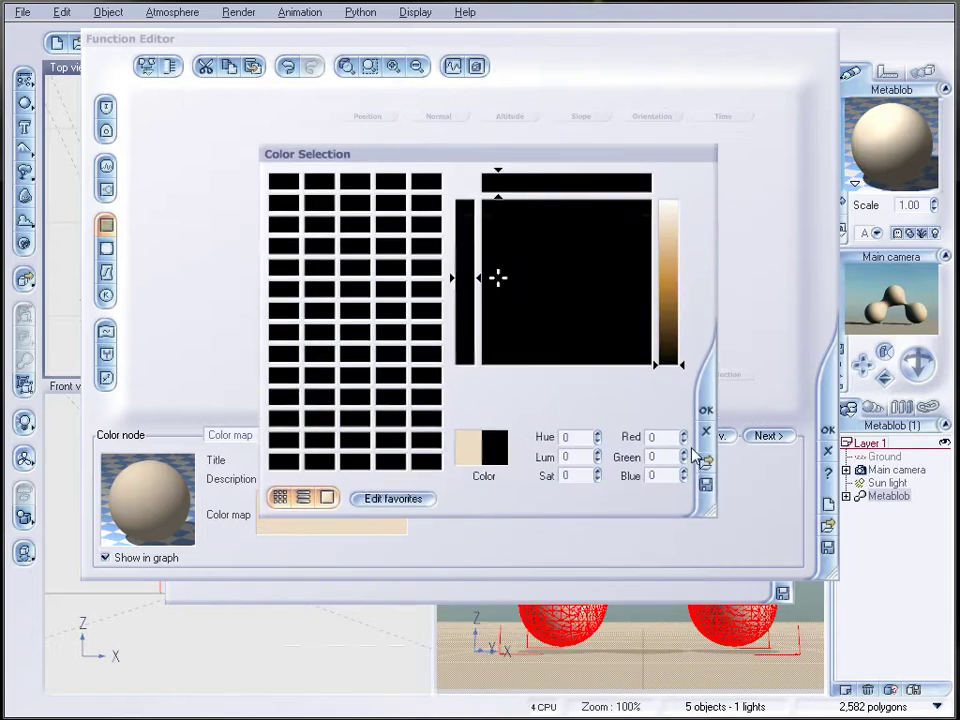
pyautogui.click(706, 410)
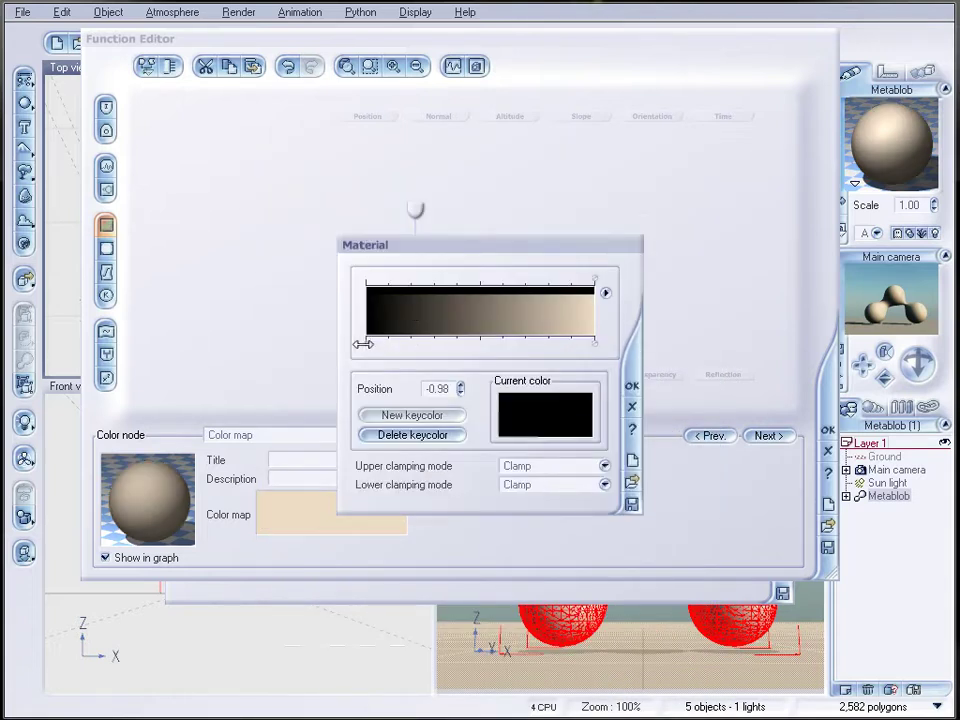
pyautogui.moveTo(362, 343); pyautogui.dragTo(343, 349)
pyautogui.press('Return')
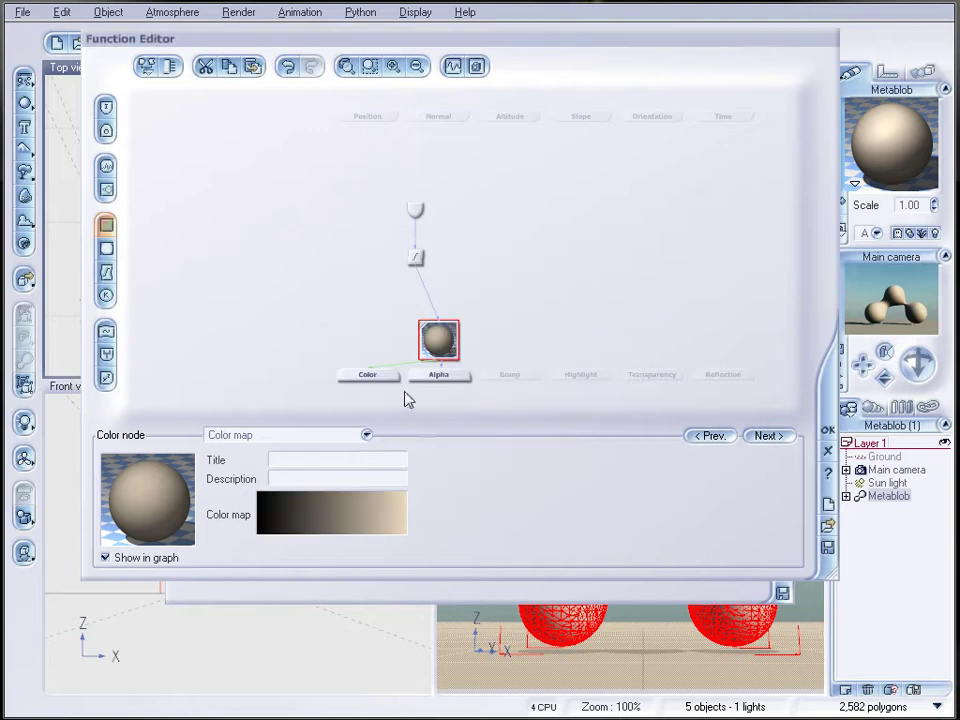
# Open the filter node's curve for editing and add a keypoint at about X 0.13, Y -1.00.
pyautogui.click(415, 257)
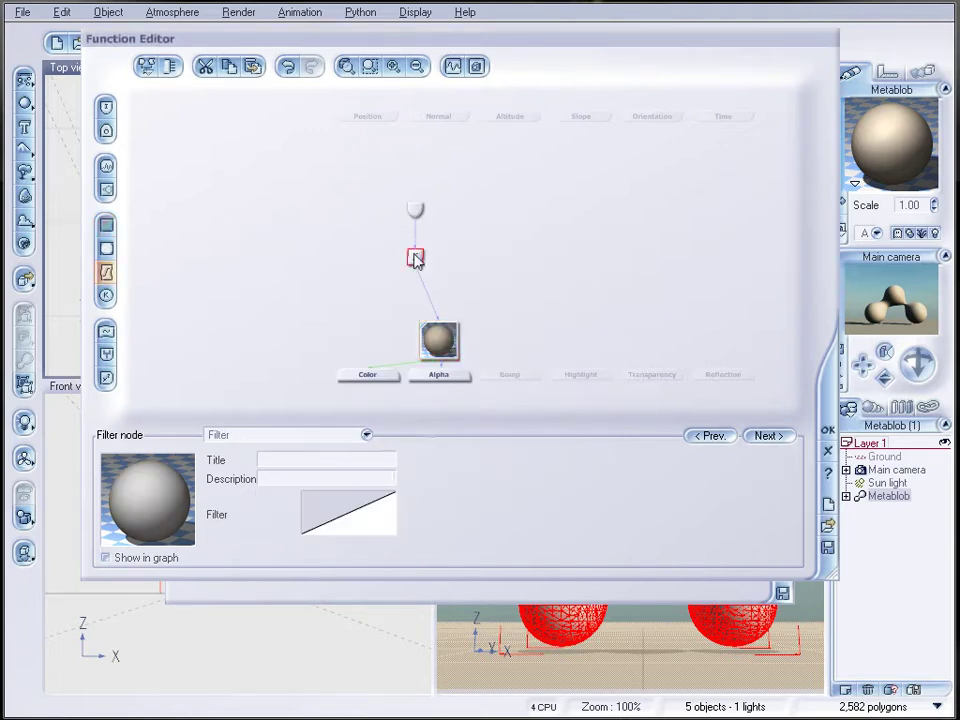
pyautogui.rightClick(378, 516)
pyautogui.click(431, 530)
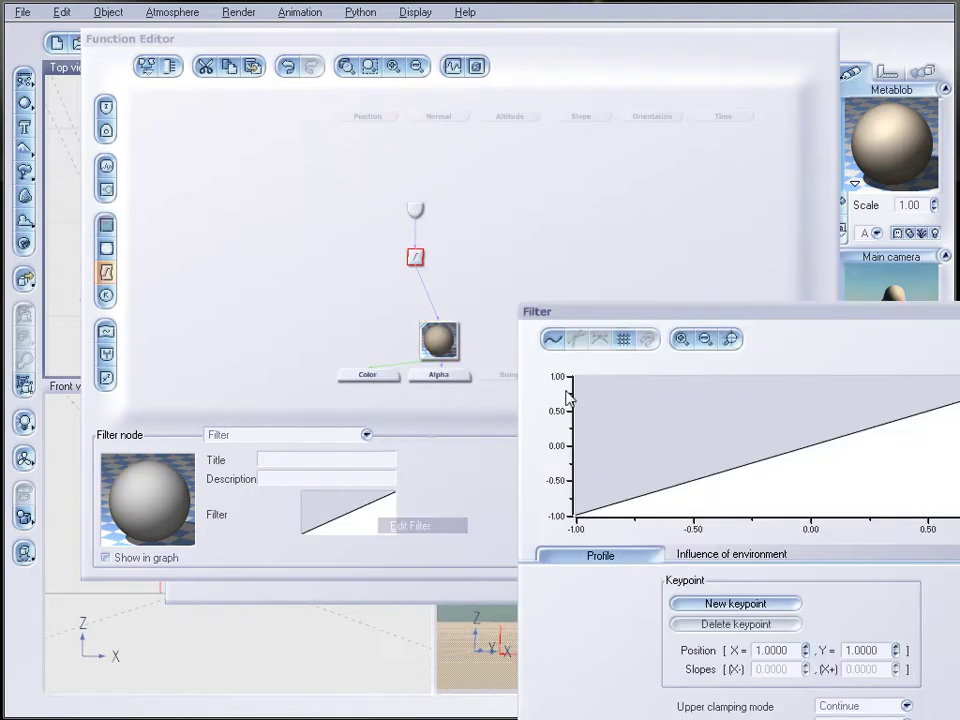
pyautogui.click(688, 482)
pyautogui.moveTo(688, 482); pyautogui.dragTo(842, 516)
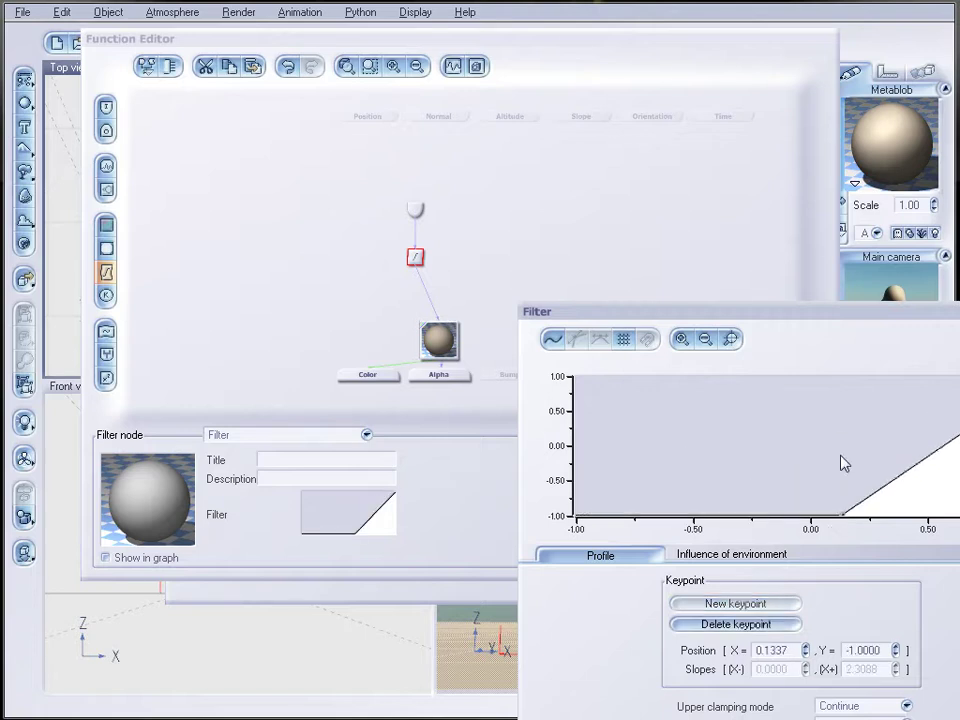
pyautogui.moveTo(814, 324); pyautogui.dragTo(591, 170)
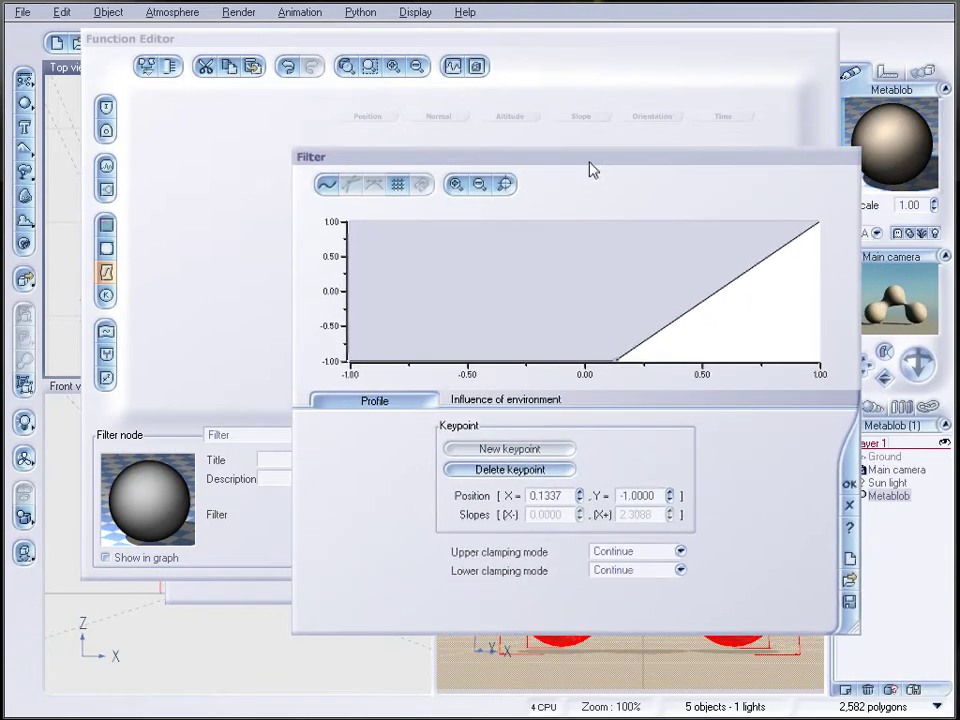
# Add a second keypoint and shape the filter into a hard vertical jump from -1.00 to 1.00 at about X 0.31.
pyautogui.click(744, 273)
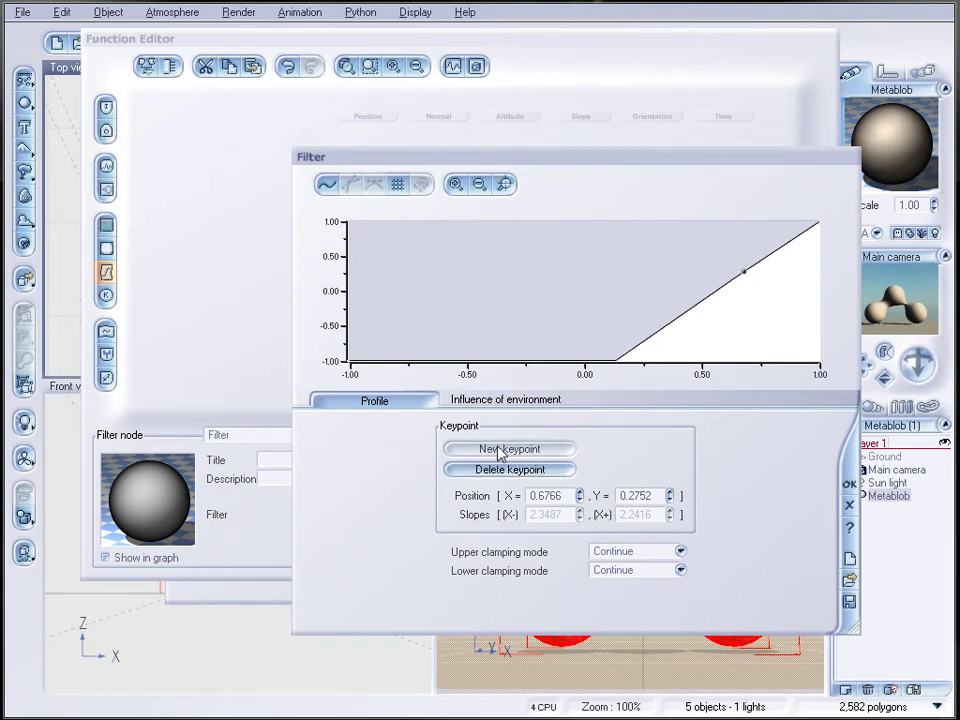
pyautogui.moveTo(746, 272); pyautogui.dragTo(785, 220)
pyautogui.moveTo(617, 360); pyautogui.dragTo(641, 375)
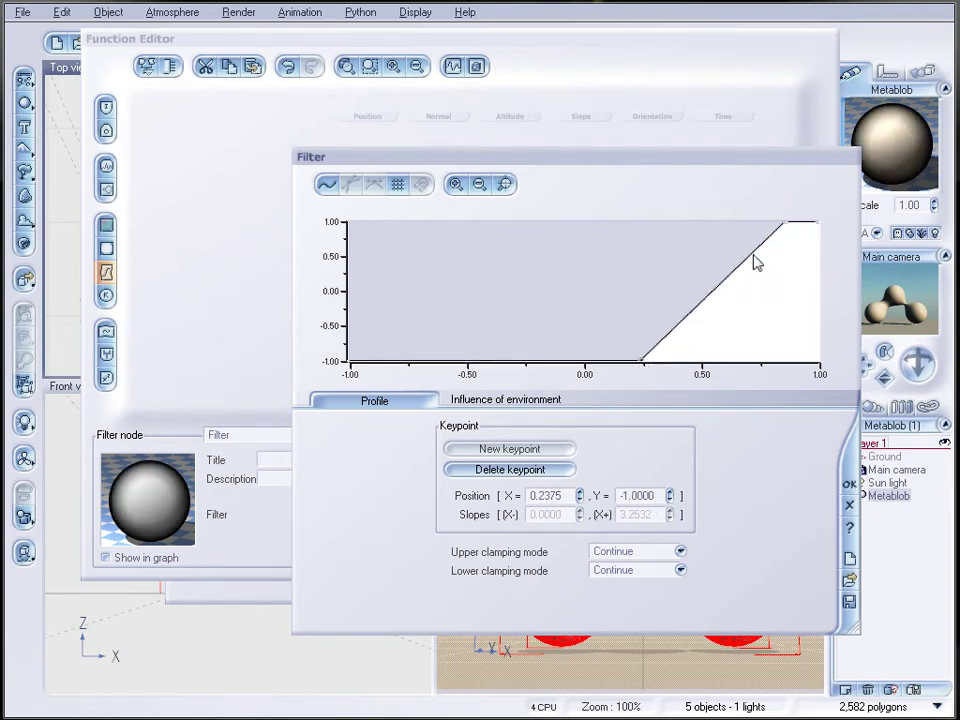
pyautogui.moveTo(784, 220); pyautogui.dragTo(658, 220)
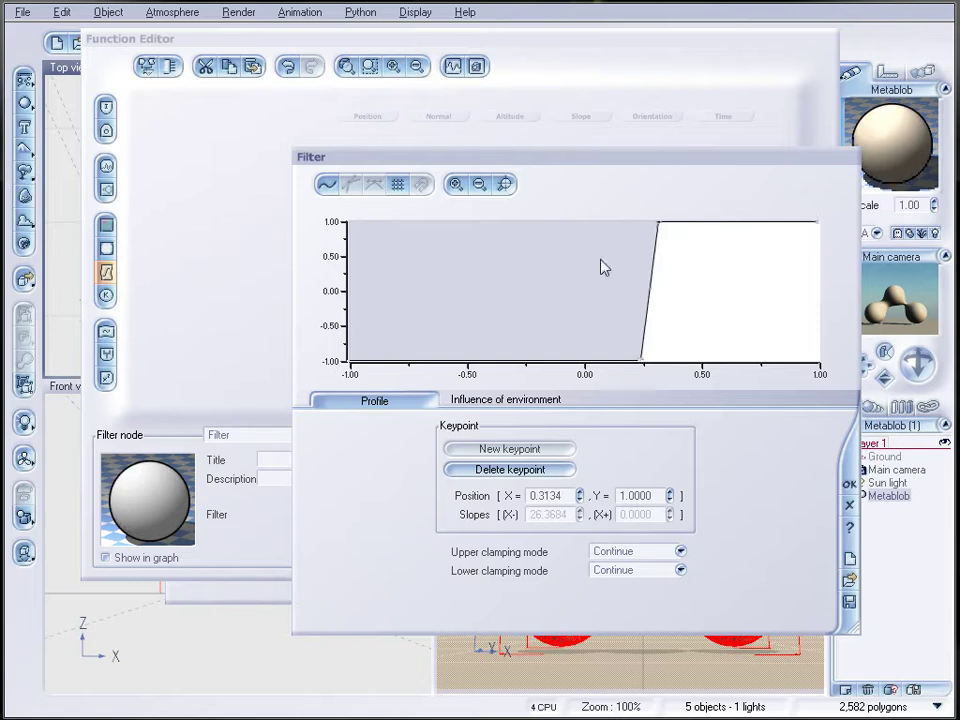
pyautogui.moveTo(641, 362); pyautogui.dragTo(707, 362)
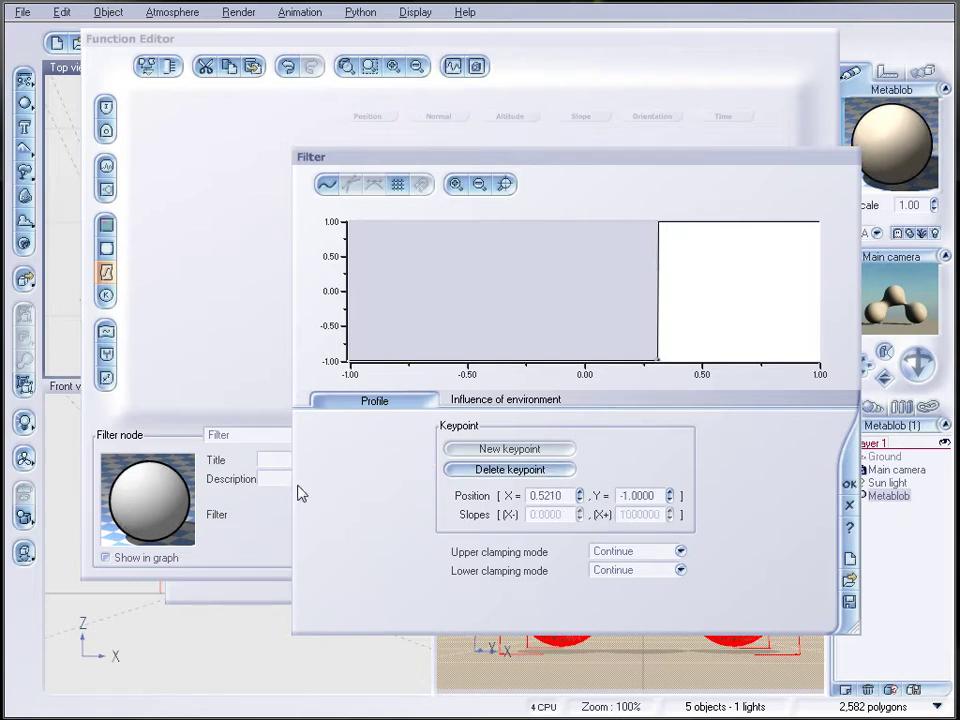
pyautogui.click(849, 484)
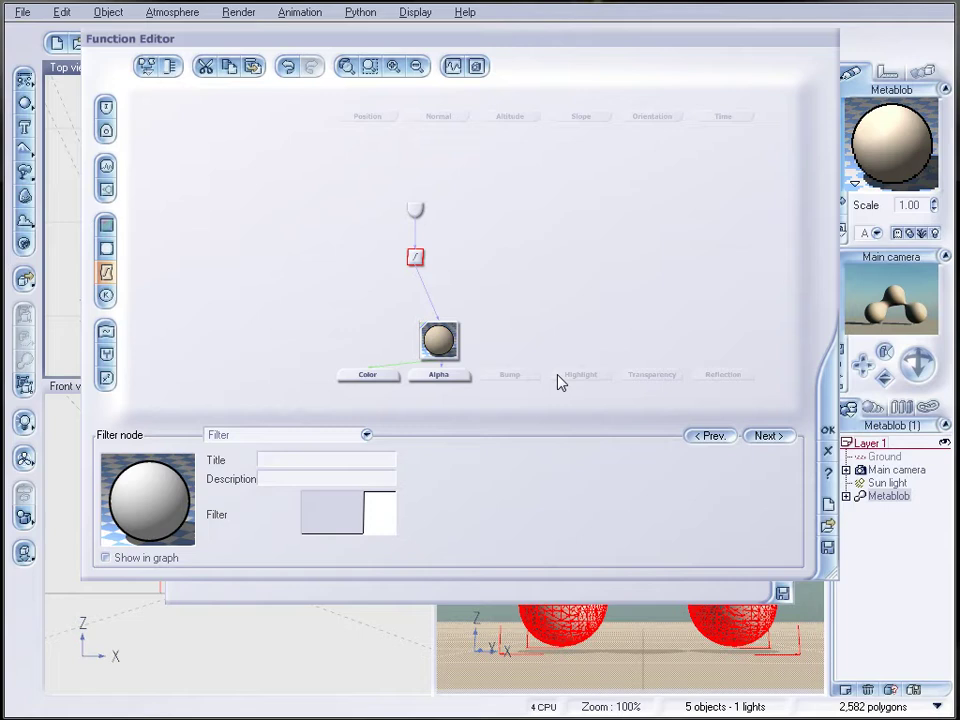
# Accept the color function, set the metablob material's lighting contrast to 100%, and accept the material.
pyautogui.click(828, 430)
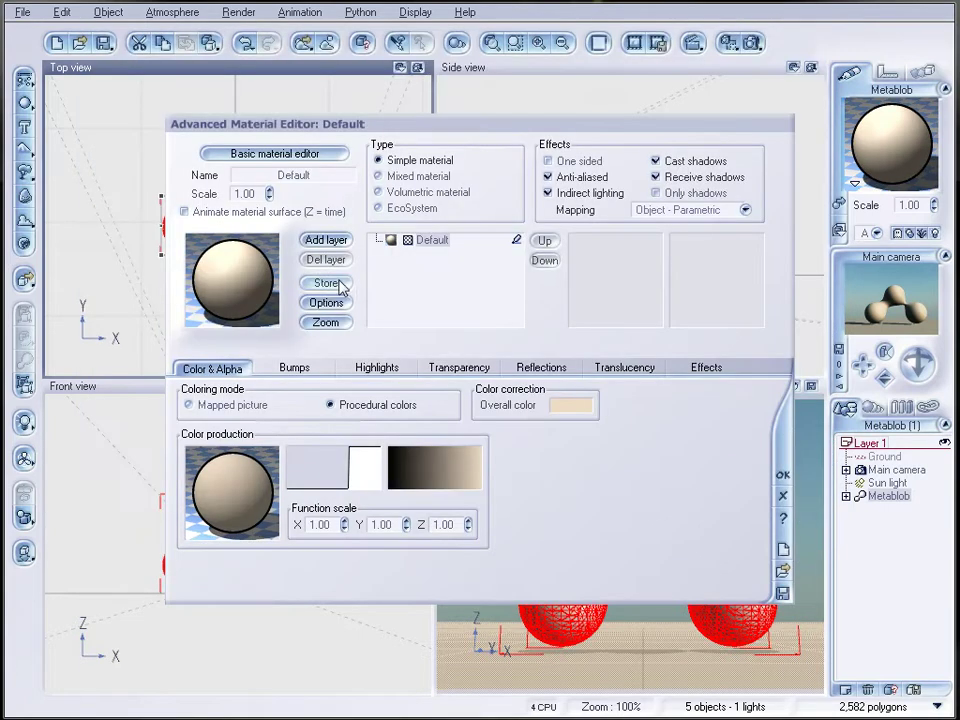
pyautogui.click(296, 369)
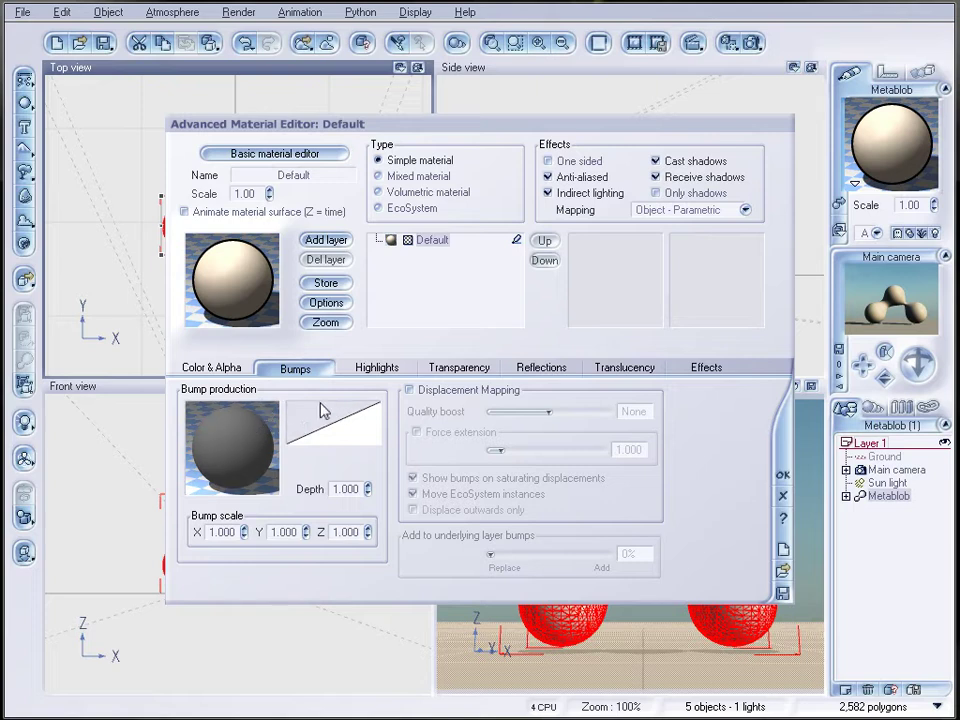
pyautogui.click(377, 368)
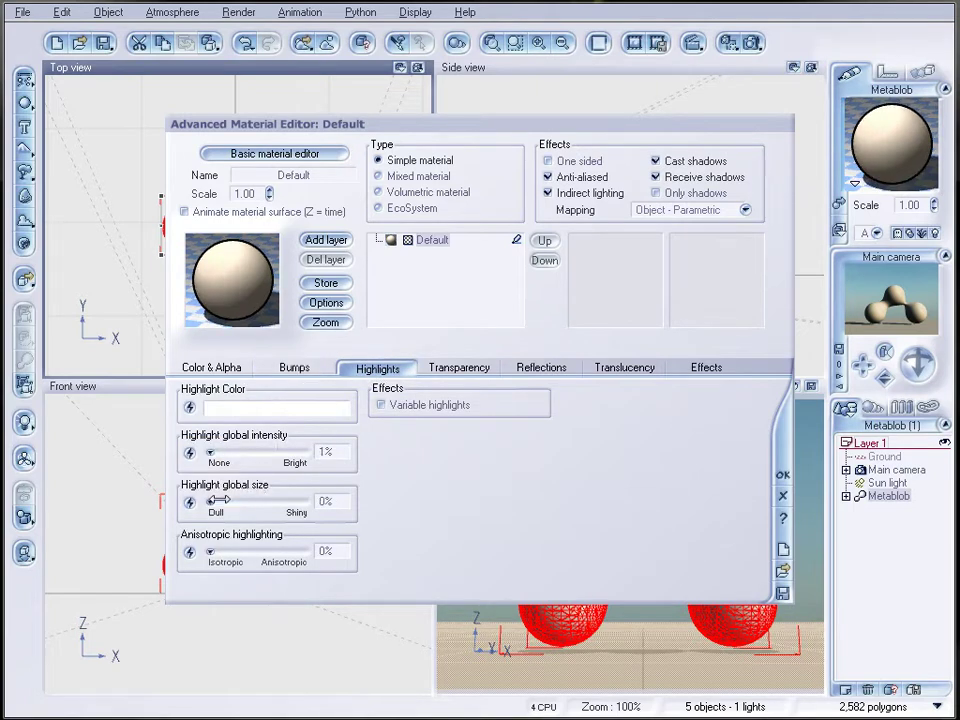
pyautogui.click(719, 372)
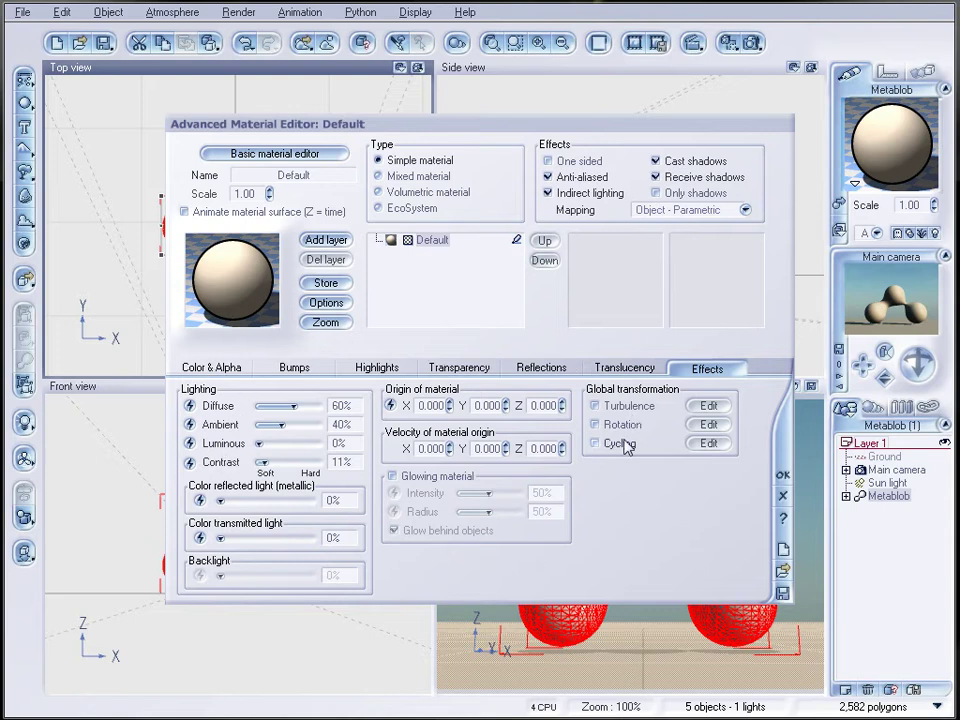
pyautogui.moveTo(262, 462); pyautogui.dragTo(345, 462)
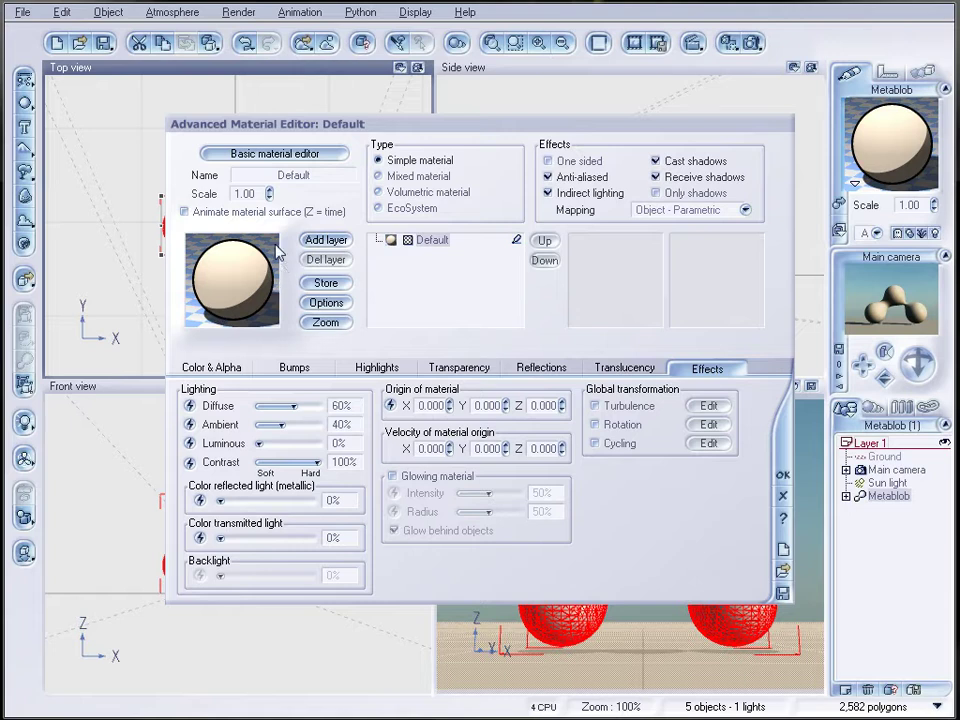
pyautogui.click(783, 468)
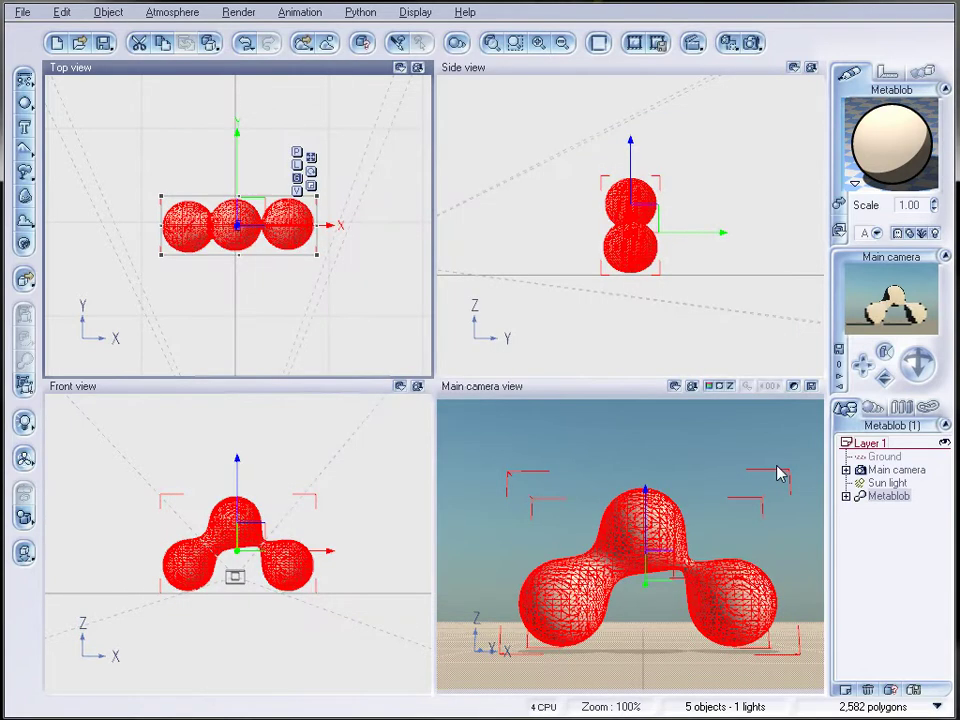
# Render the scene with the hard-contrast metablob material, accept the post render options and close the render display.
pyautogui.click(752, 43)
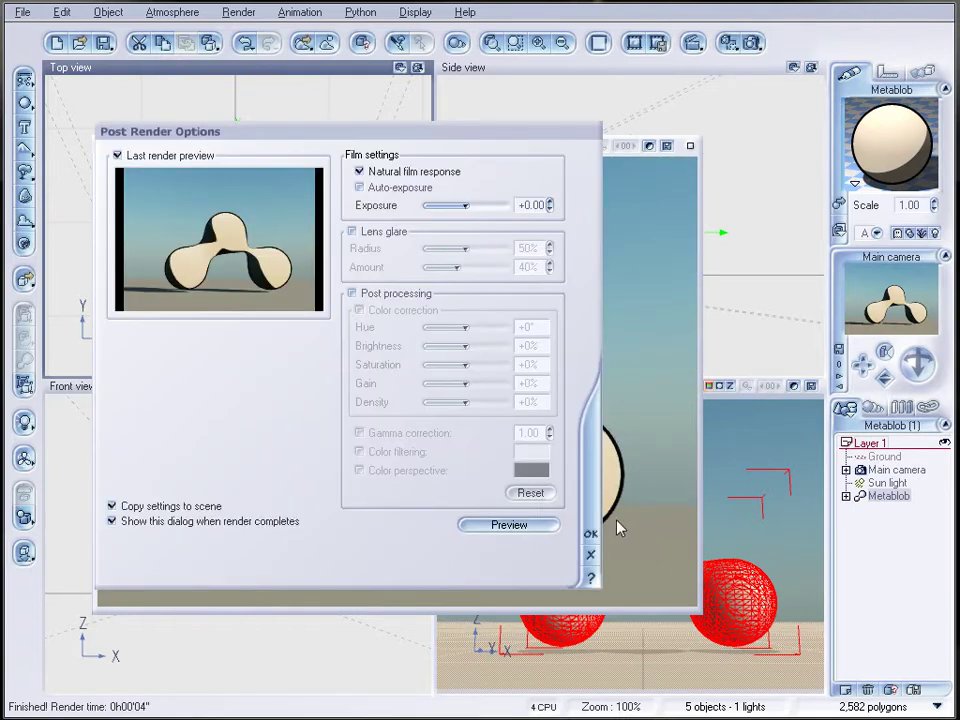
pyautogui.click(591, 529)
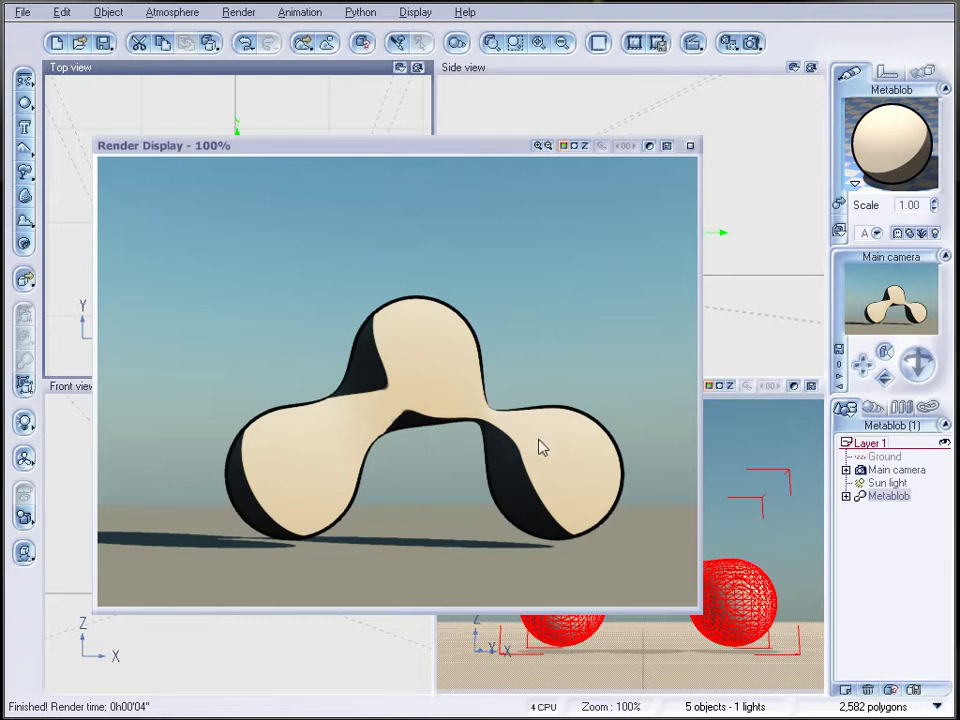
pyautogui.click(690, 146)
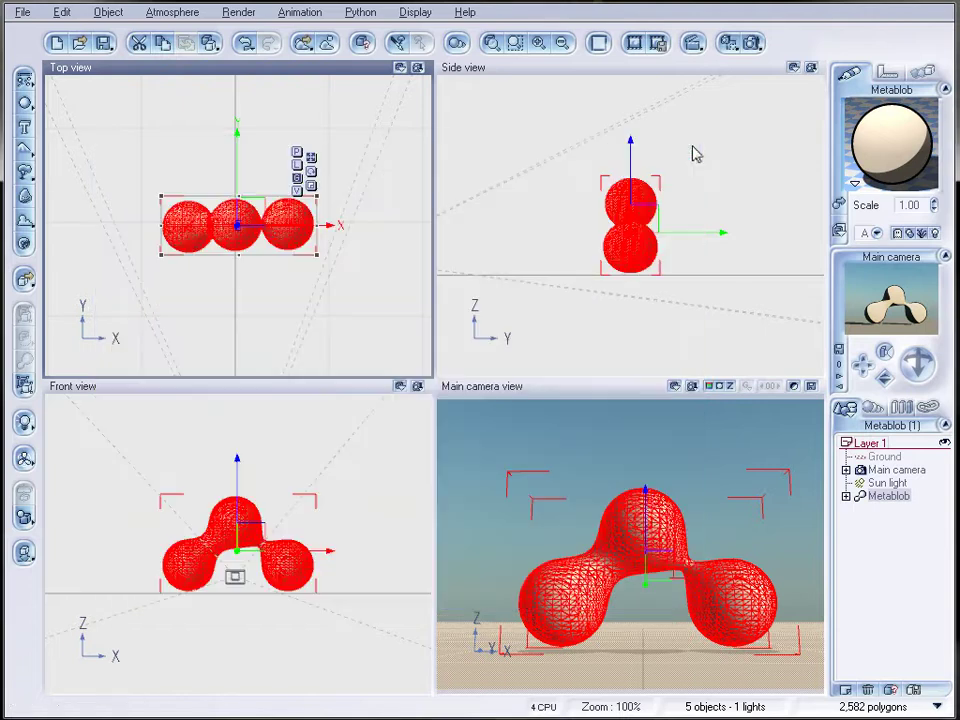
# Set the atmosphere's light balance to 100% sunlight and accept the atmosphere settings.
pyautogui.click(186, 13)
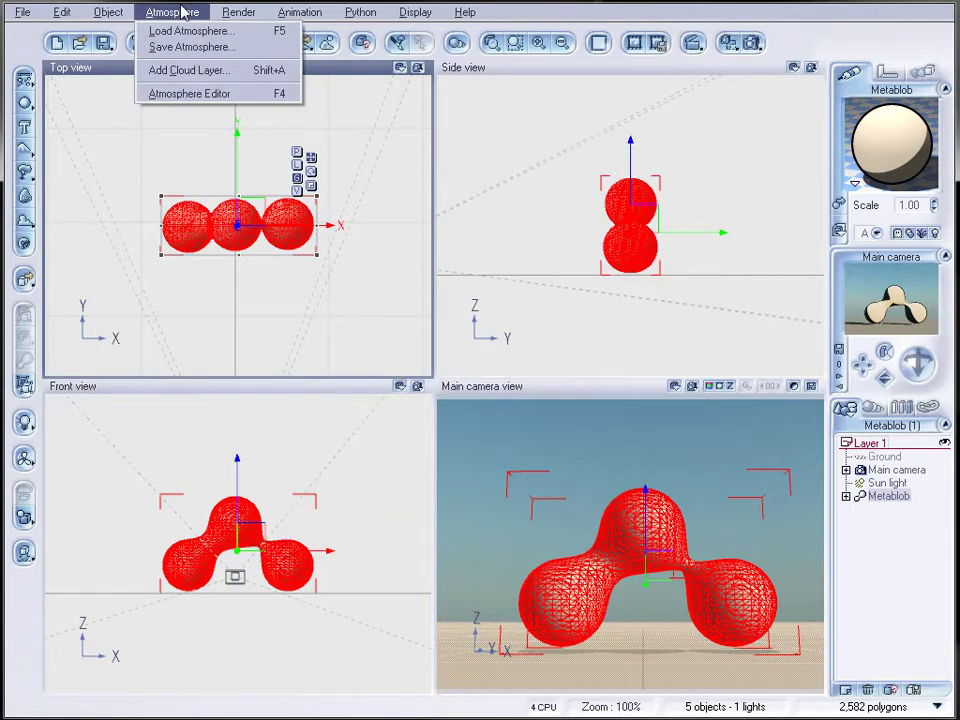
pyautogui.click(200, 95)
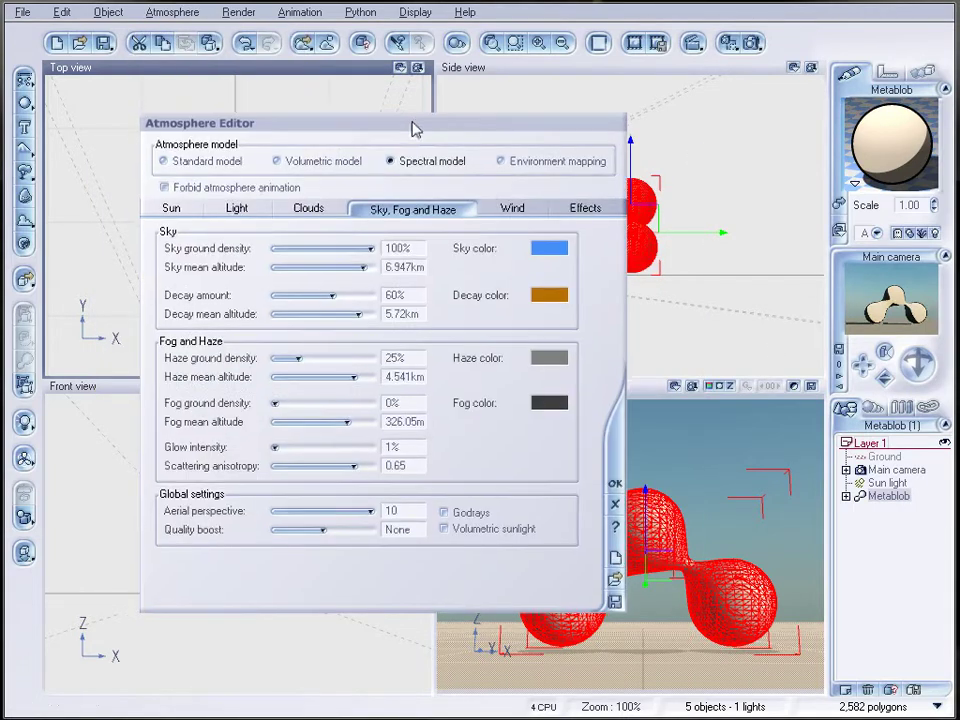
pyautogui.moveTo(414, 129); pyautogui.dragTo(460, 147)
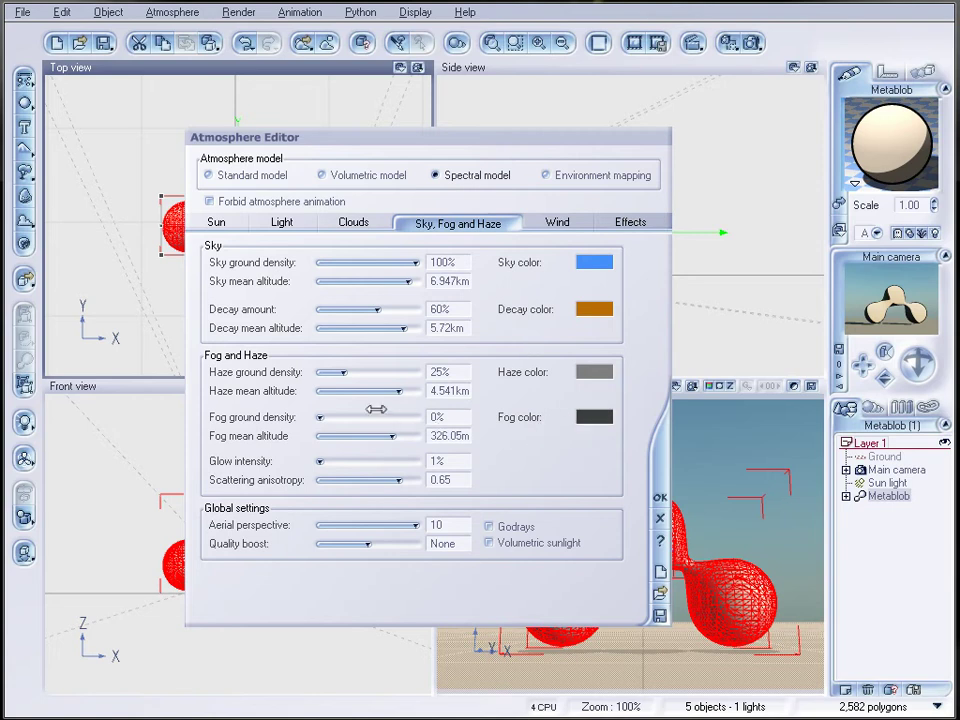
pyautogui.click(281, 222)
pyautogui.moveTo(370, 433); pyautogui.dragTo(447, 438)
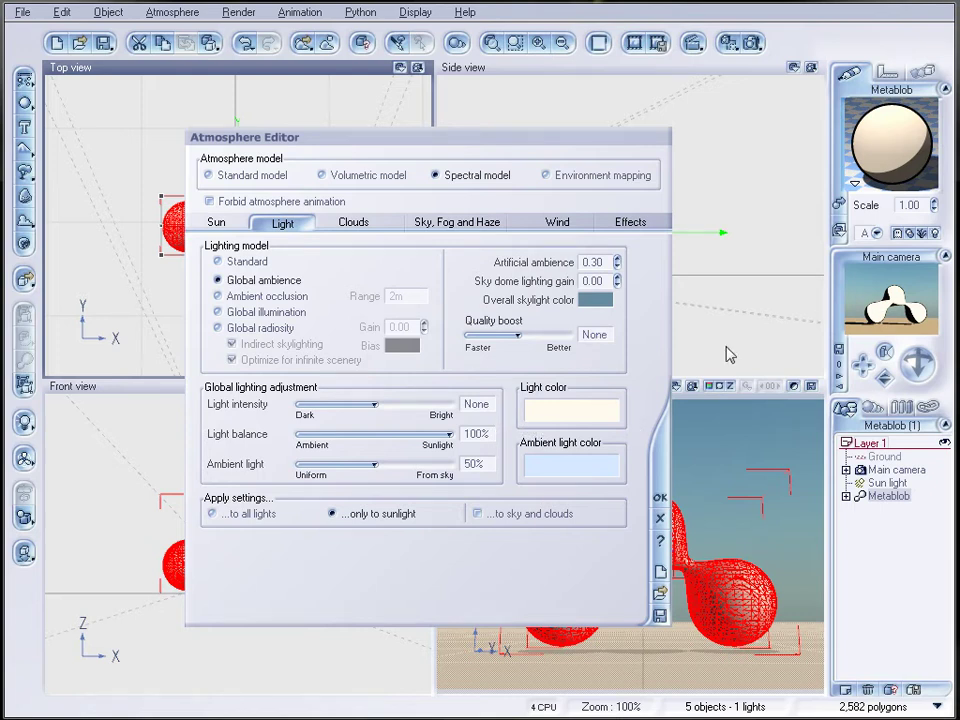
pyautogui.click(660, 497)
# Render the scene again with the full-sunlight balance, accept the post render options and close the render display.
pyautogui.click(748, 42)
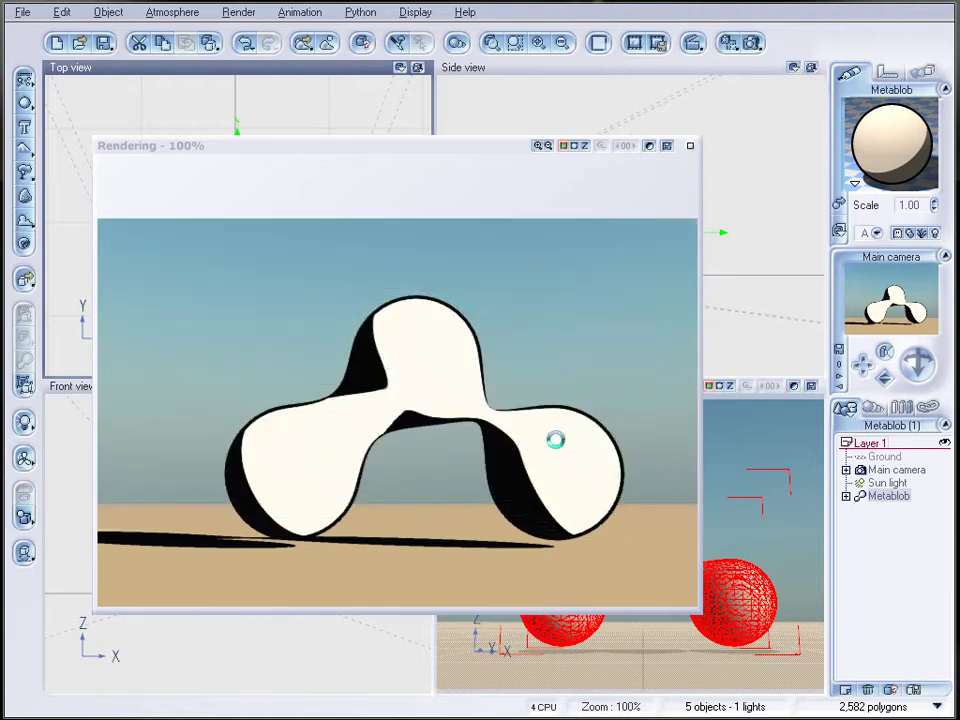
pyautogui.press('Return')
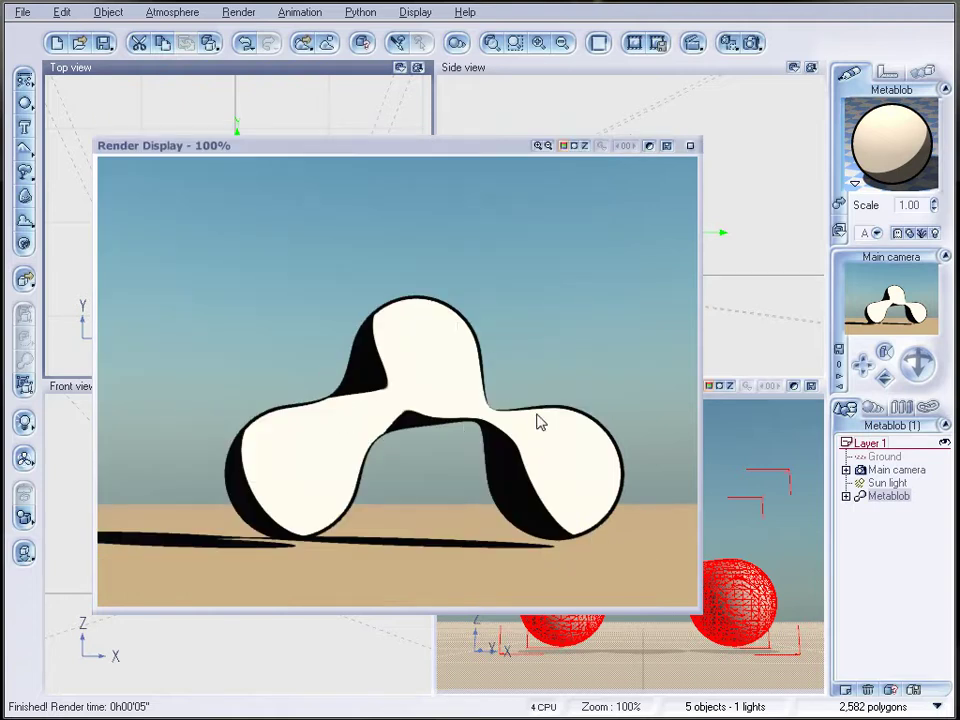
pyautogui.click(690, 147)
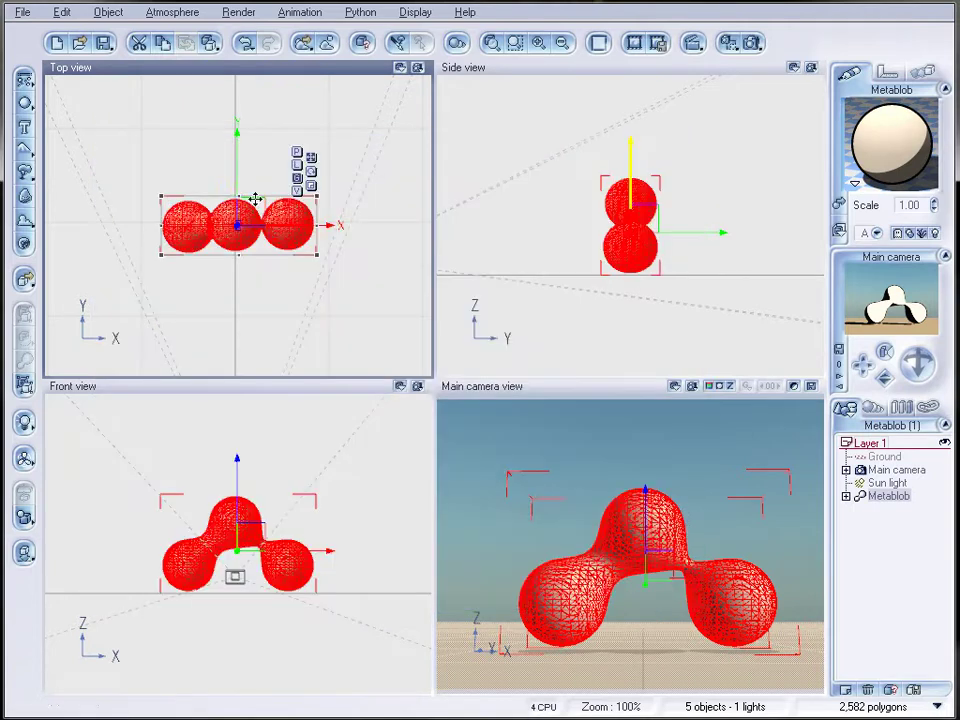
# Move the metablob farther from the camera and to its right in the top view.
pyautogui.moveTo(255, 201); pyautogui.dragTo(327, 127)
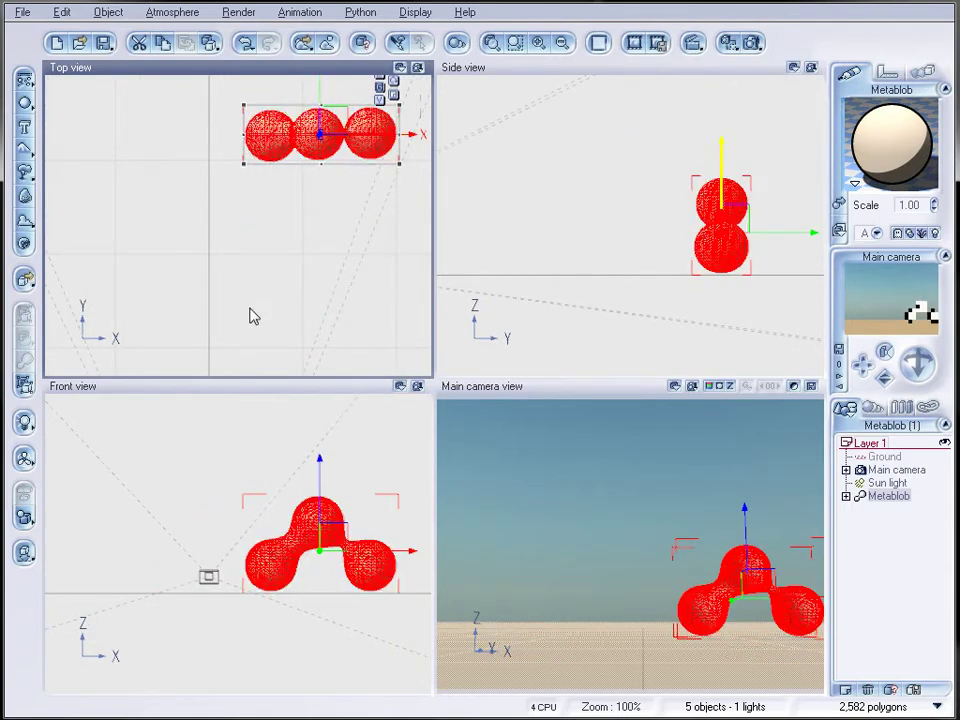
pyautogui.scroll(-3, 332, 259)
pyautogui.moveTo(325, 262); pyautogui.dragTo(291, 287, button='right')
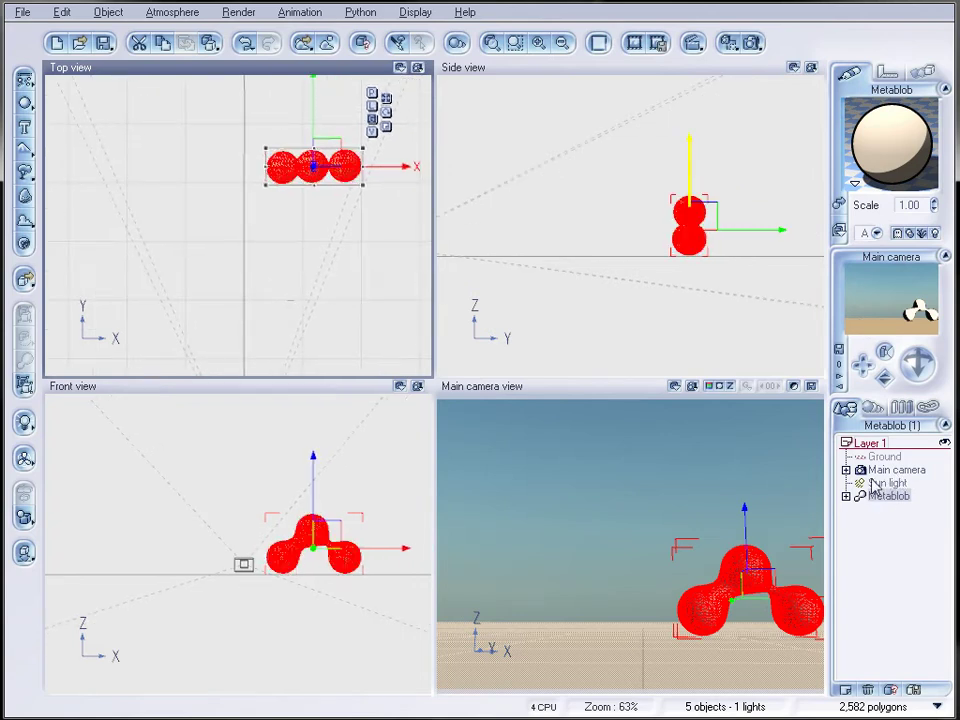
# Open the ground's material, set its lighting contrast to 100% and accept it.
pyautogui.doubleClick(657, 355)
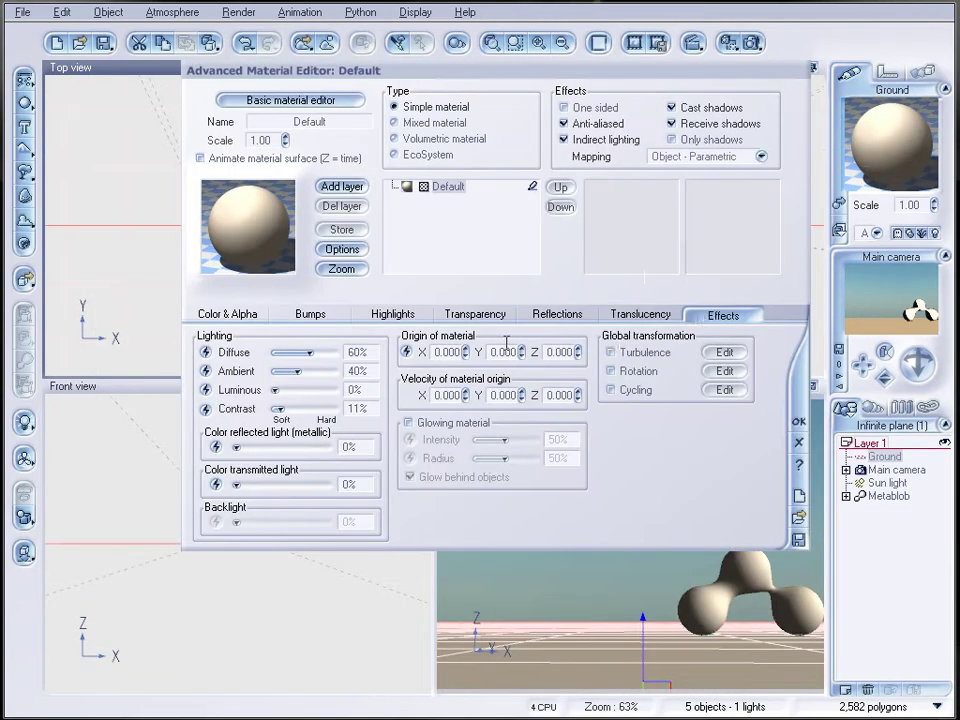
pyautogui.moveTo(294, 401); pyautogui.dragTo(340, 405)
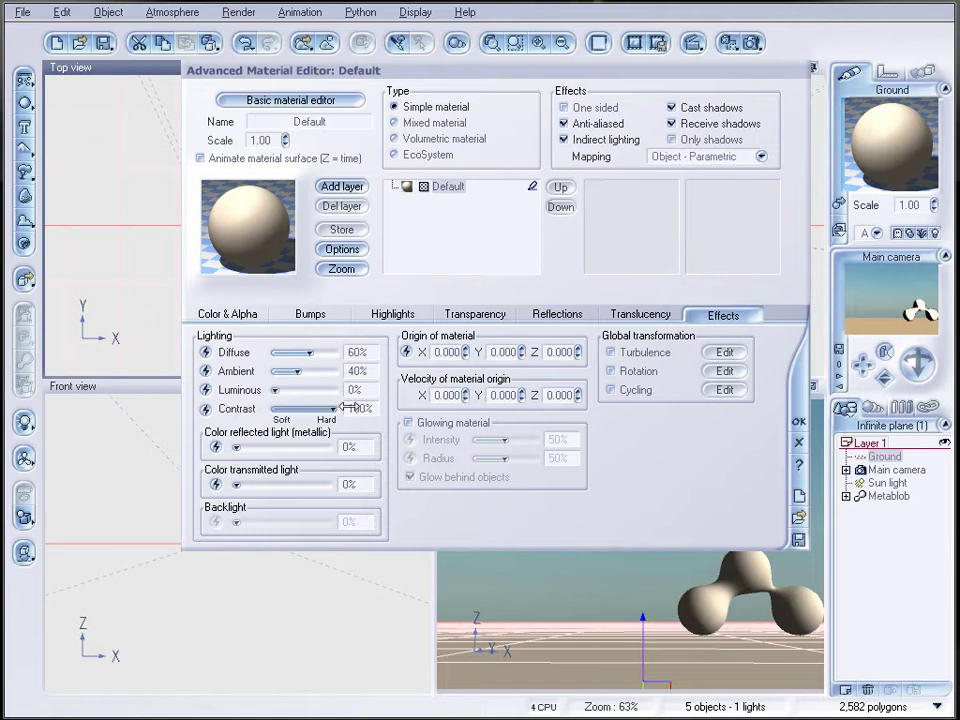
pyautogui.click(798, 421)
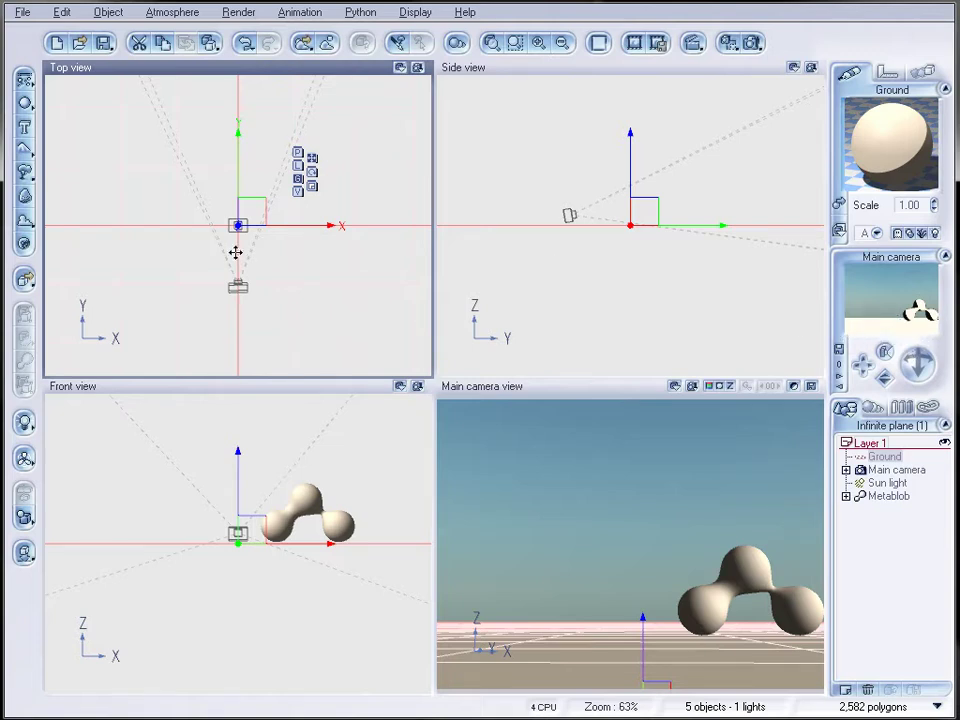
# Add a sphere and move it away from the camera to the left of the metablob.
pyautogui.moveTo(302, 210); pyautogui.dragTo(331, 246, button='right')
pyautogui.scroll(-2, 332, 229)
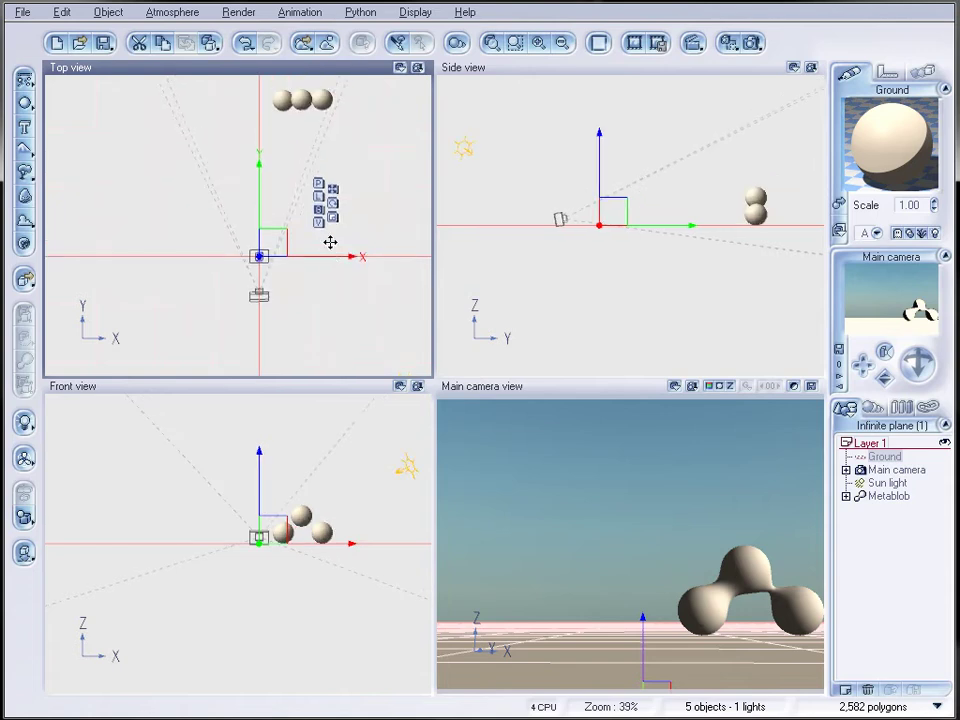
pyautogui.click(24, 79)
pyautogui.moveTo(252, 222); pyautogui.dragTo(229, 138)
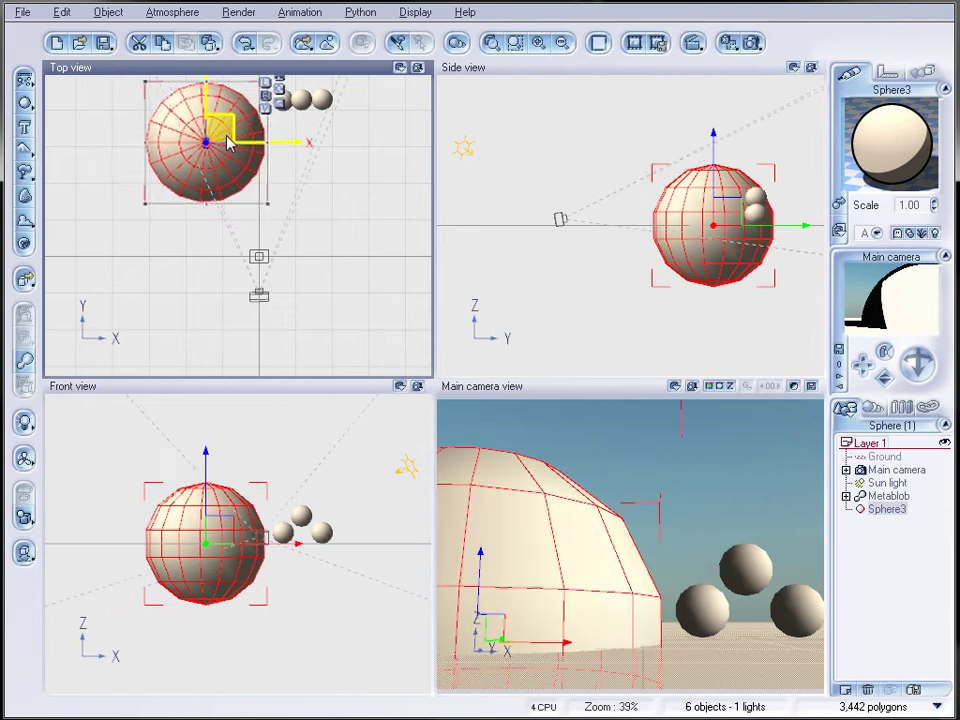
# Flatten the new sphere vertically to about half its height and shift it slightly farther back and left.
pyautogui.click(720, 178)
pyautogui.moveTo(720, 184); pyautogui.dragTo(733, 214)
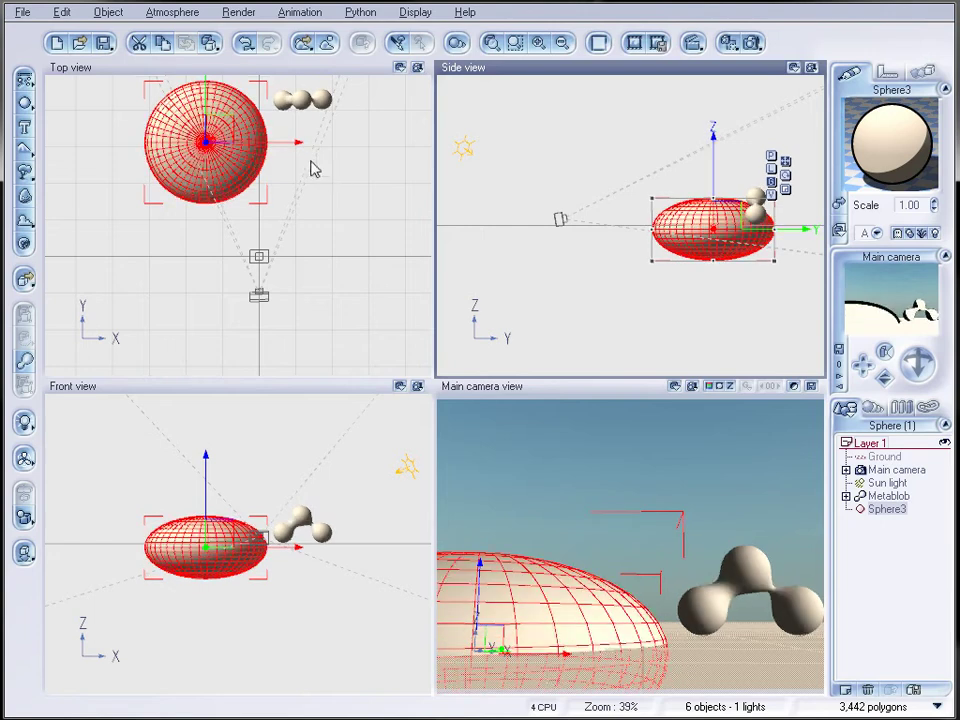
pyautogui.moveTo(221, 134)
pyautogui.mouseDown()
pyautogui.moveTo(213, 116)
pyautogui.moveTo(213, 124)
pyautogui.mouseUp()
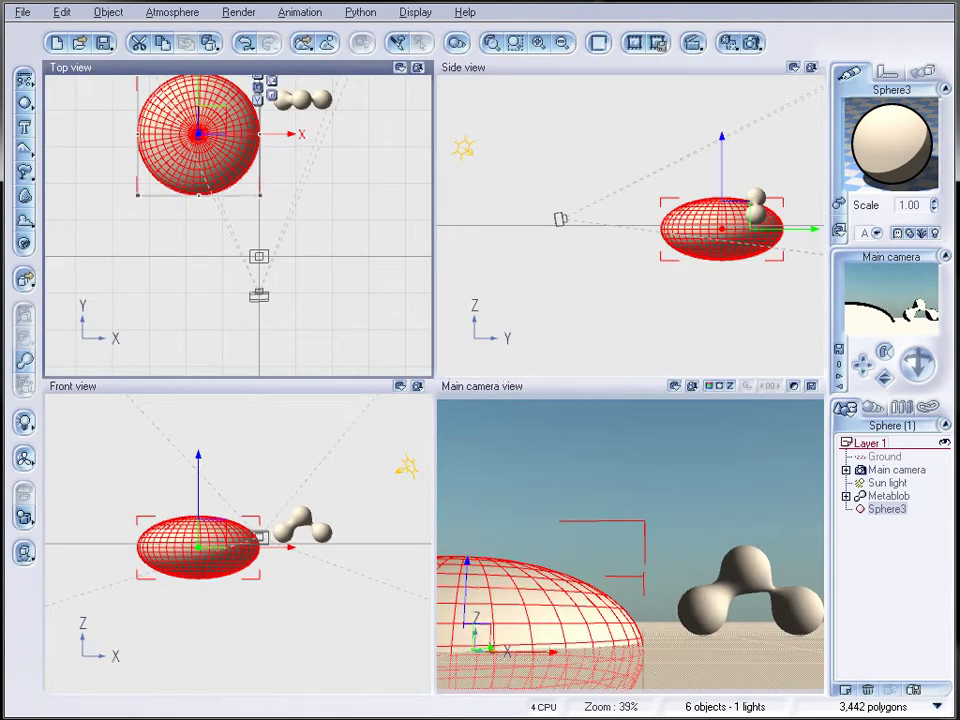
pyautogui.moveTo(342, 150); pyautogui.dragTo(361, 200, button='right')
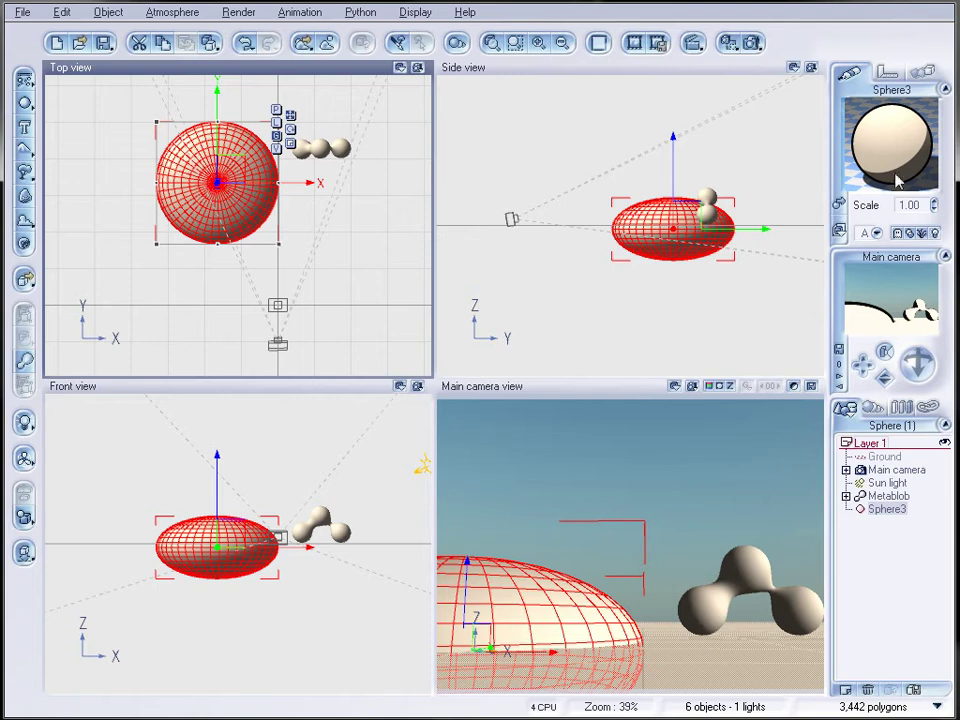
# Change the flattened sphere's material to an EcoSystem and add the Large Dead Tree species to its population.
pyautogui.doubleClick(910, 146)
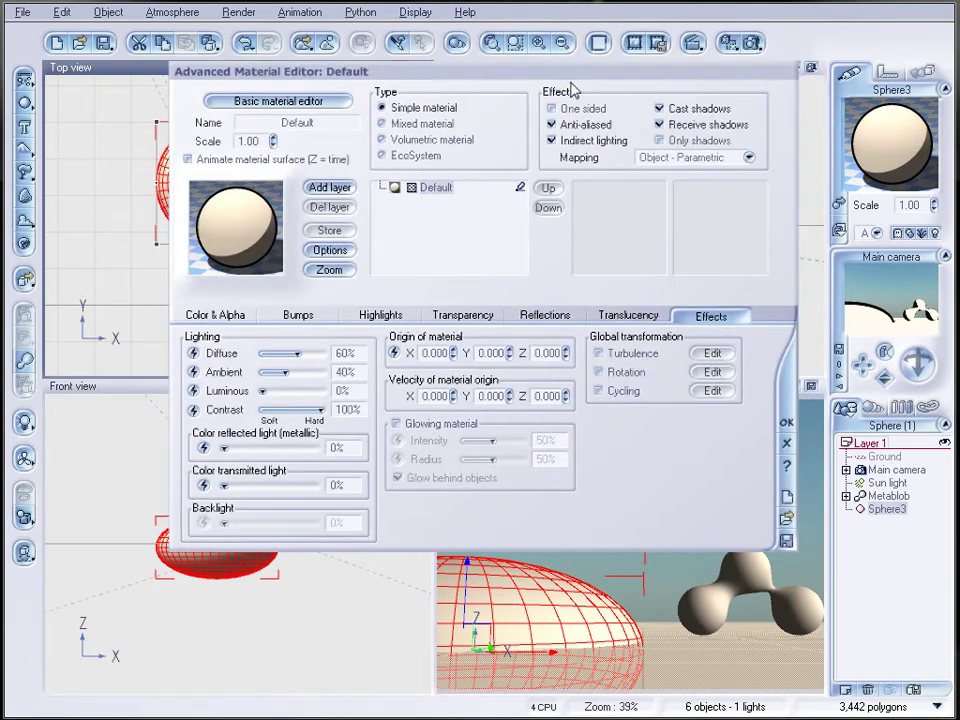
pyautogui.click(425, 157)
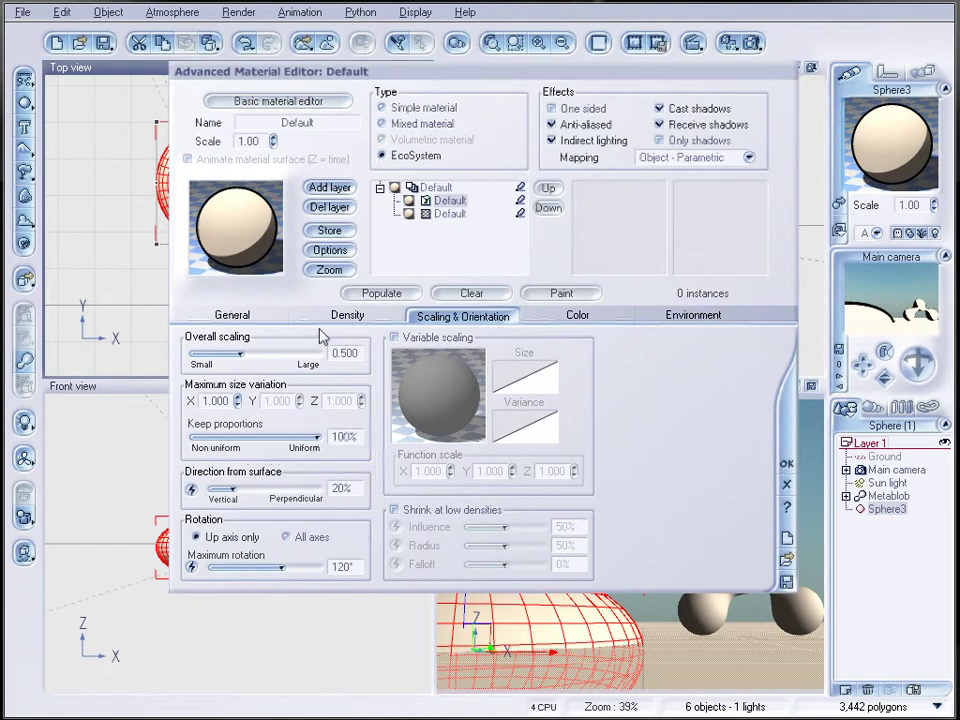
pyautogui.click(250, 318)
pyautogui.click(375, 567)
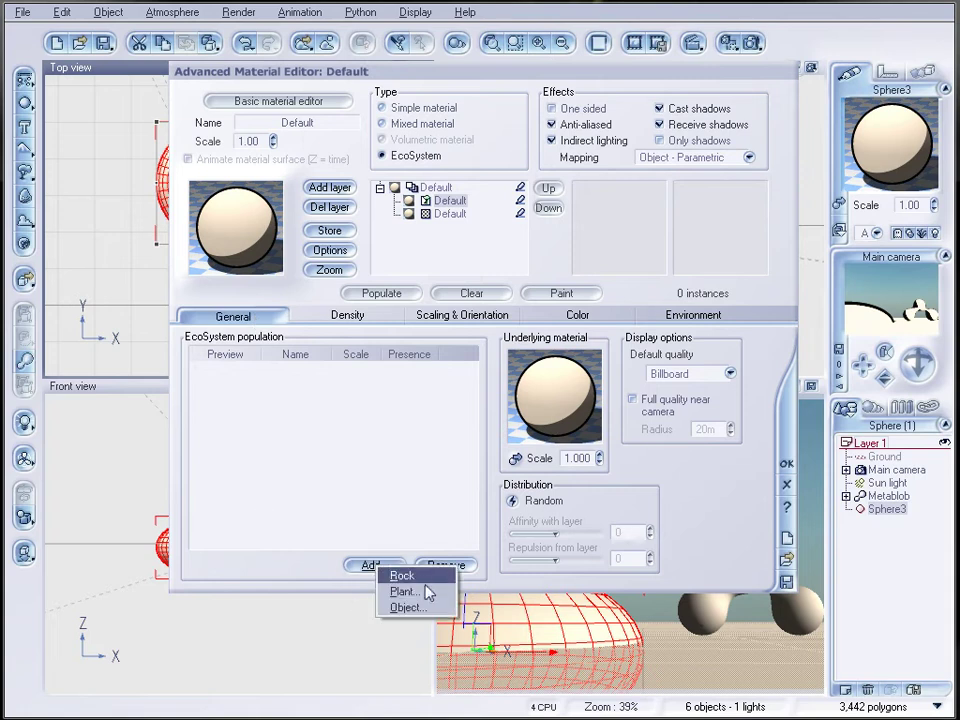
pyautogui.click(426, 592)
pyautogui.click(420, 312)
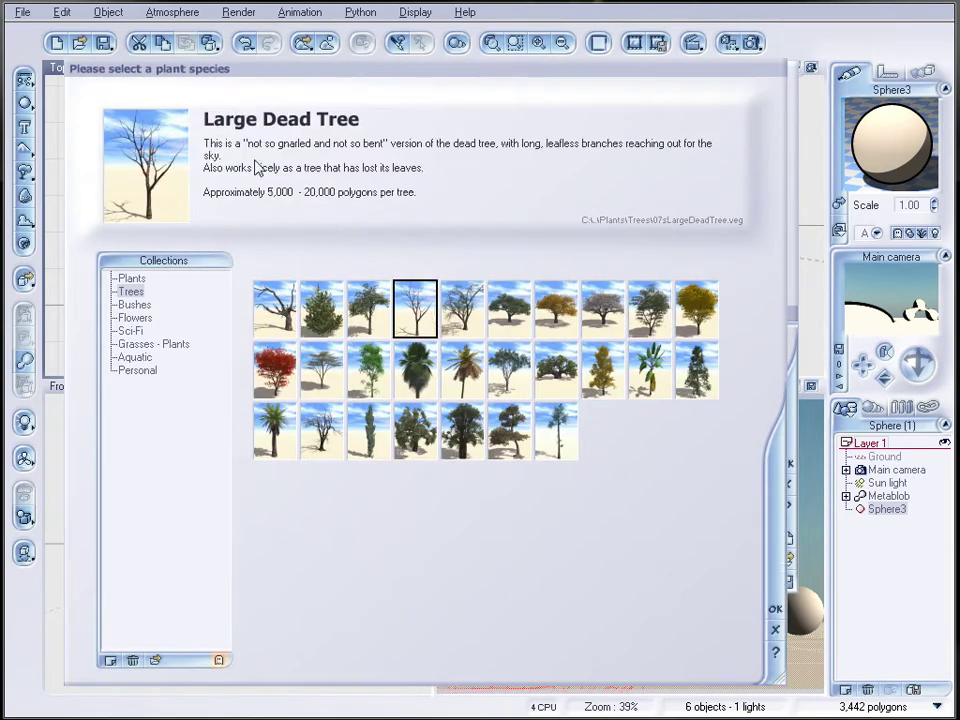
pyautogui.click(776, 609)
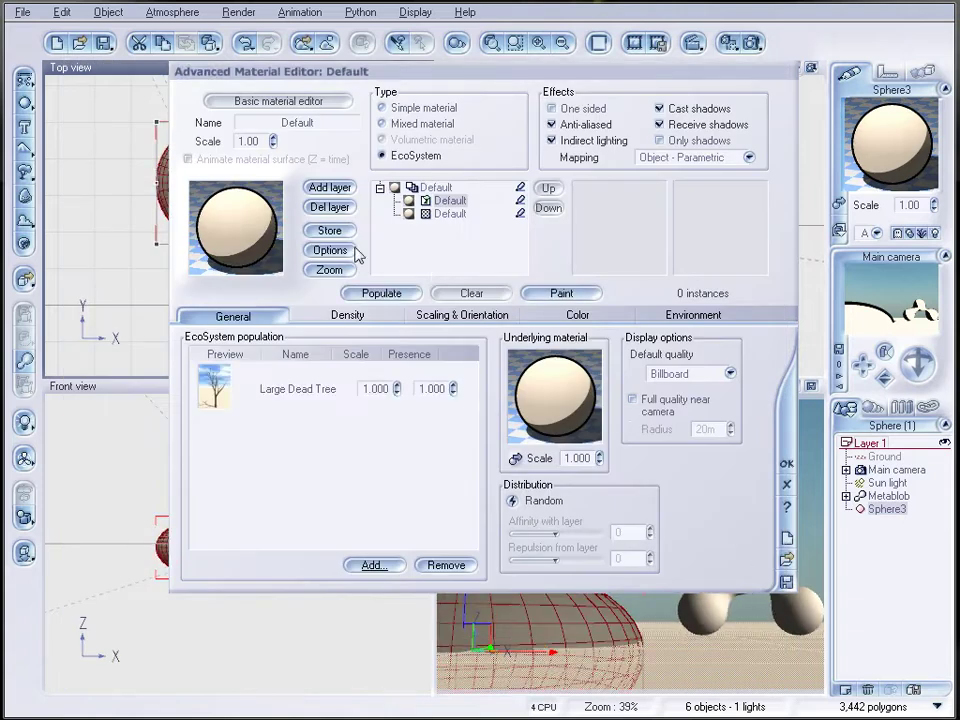
# Set the EcoSystem's overall scaling to 1.905 and populate the flattened sphere with trees.
pyautogui.click(345, 318)
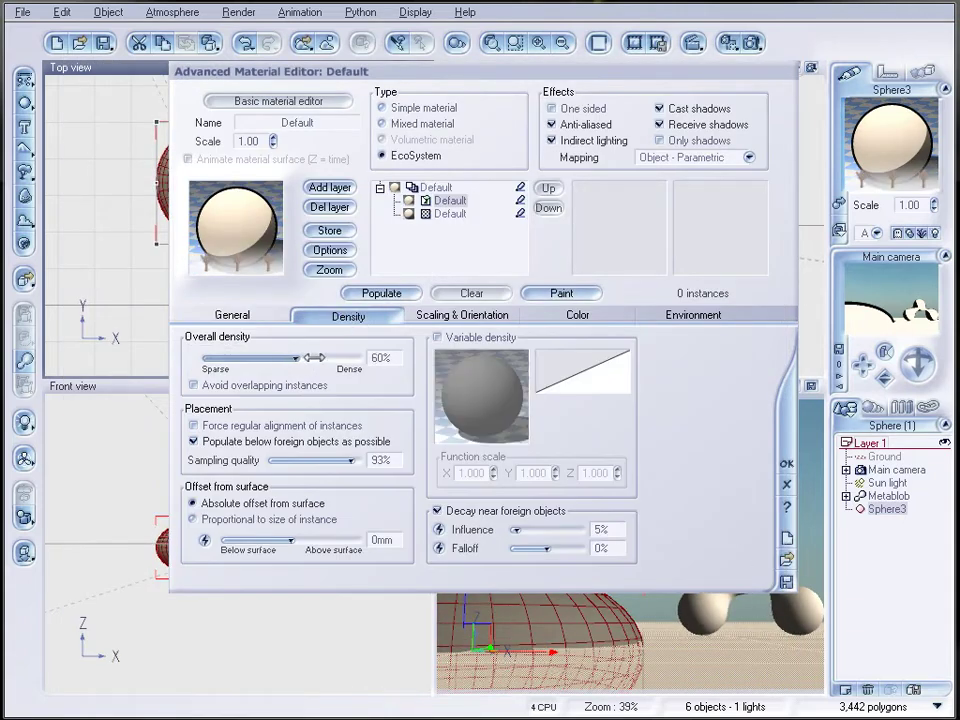
pyautogui.click(455, 318)
pyautogui.moveTo(240, 358); pyautogui.dragTo(312, 362)
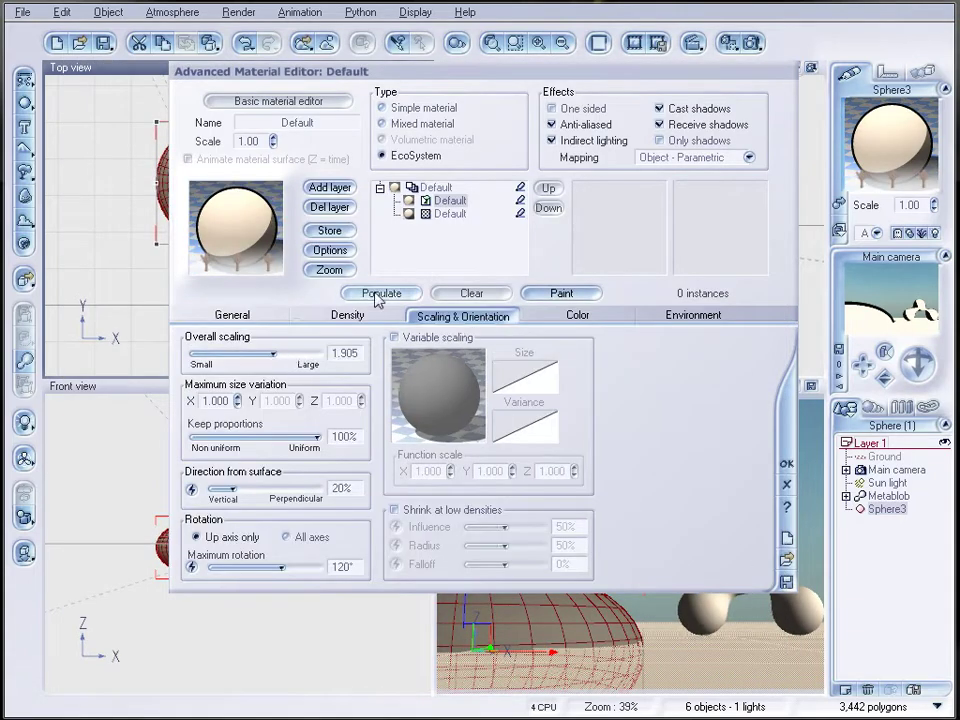
pyautogui.click(382, 293)
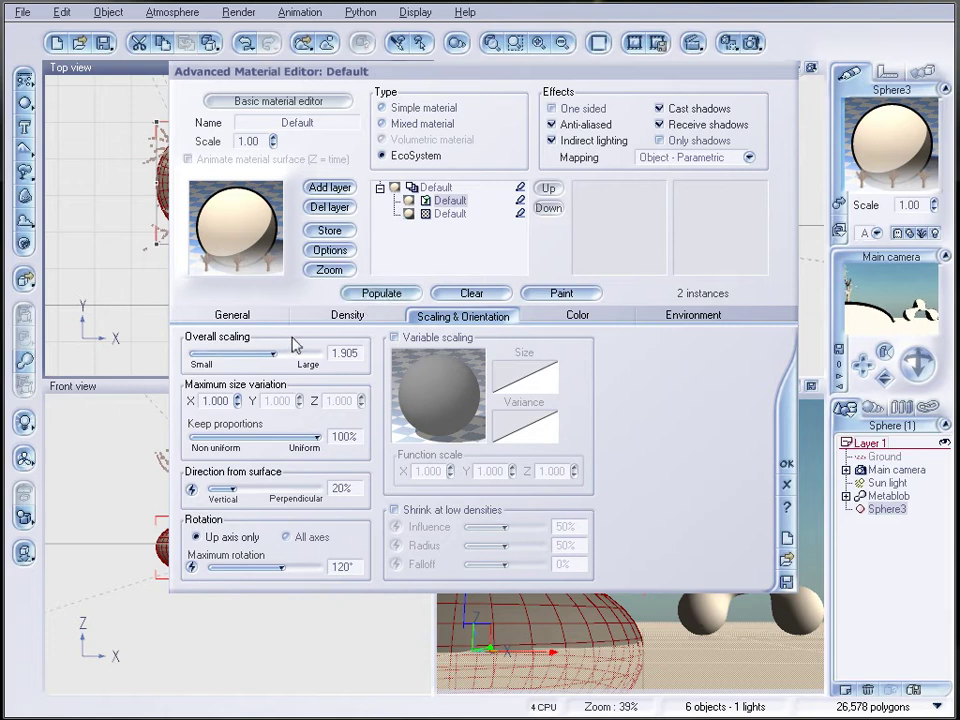
# Raise the EcoSystem's overall density to 98%, repopulate the sphere and accept the material.
pyautogui.click(344, 318)
pyautogui.moveTo(291, 361); pyautogui.dragTo(340, 364)
pyautogui.click(379, 290)
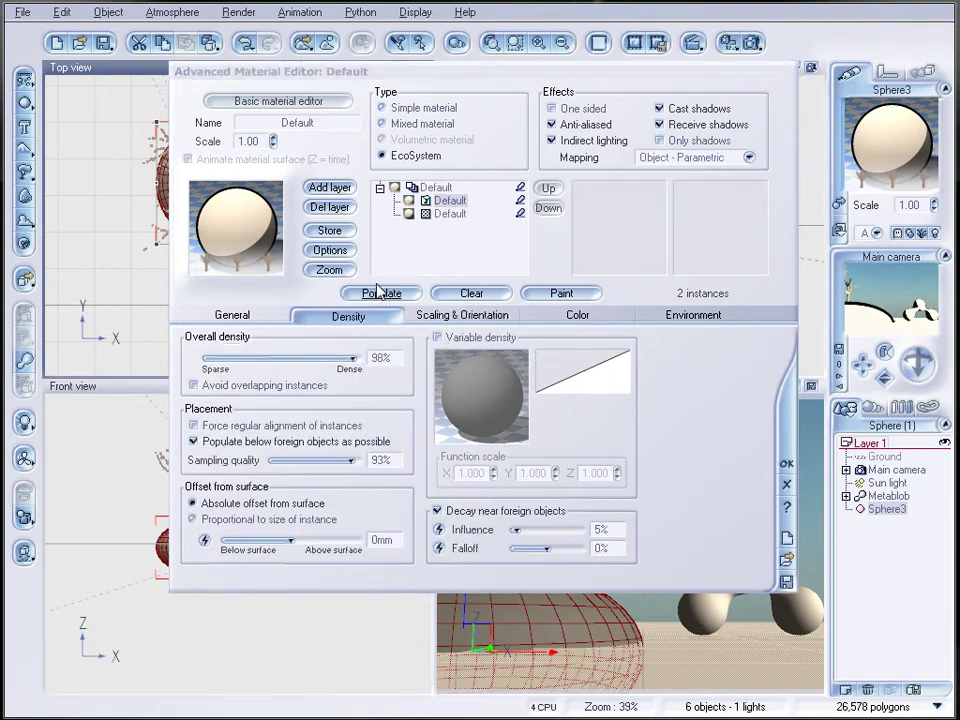
pyautogui.click(785, 464)
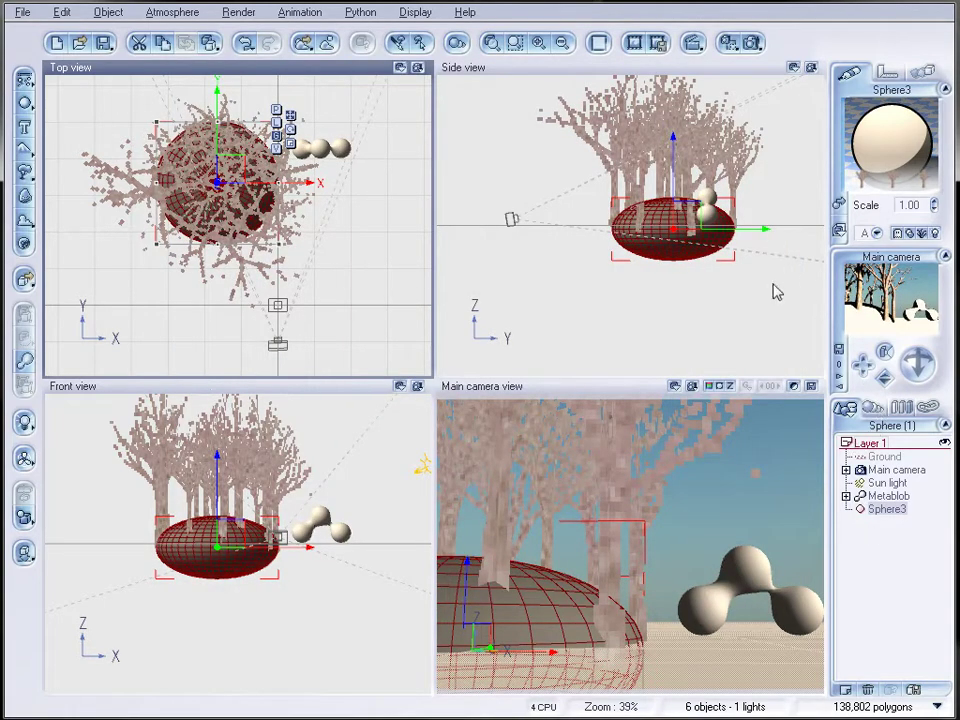
# List the scene's materials and inspect the sphere's EcoSystem material.
pyautogui.click(860, 409)
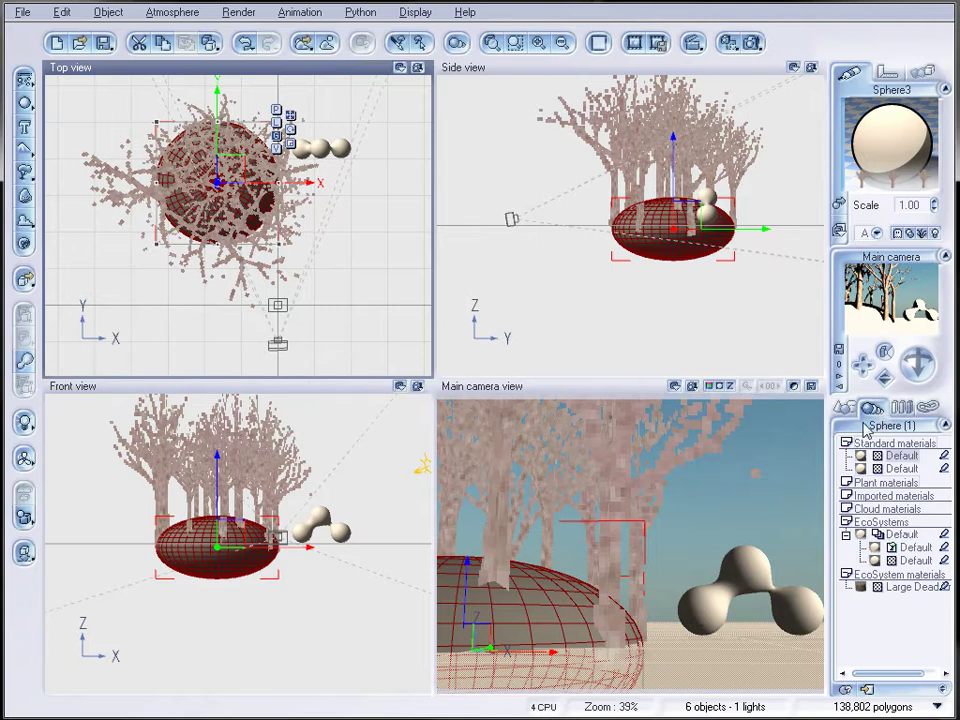
pyautogui.doubleClick(877, 548)
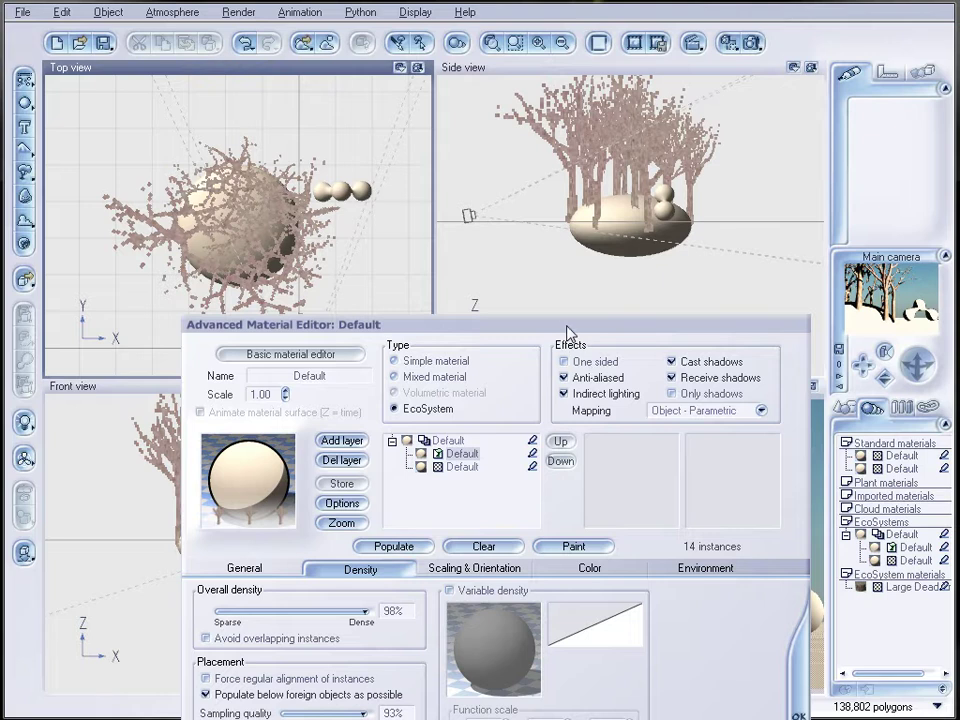
pyautogui.moveTo(567, 333); pyautogui.dragTo(558, 153)
pyautogui.click(791, 530)
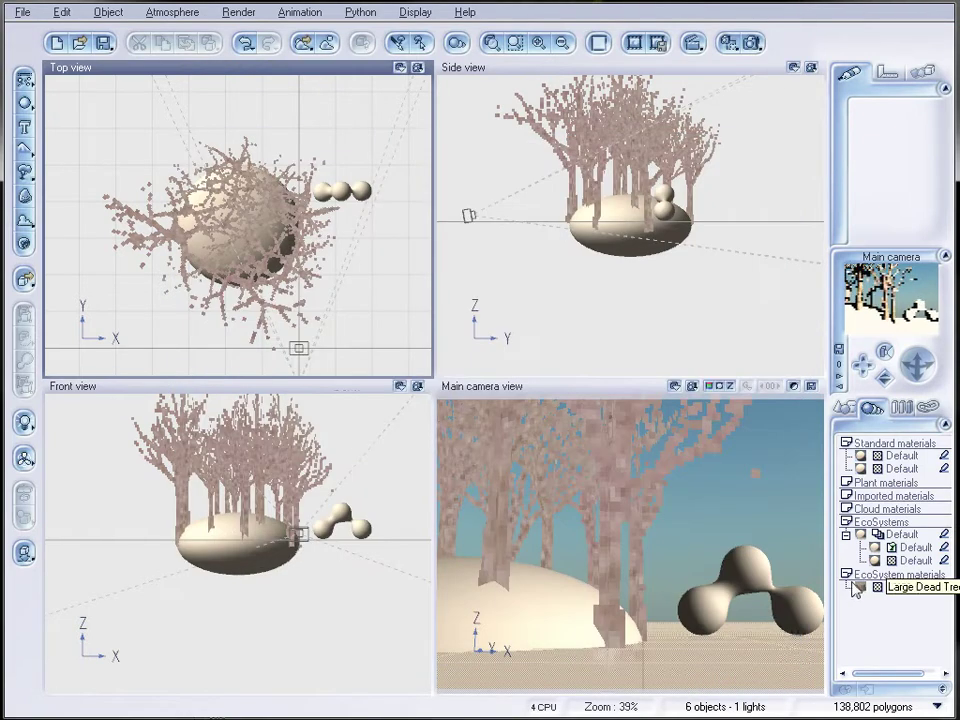
# Replace the Large Dead Tree's material with Cel Shaded Yellow from the cel_shaded collection, check its highlights and accept it.
pyautogui.doubleClick(900, 587)
pyautogui.moveTo(662, 372); pyautogui.dragTo(658, 133)
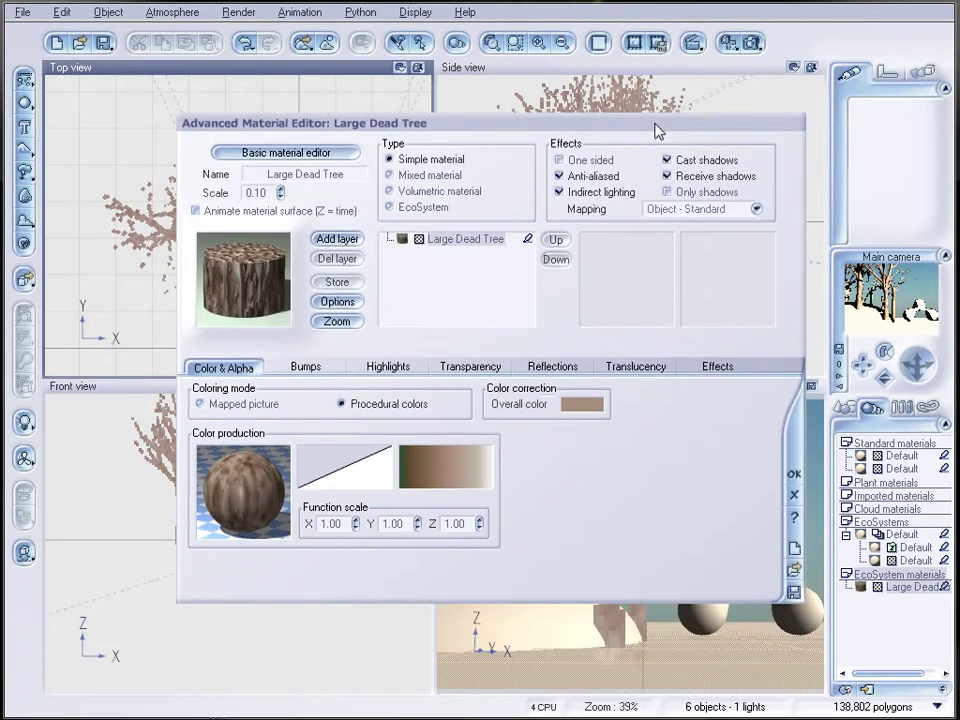
pyautogui.click(264, 270)
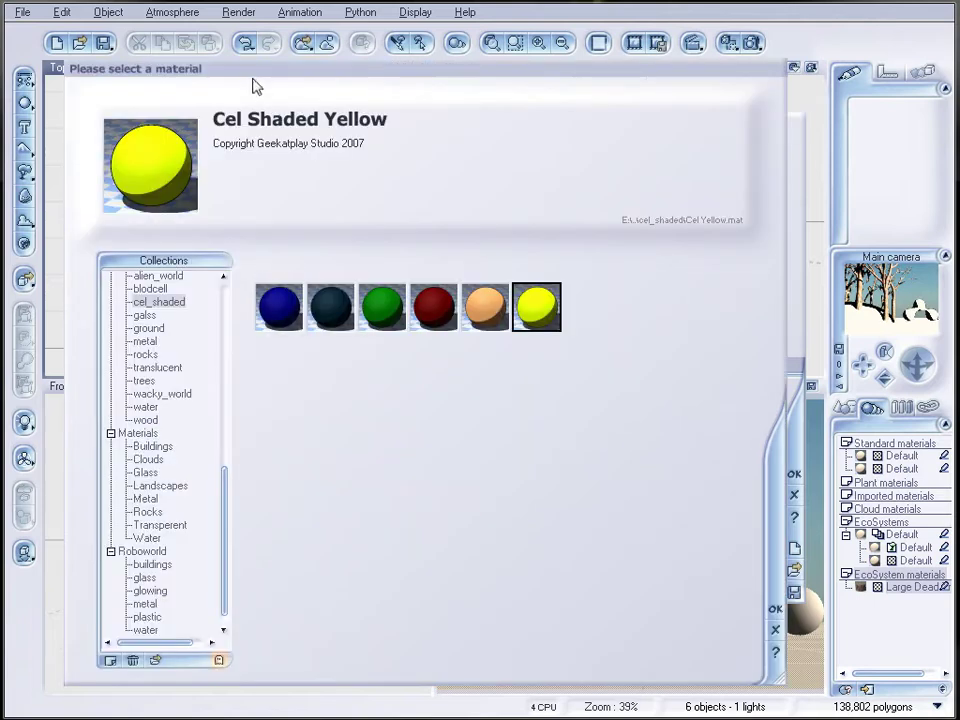
pyautogui.moveTo(254, 74); pyautogui.dragTo(263, 47)
pyautogui.moveTo(234, 449); pyautogui.dragTo(237, 412)
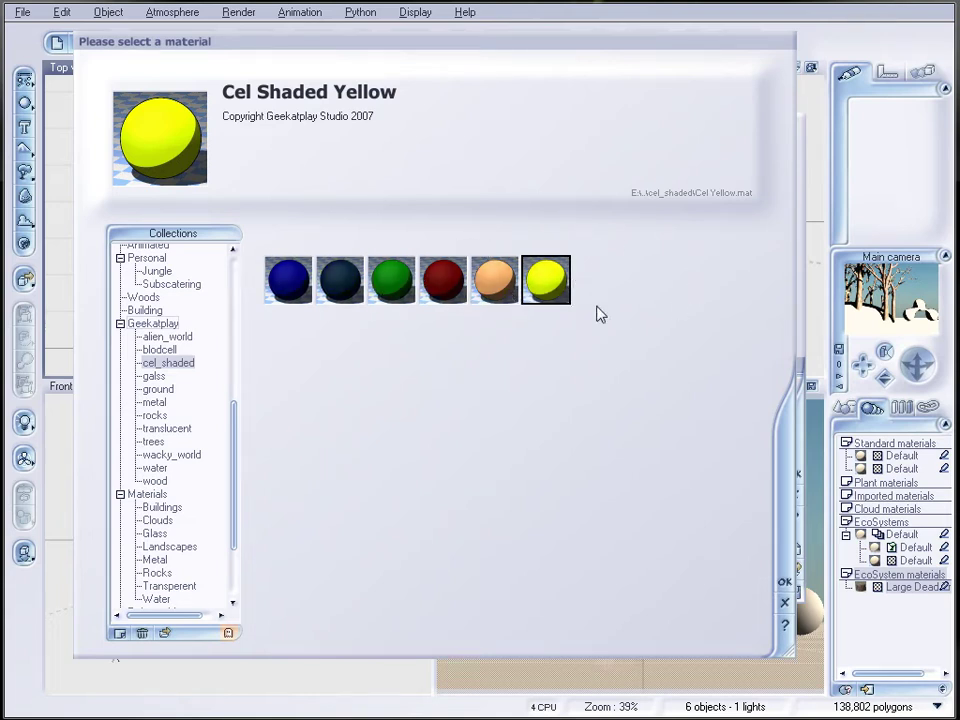
pyautogui.click(783, 585)
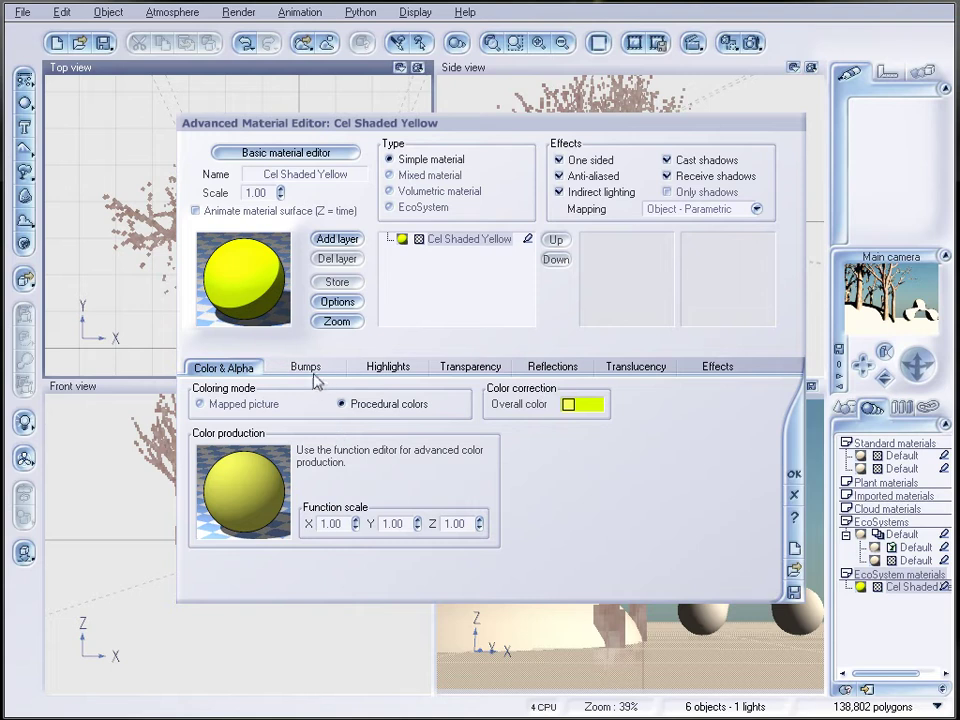
pyautogui.click(392, 368)
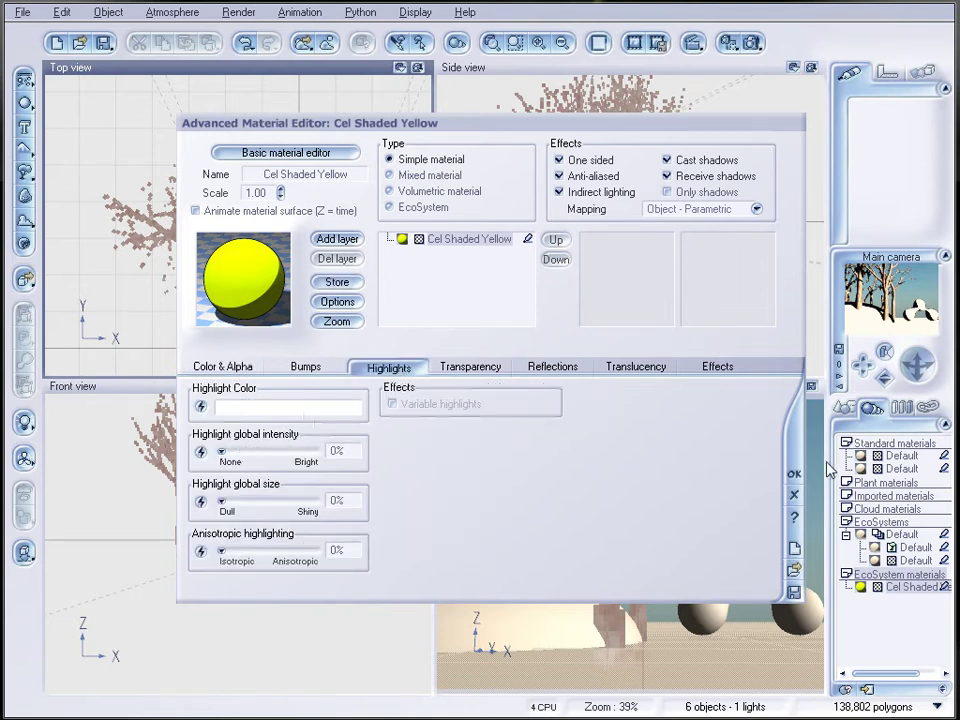
pyautogui.click(793, 477)
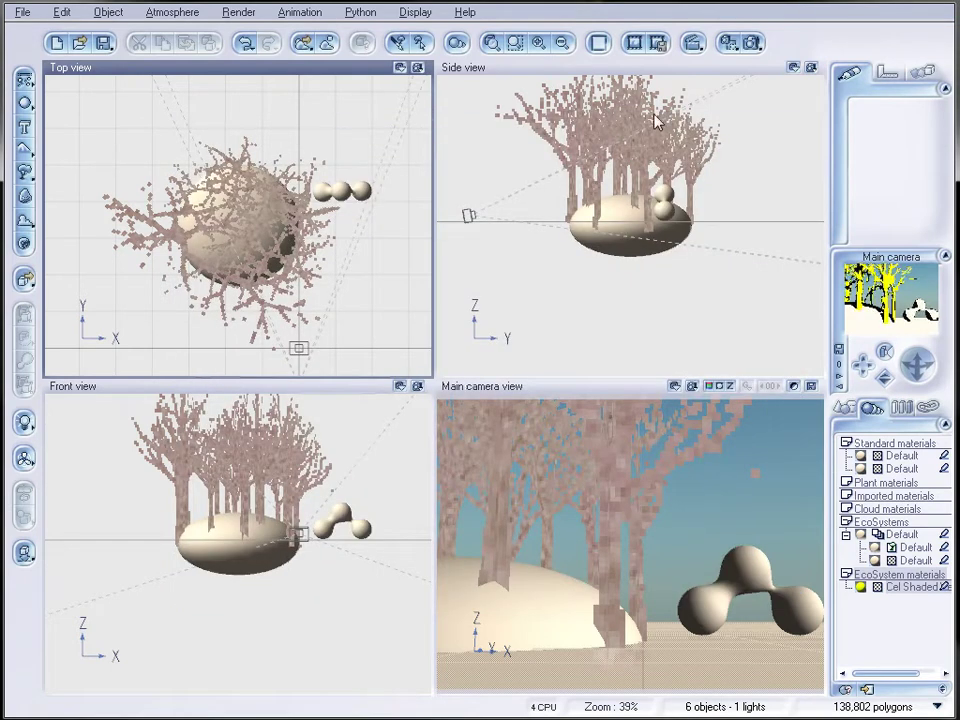
# Render the scene to check the yellow cel-shaded trees, accept the post-render options and close the render.
pyautogui.click(749, 44)
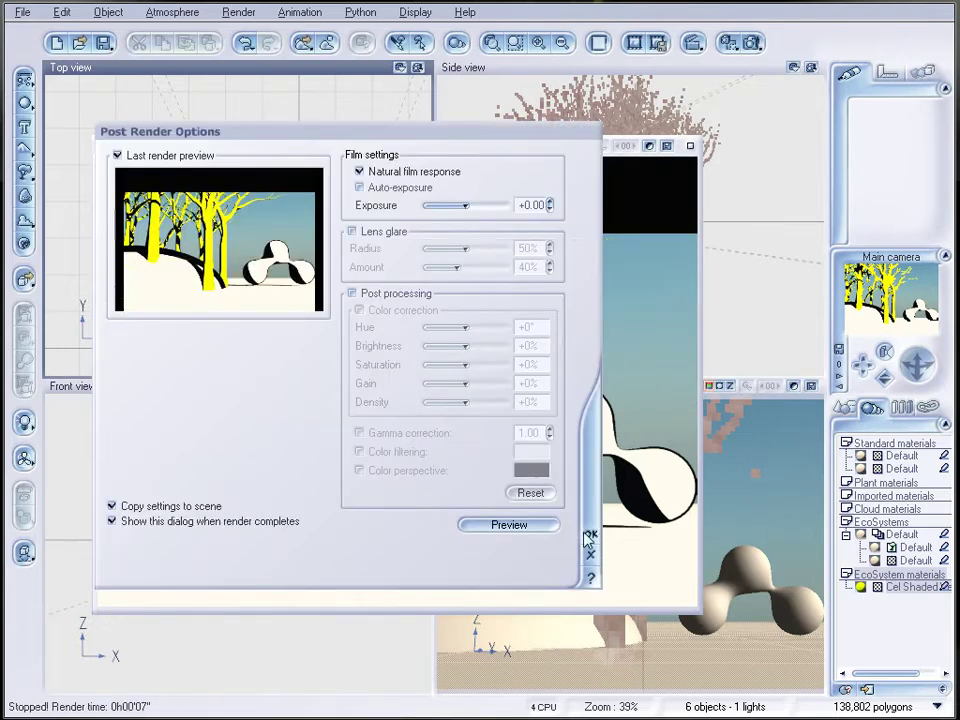
pyautogui.click(590, 537)
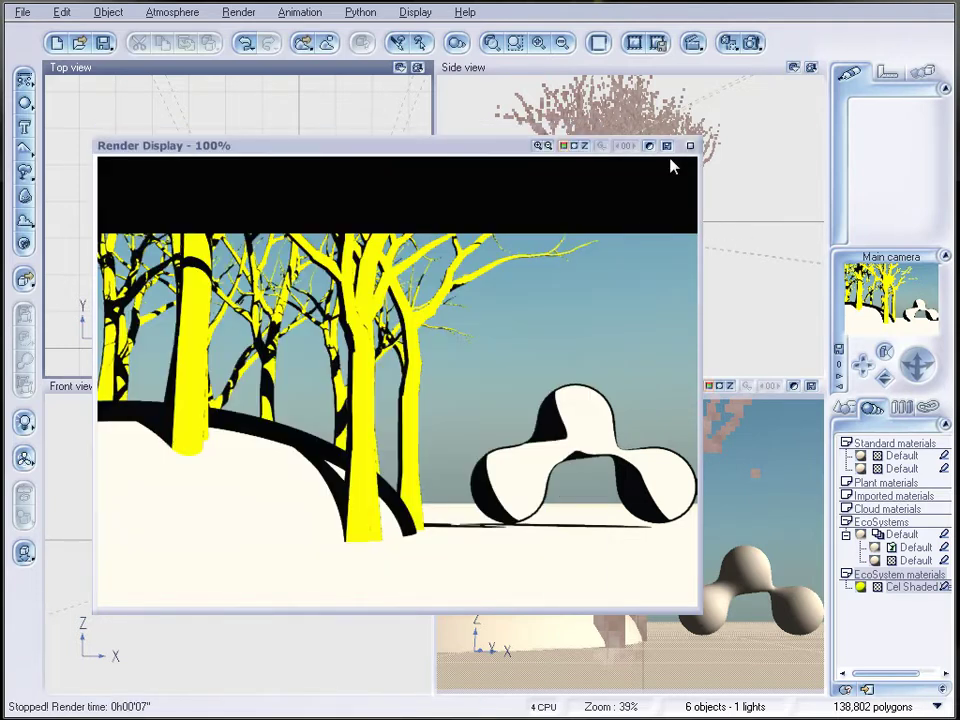
pyautogui.click(690, 147)
# Open the Cel Shaded Yellow material's color function for editing and move its 2 Color Output node away from the filter node.
pyautogui.doubleClick(870, 587)
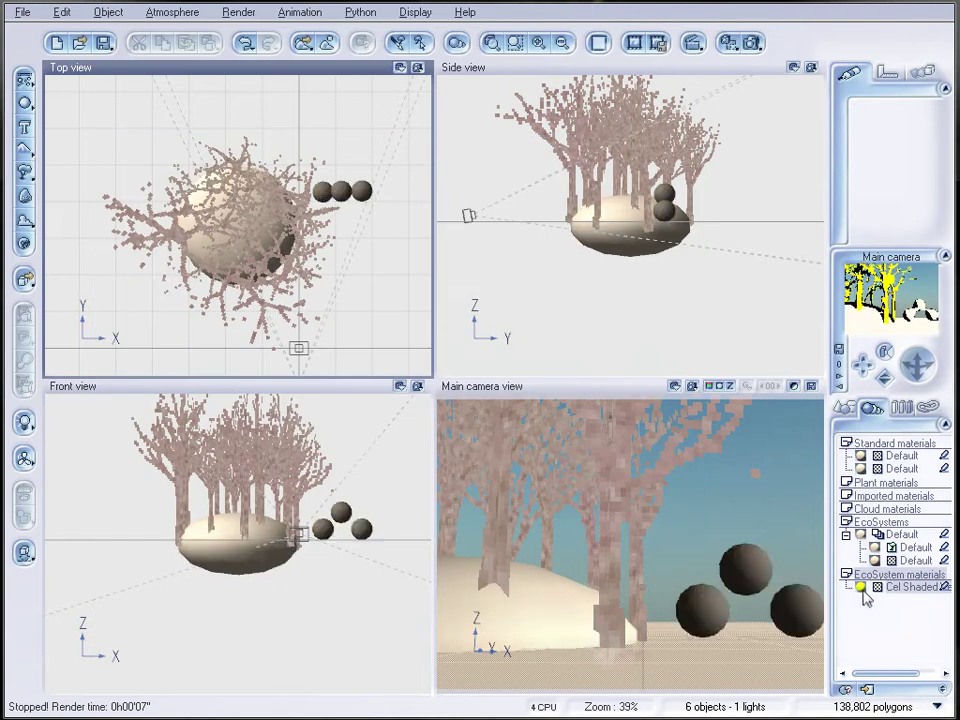
pyautogui.moveTo(364, 366); pyautogui.dragTo(370, 82)
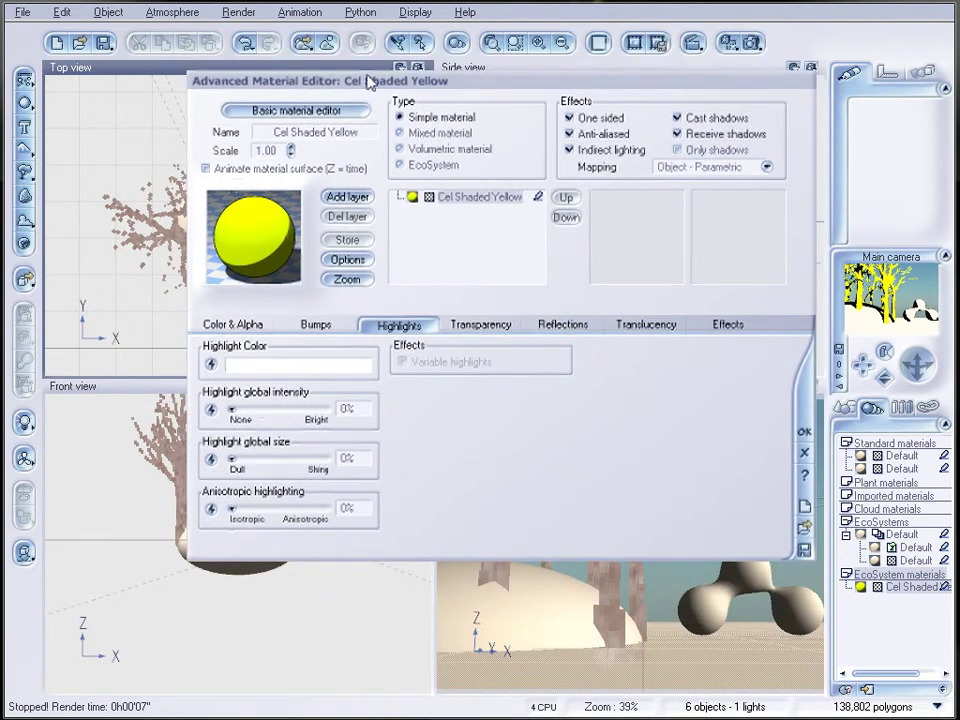
pyautogui.click(235, 324)
pyautogui.rightClick(256, 426)
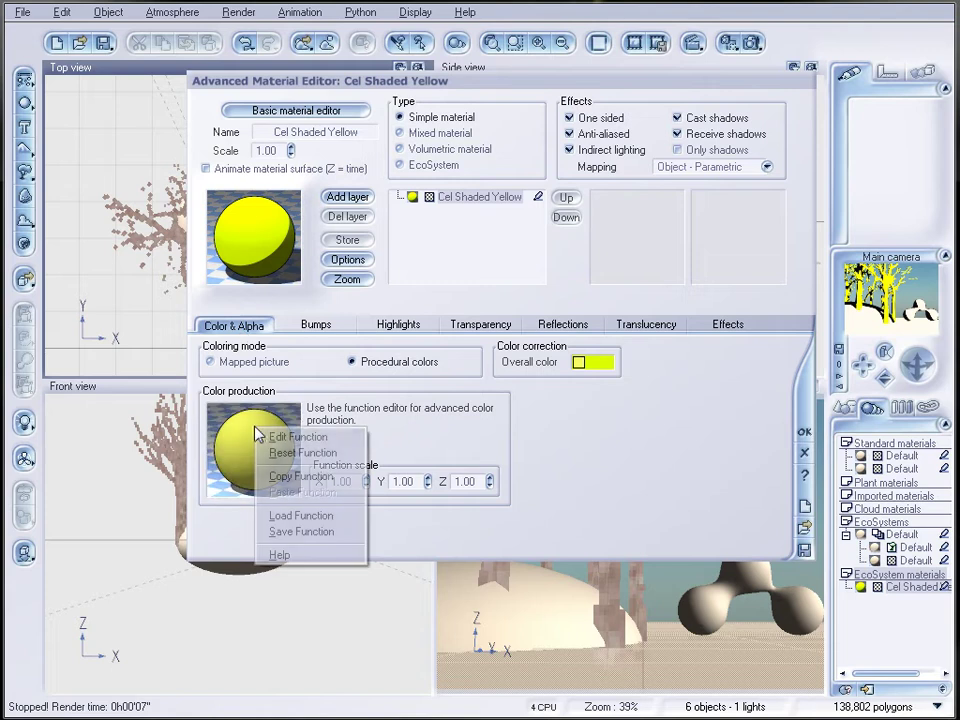
pyautogui.click(298, 434)
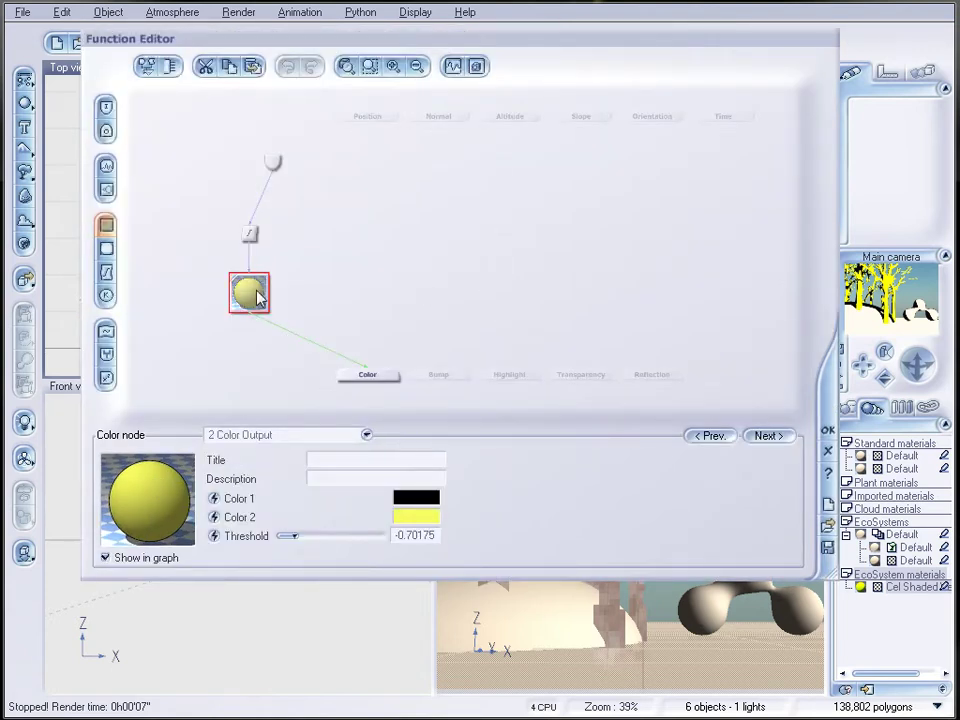
pyautogui.moveTo(257, 296); pyautogui.dragTo(400, 296)
# Steepen the filter curve by moving its lower keypoint to X 0.7525, Y -1, and accept the filter, function and material.
pyautogui.click(251, 234)
pyautogui.rightClick(338, 512)
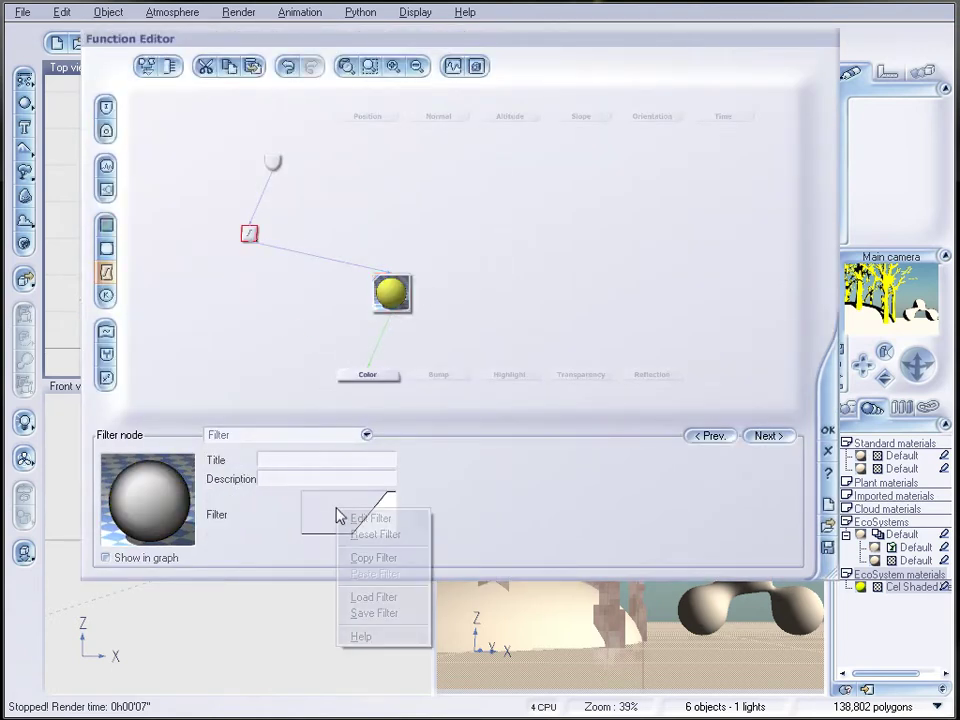
pyautogui.click(366, 517)
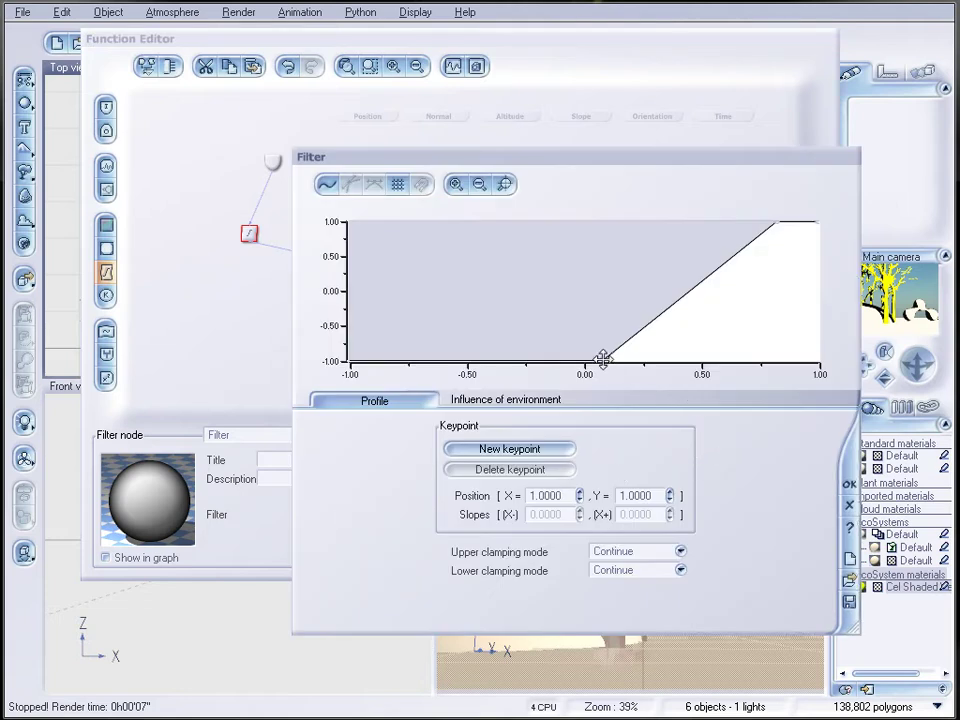
pyautogui.moveTo(603, 359); pyautogui.dragTo(735, 361)
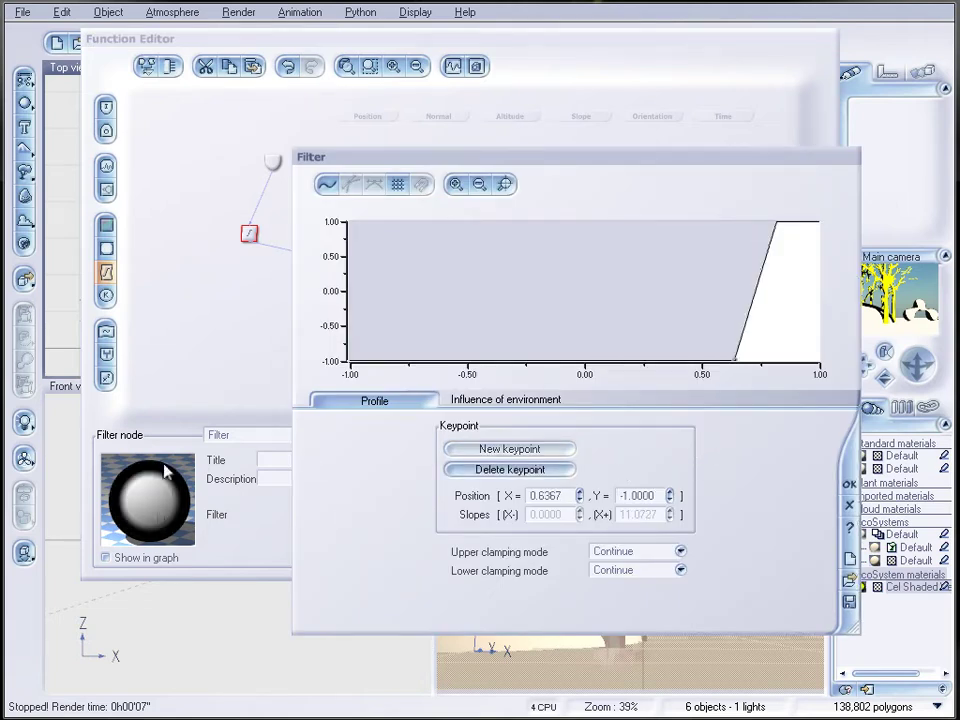
pyautogui.moveTo(735, 362); pyautogui.dragTo(761, 362)
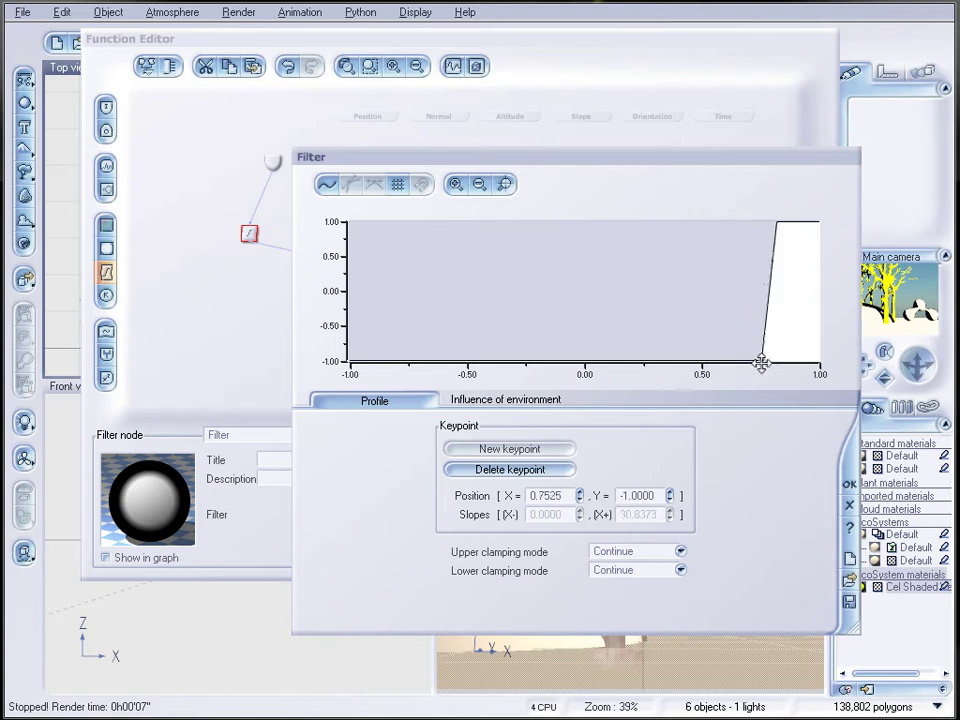
pyautogui.click(848, 484)
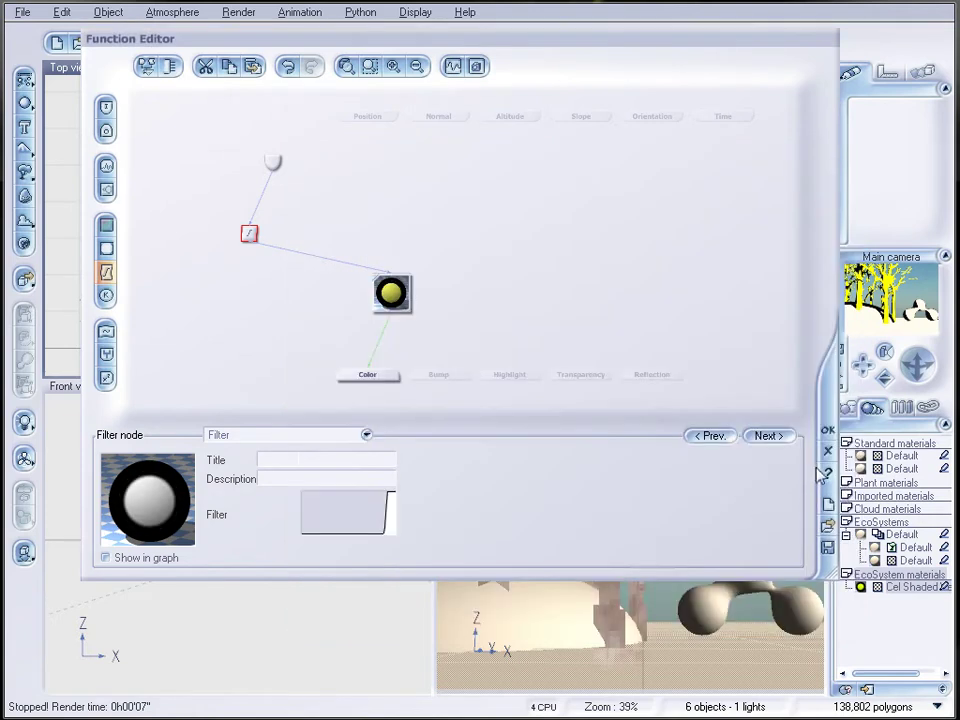
pyautogui.click(826, 430)
pyautogui.click(803, 435)
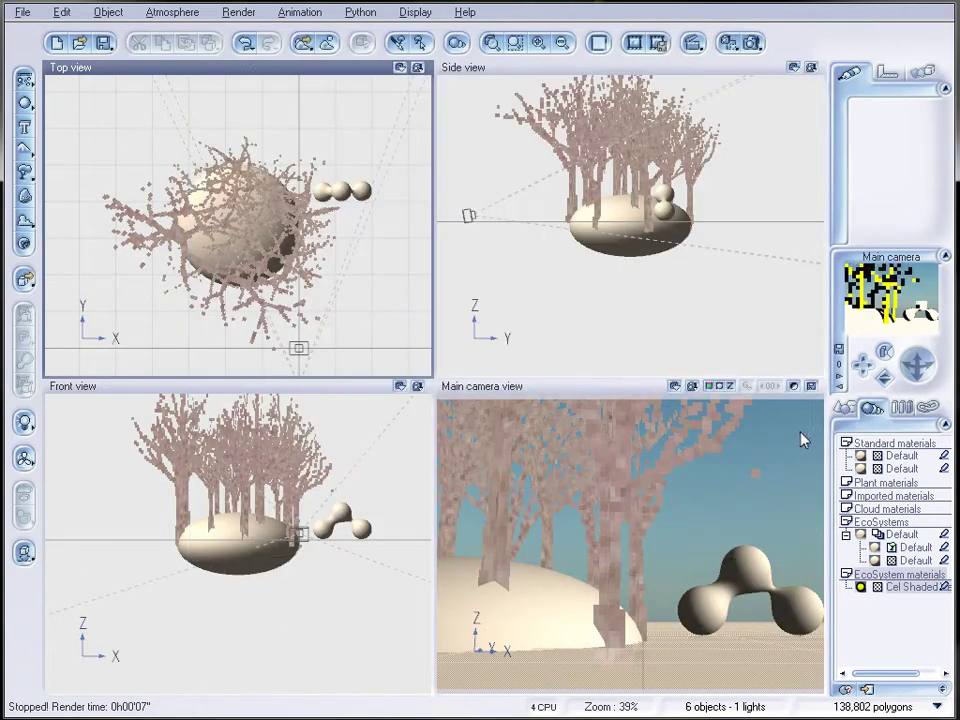
# Render the scene again to review the tree outlines, accept the post-render options and close the render.
pyautogui.click(751, 42)
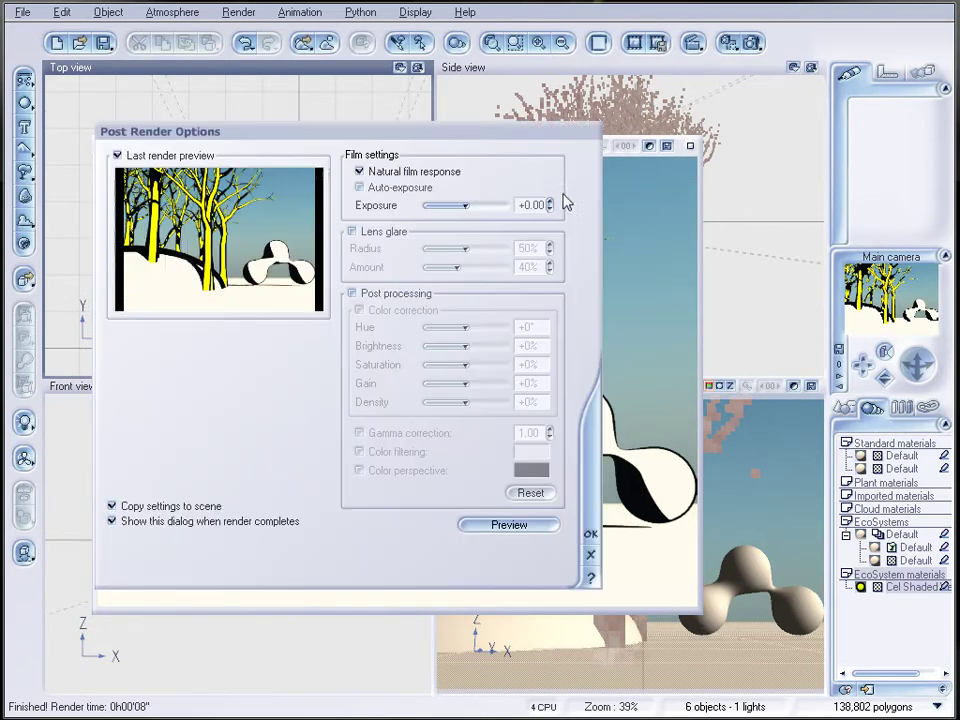
pyautogui.click(589, 536)
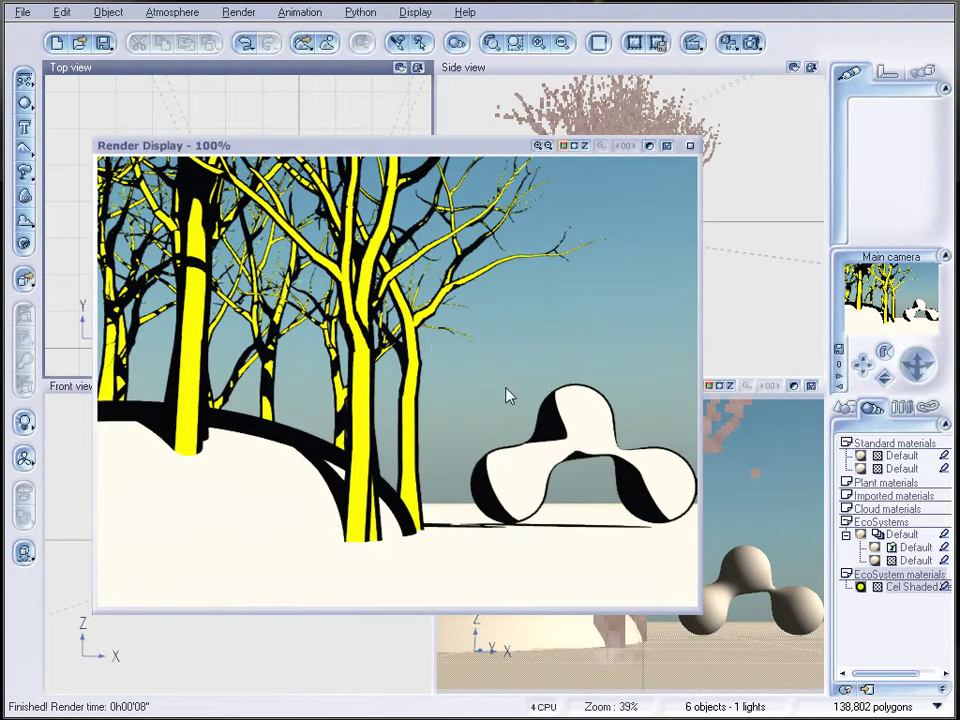
pyautogui.click(689, 147)
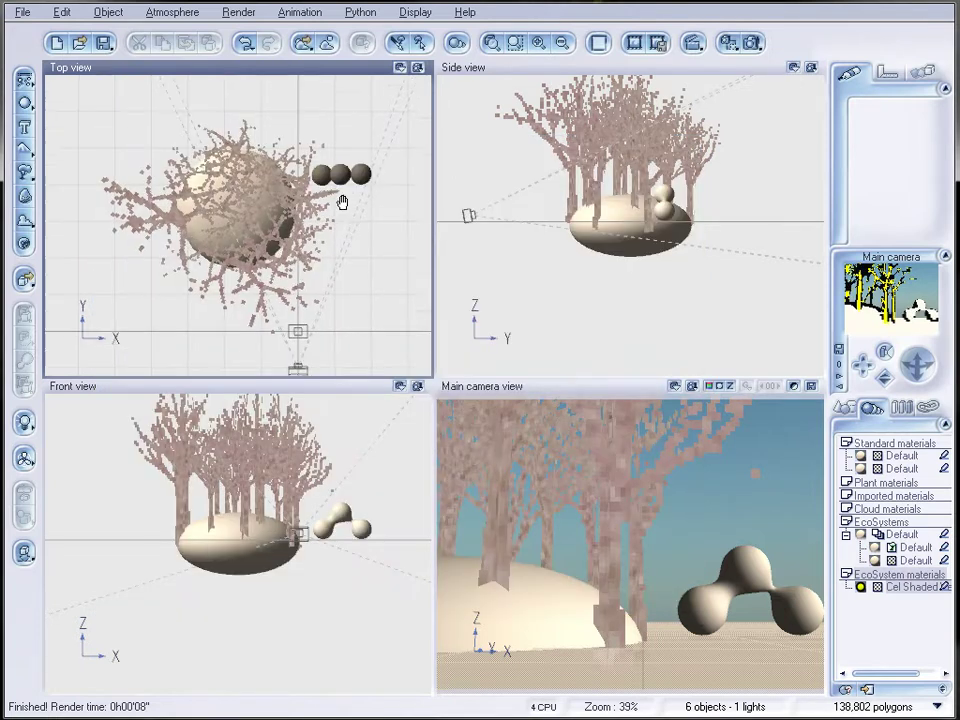
pyautogui.scroll(5, 334, 292)
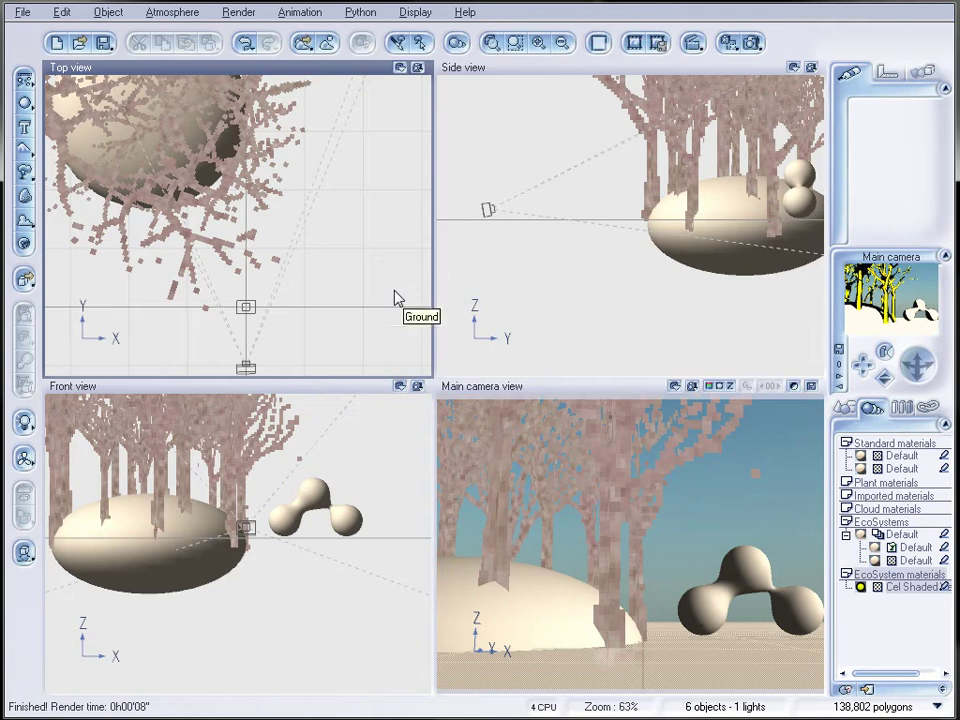
# Add a Rural Maple Tree, enlarge it, and lower it in front of the camera so its foliage is in view.
pyautogui.click(24, 170)
pyautogui.click(658, 281)
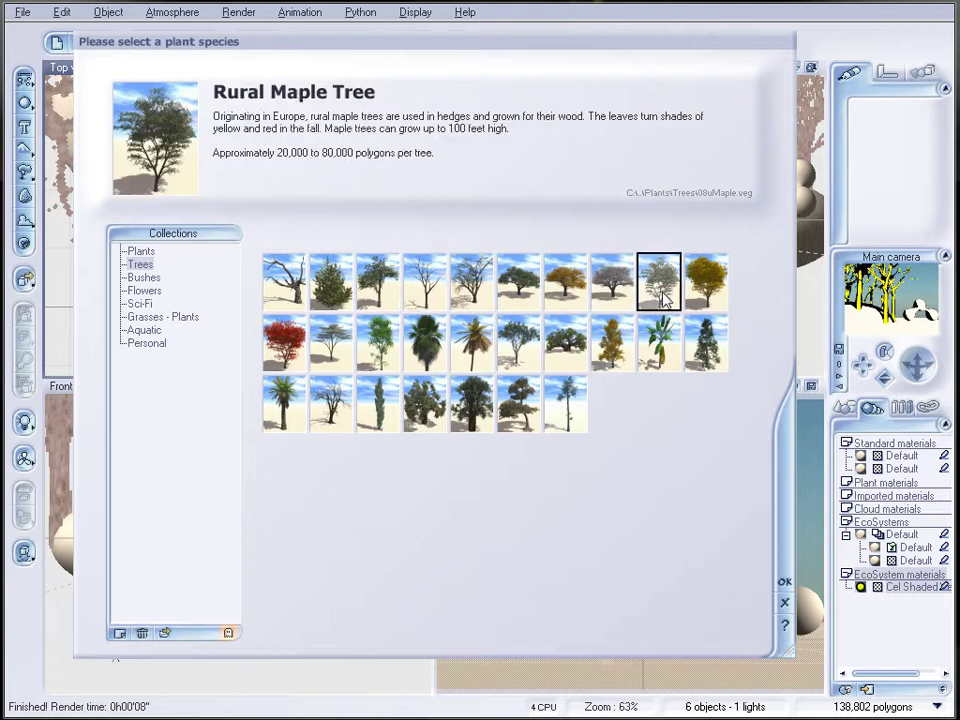
pyautogui.click(785, 581)
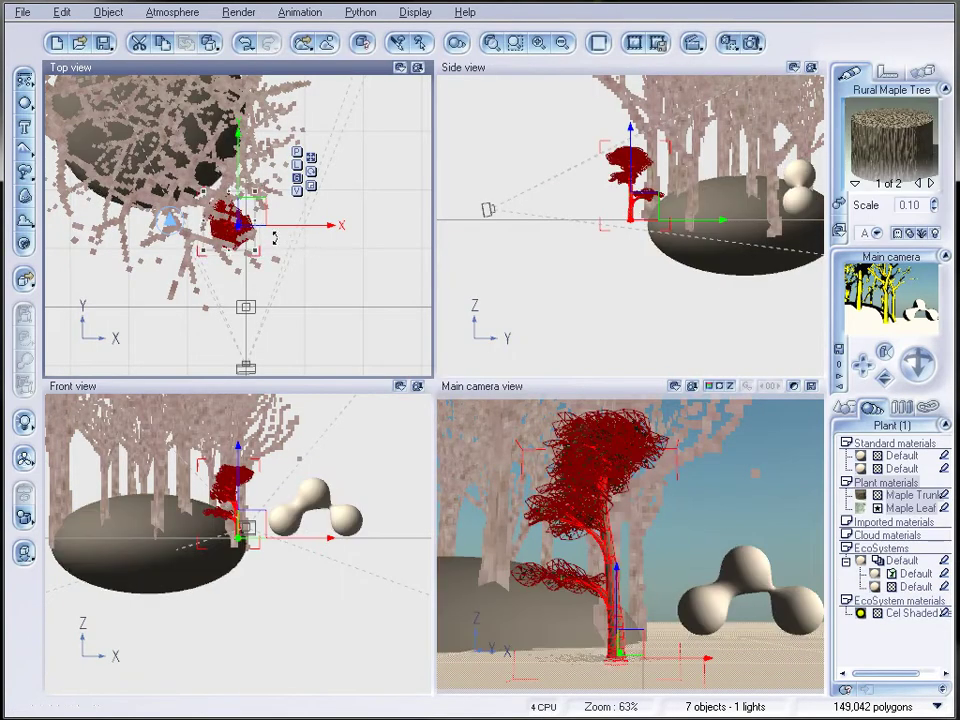
pyautogui.moveTo(251, 251); pyautogui.dragTo(302, 268)
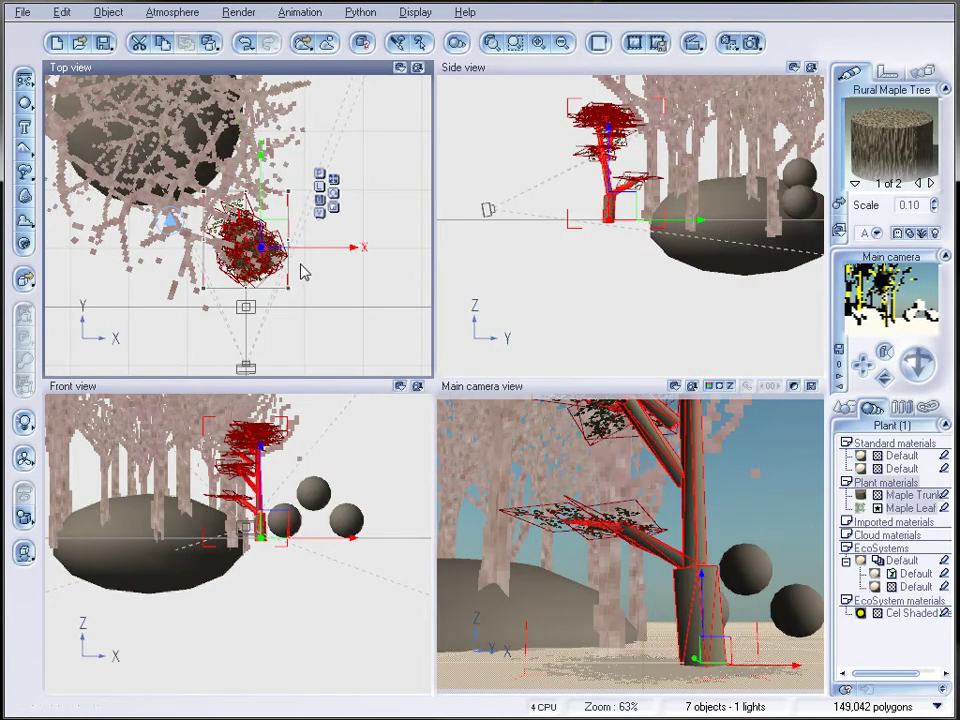
pyautogui.moveTo(622, 218); pyautogui.dragTo(662, 262)
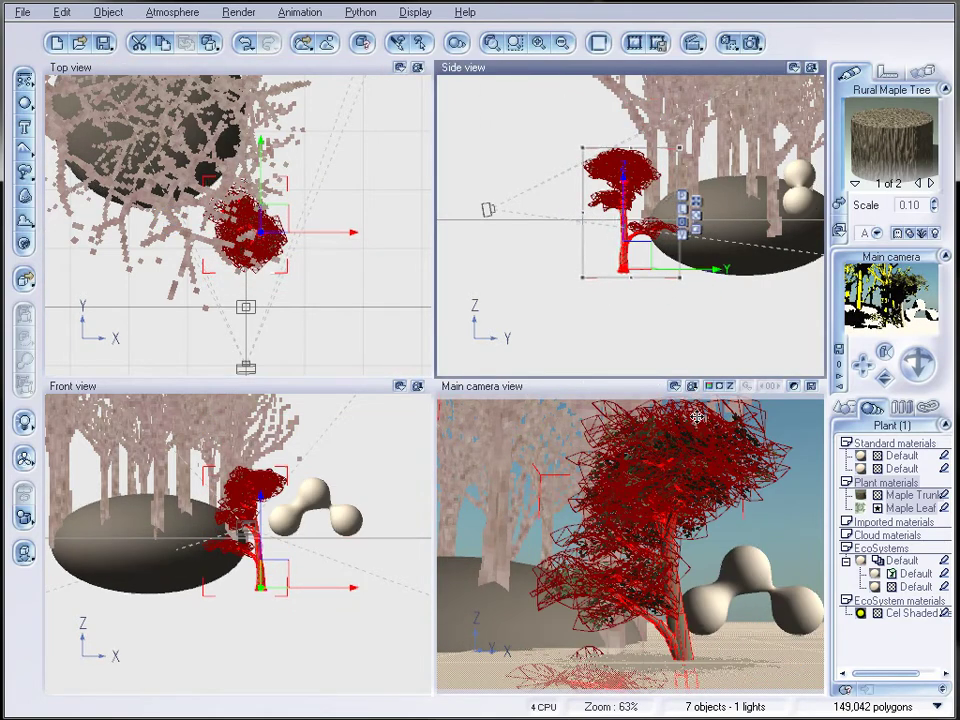
# Open the Maple Leaf material and examine the texture map node of its color function in the Function Editor.
pyautogui.doubleClick(860, 508)
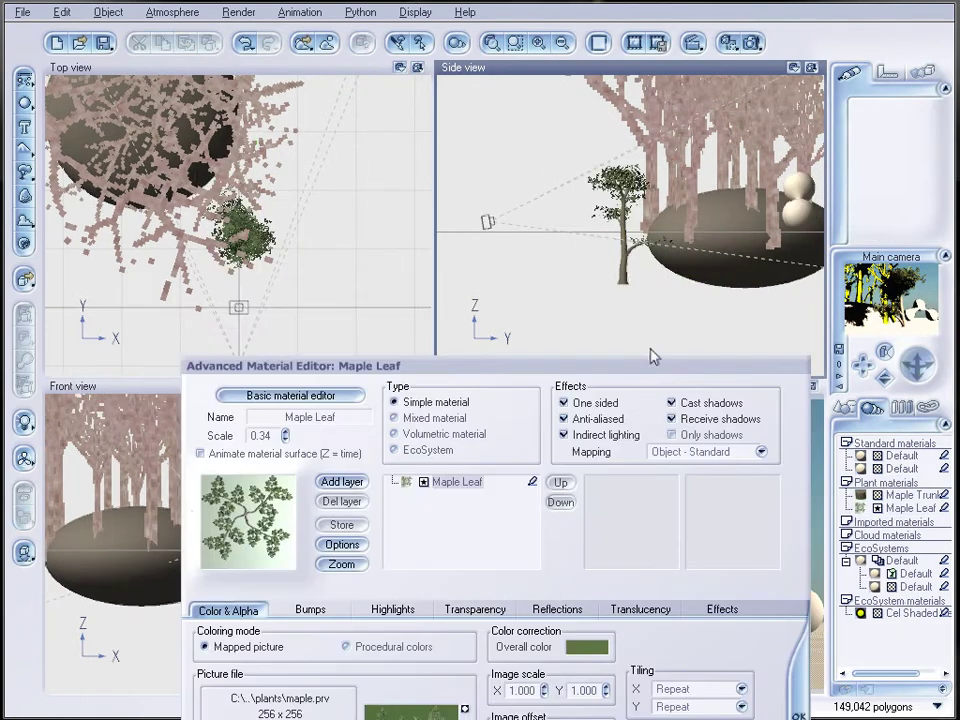
pyautogui.moveTo(651, 360); pyautogui.dragTo(646, 124)
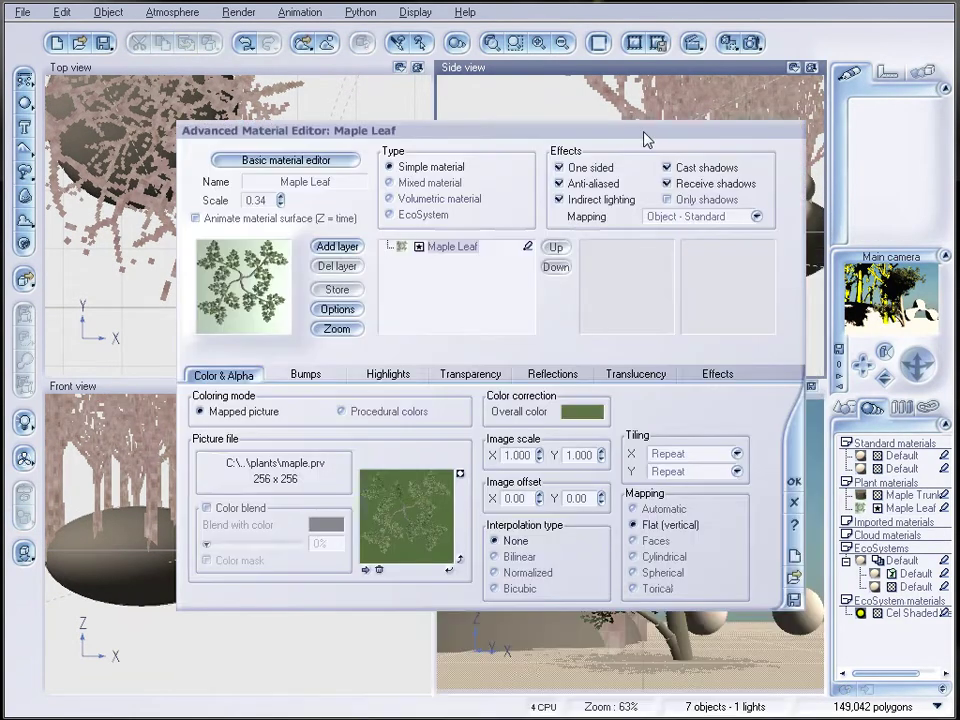
pyautogui.click(386, 518)
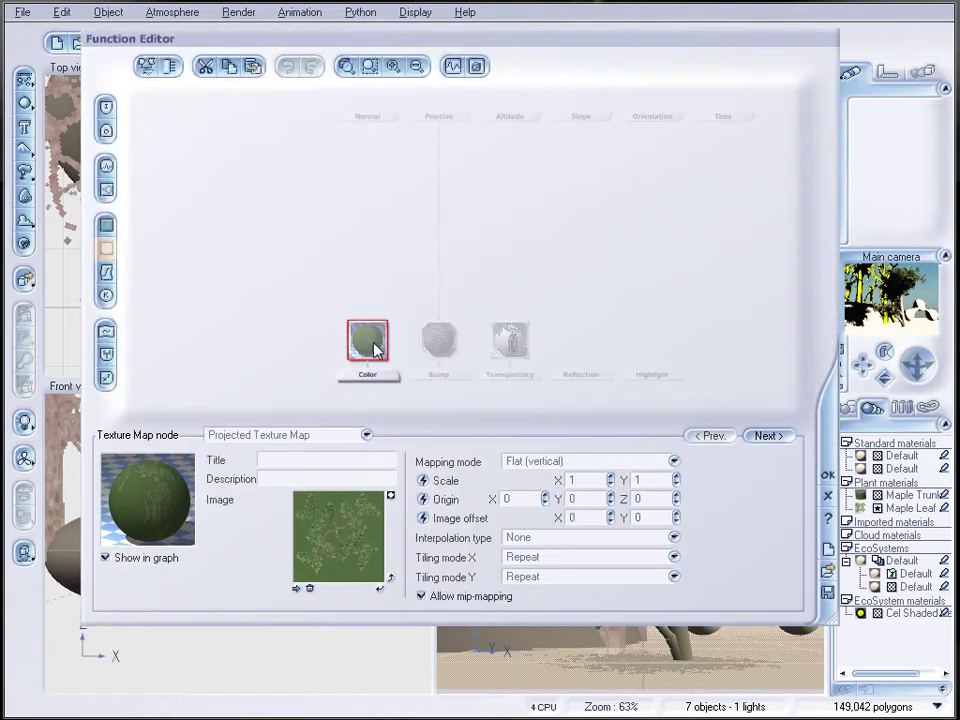
pyautogui.moveTo(375, 349); pyautogui.dragTo(304, 277)
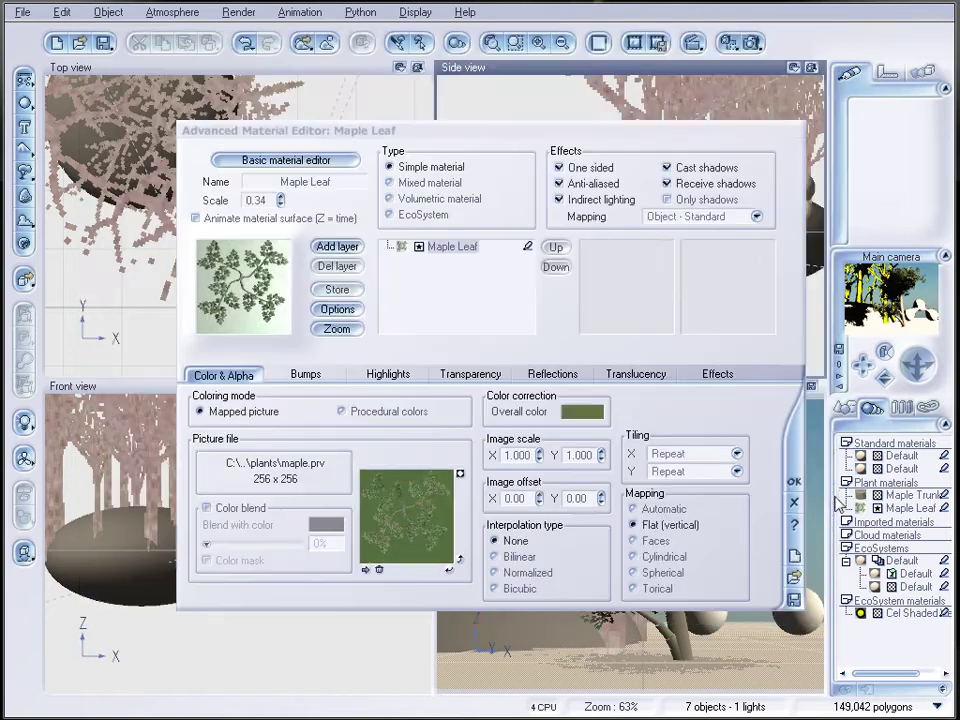
pyautogui.press('Return')
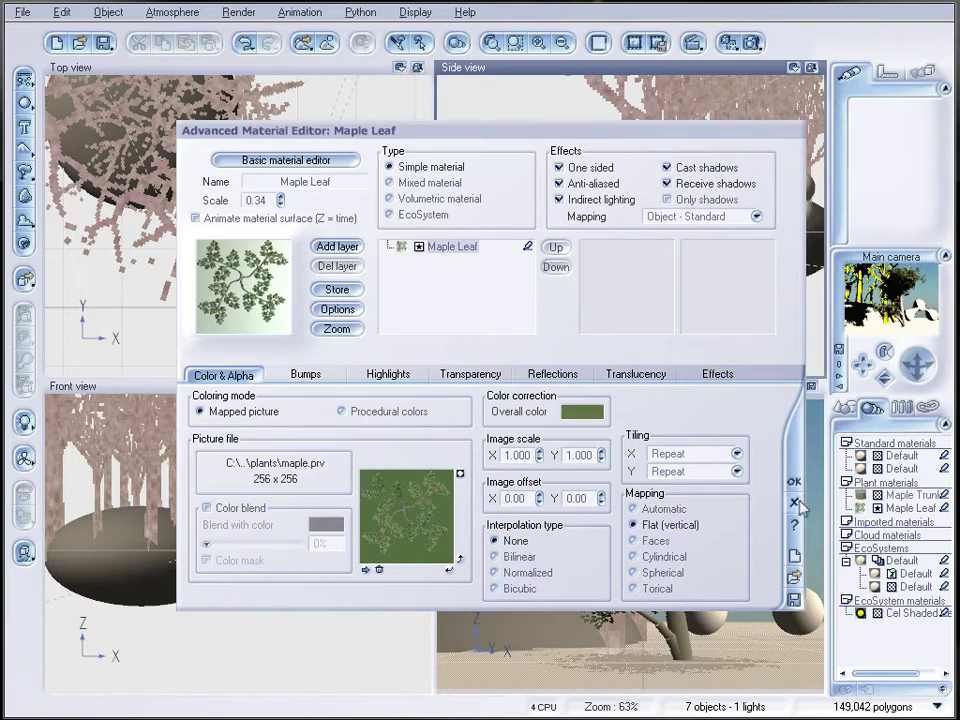
# Blend the Maple Leaf picture with black at 100%, enable its color mask, and accept the material.
pyautogui.click(207, 508)
pyautogui.moveTo(207, 543); pyautogui.dragTo(298, 543)
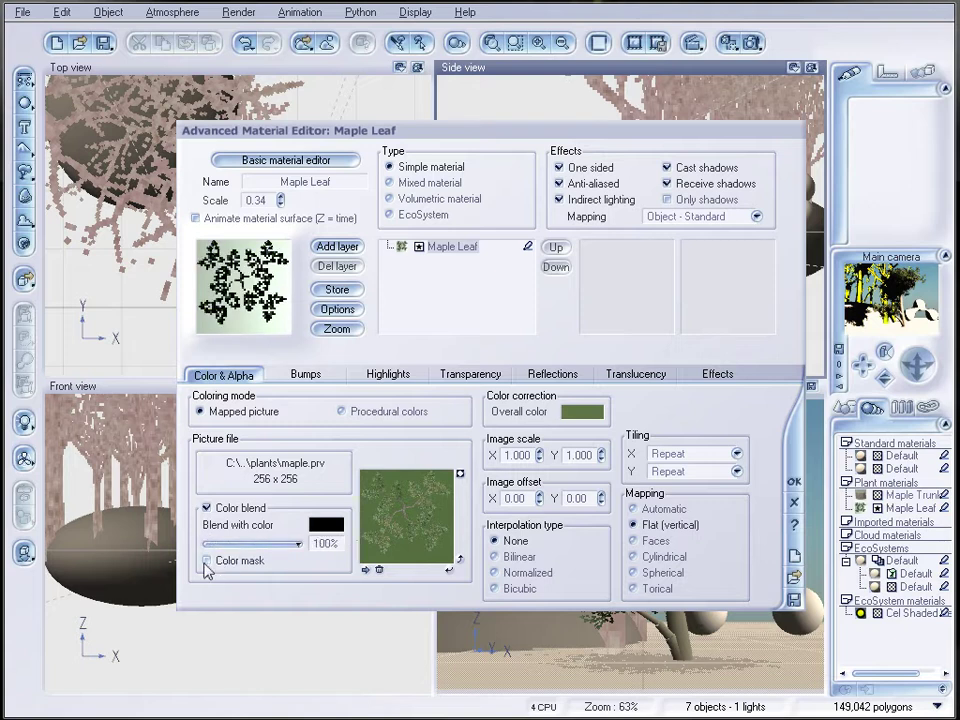
pyautogui.click(207, 562)
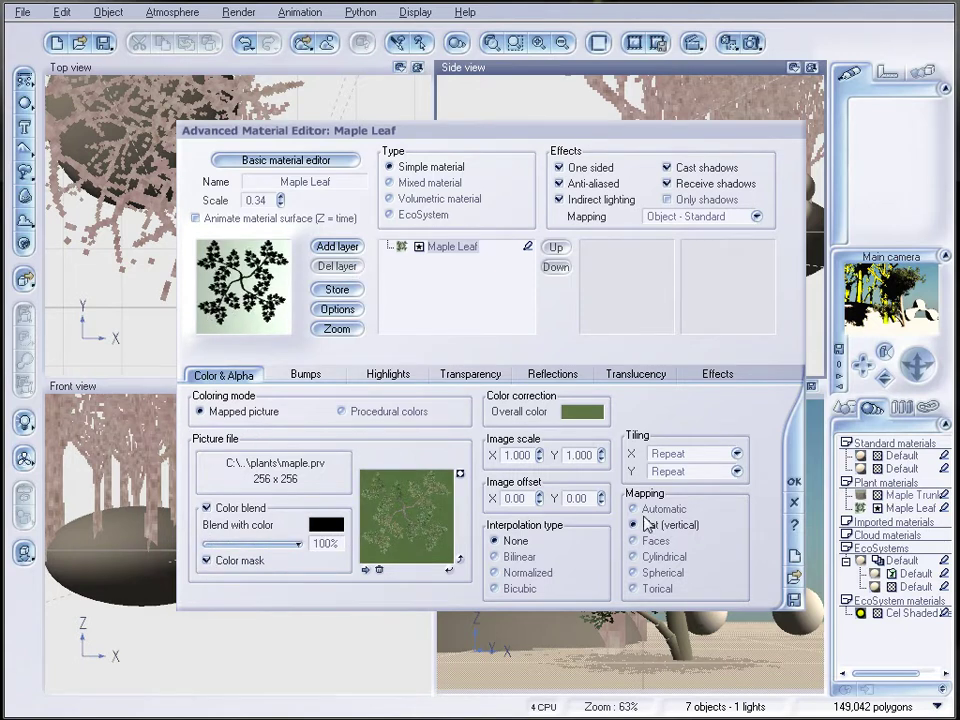
pyautogui.click(795, 484)
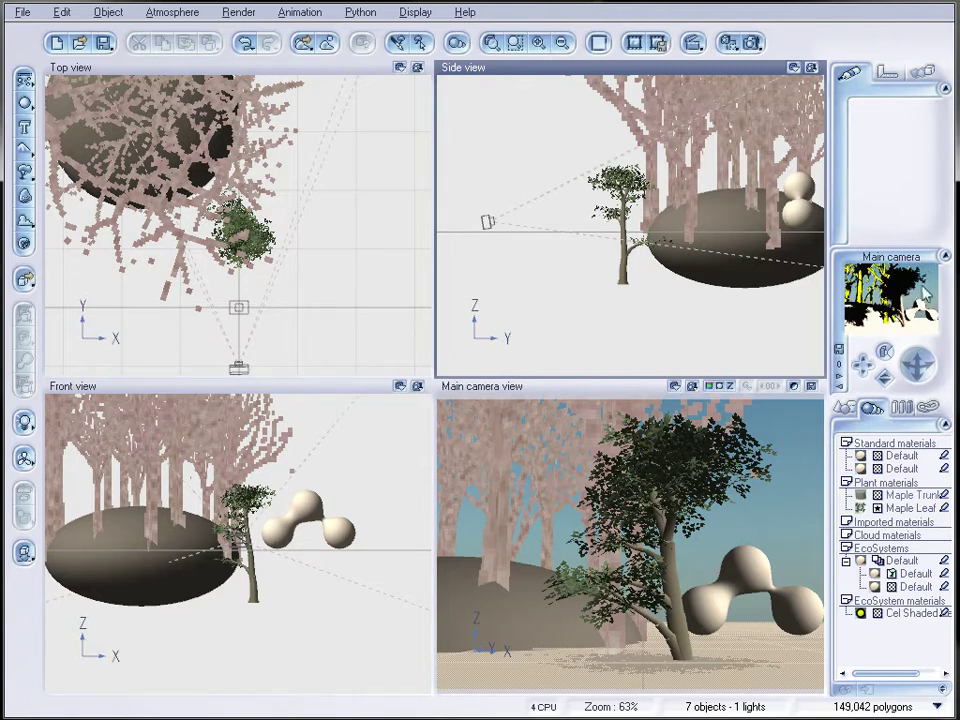
# Reopen the Maple Leaf material to review its settings, accept it, and delete the maple tree from the scene.
pyautogui.doubleClick(862, 508)
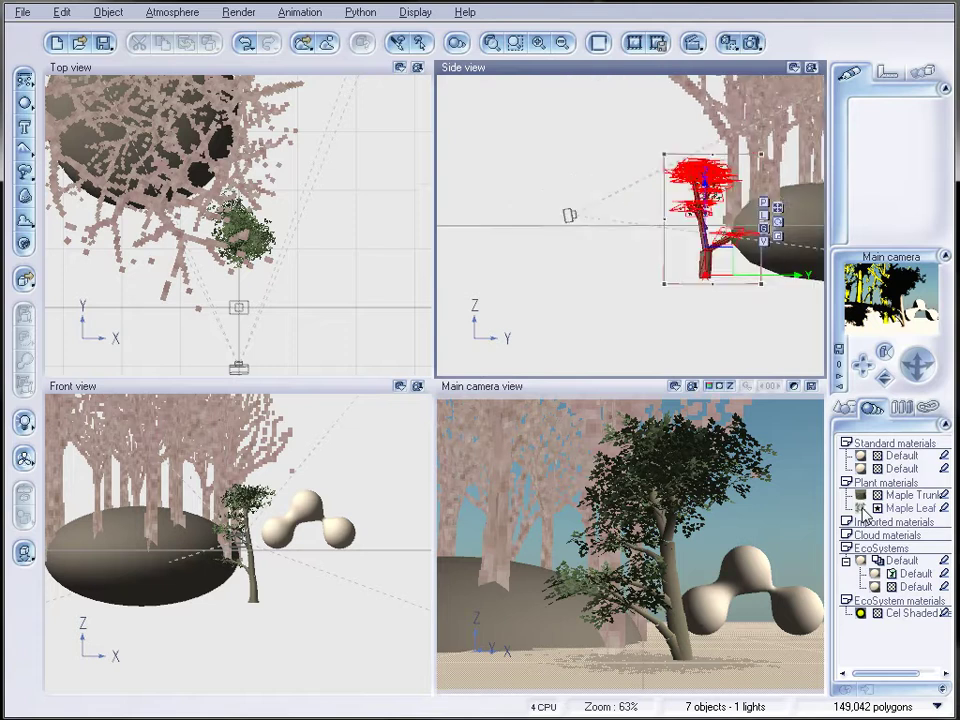
pyautogui.moveTo(541, 378); pyautogui.dragTo(480, 175)
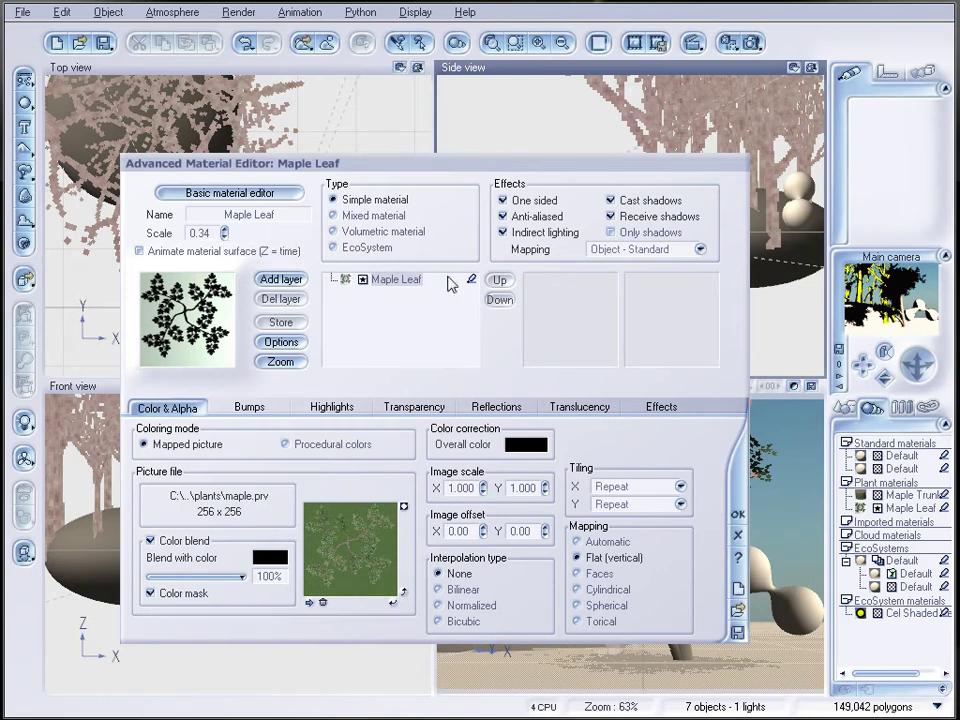
pyautogui.click(737, 514)
pyautogui.click(262, 248)
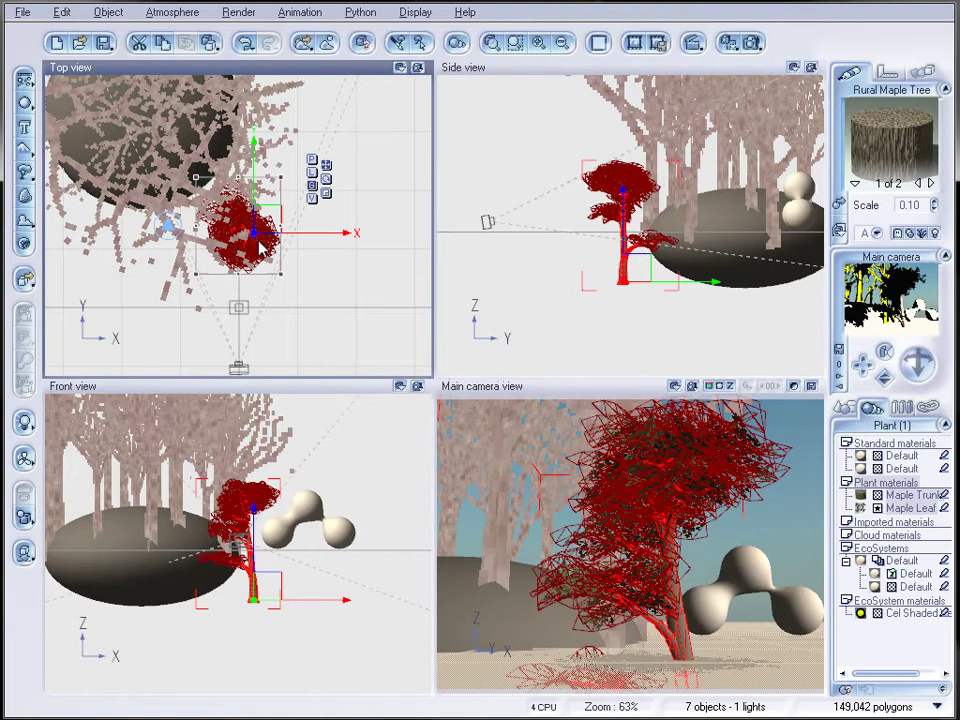
pyautogui.press('Delete')
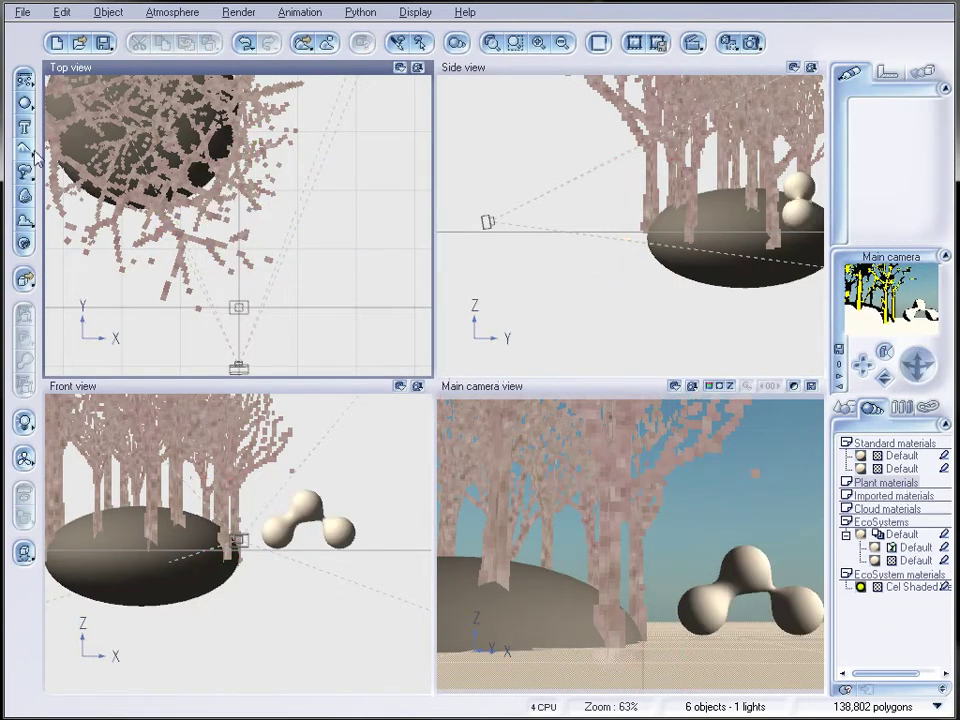
# Add a Tall Pine Tree, lower it below ground level, and shift it so its crown fills the camera view.
pyautogui.rightClick(25, 170)
pyautogui.click(566, 400)
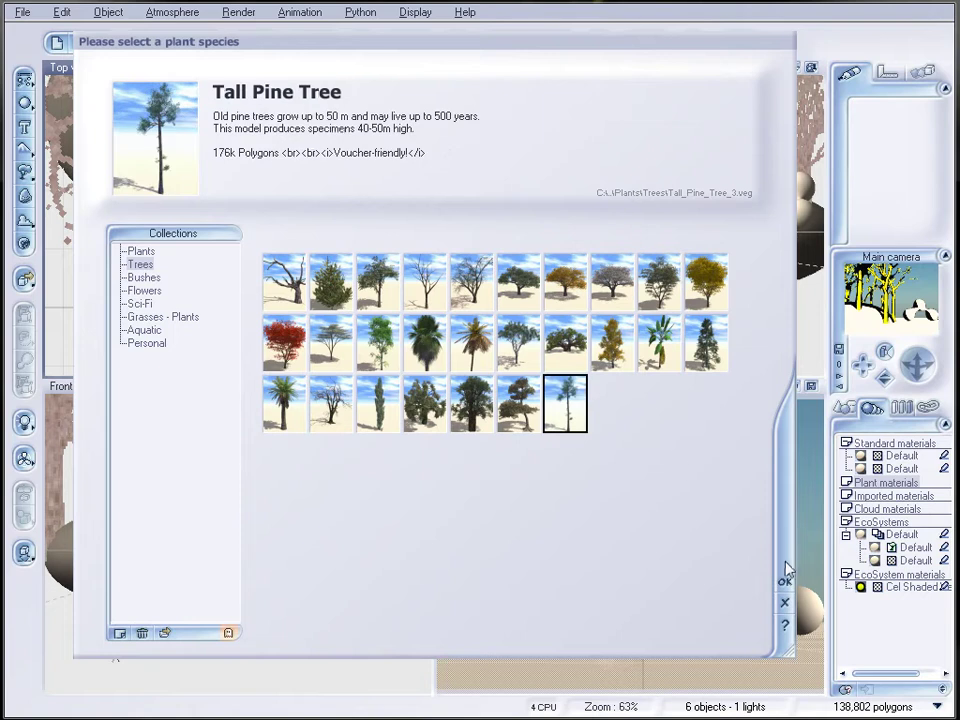
pyautogui.click(785, 584)
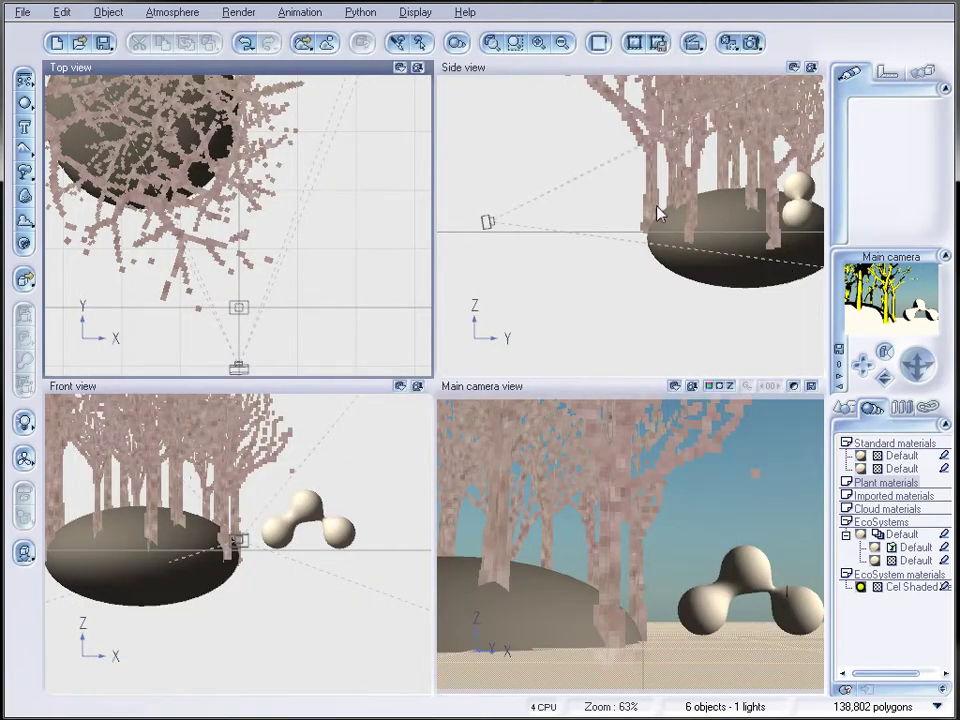
pyautogui.click(633, 275)
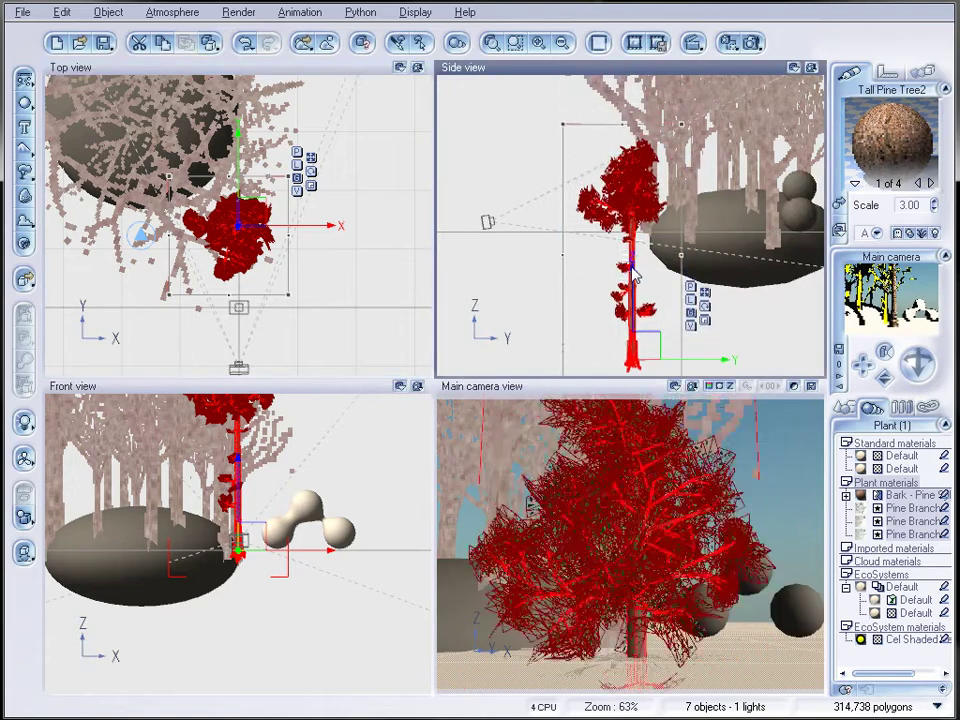
pyautogui.moveTo(633, 275); pyautogui.dragTo(633, 335)
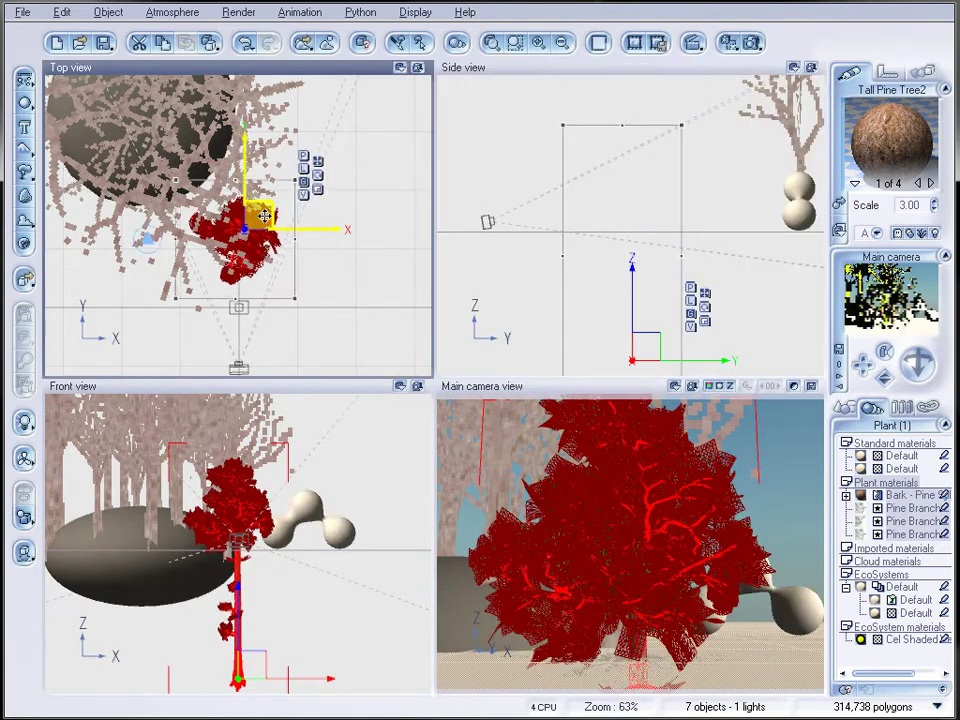
pyautogui.moveTo(263, 215); pyautogui.dragTo(264, 221)
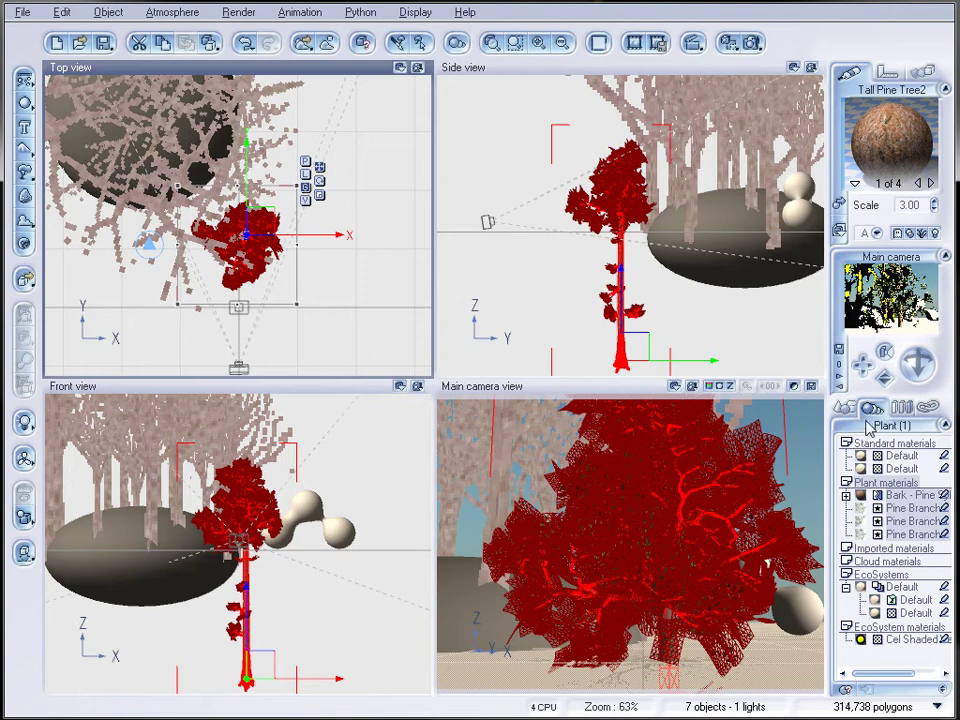
# Enable a black color blend at 100% on the pine's first Pine Branch 2 material and accept it.
pyautogui.doubleClick(864, 519)
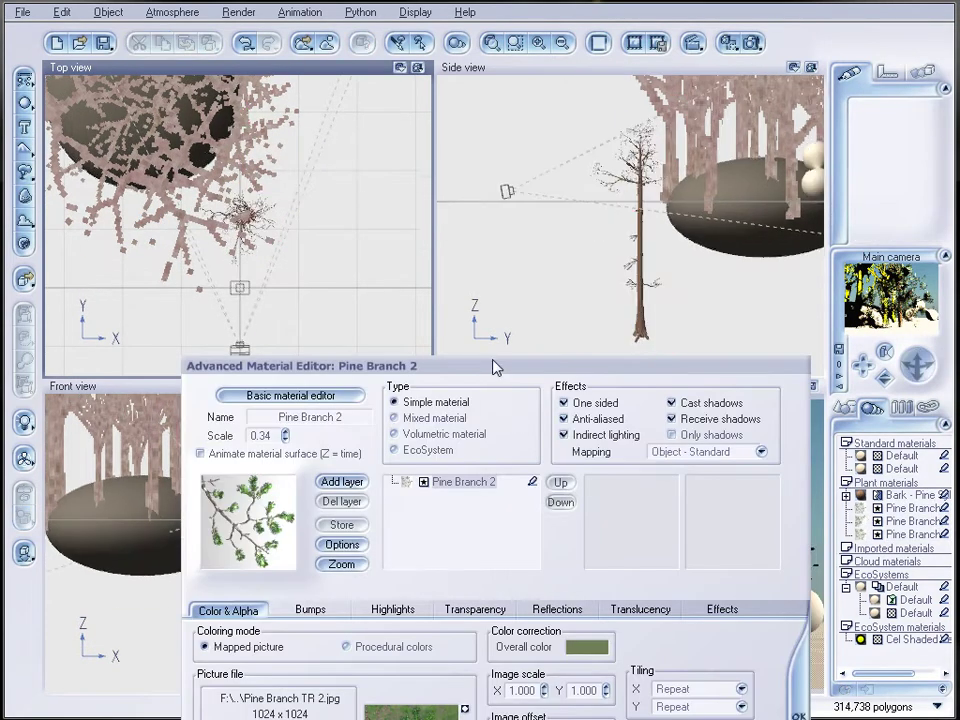
pyautogui.moveTo(493, 368); pyautogui.dragTo(490, 93)
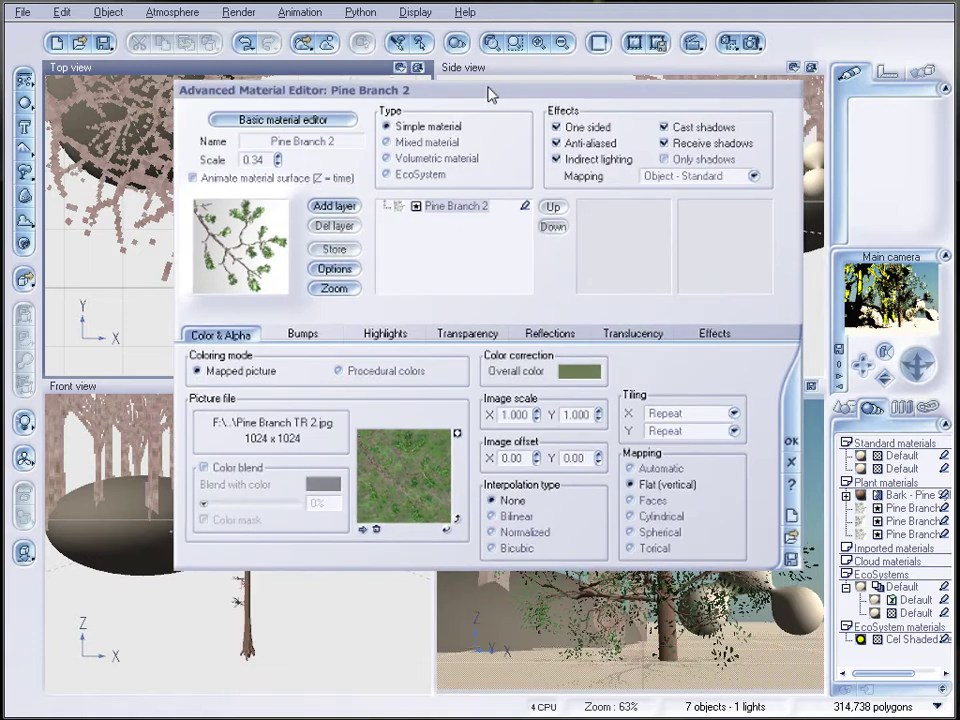
pyautogui.click(224, 466)
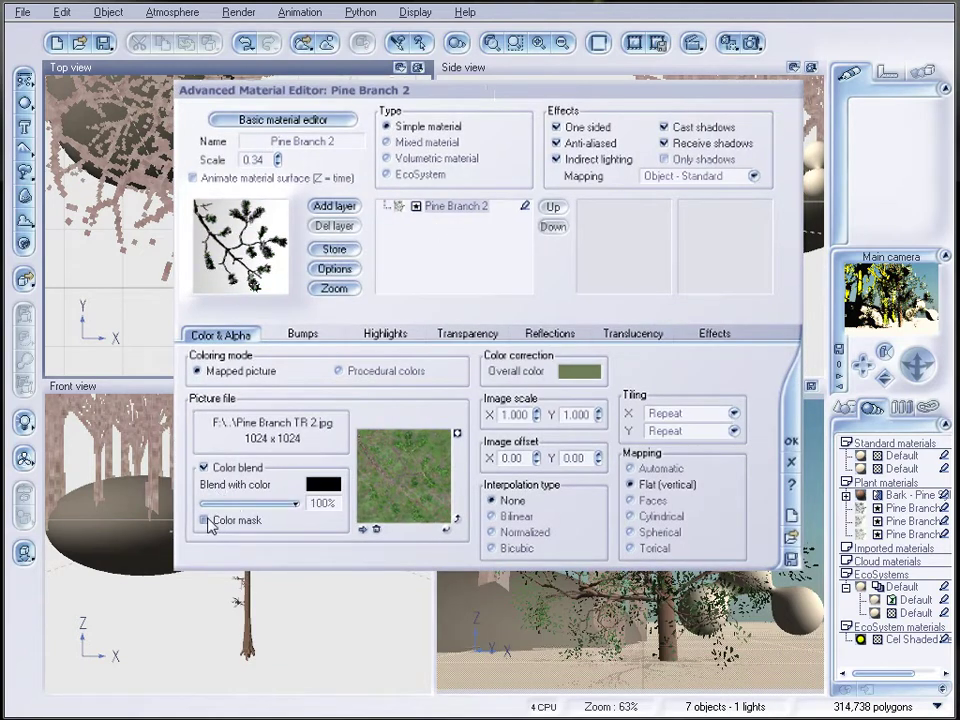
pyautogui.click(791, 441)
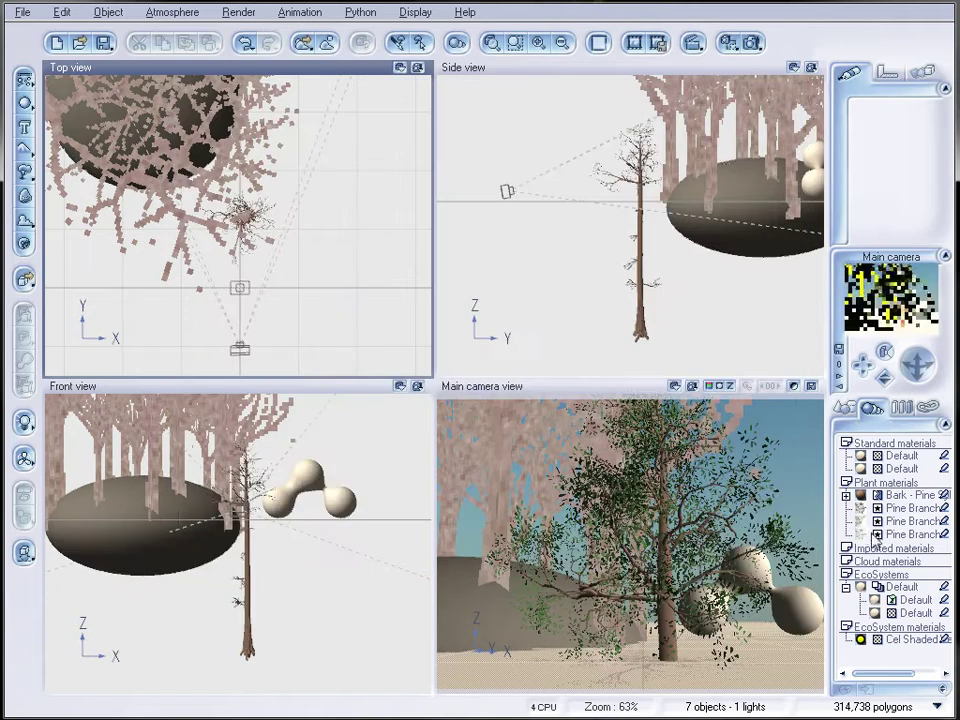
# Blend the Pine Branch 1 material's picture with white at 100%, enable its color mask, and accept the material.
pyautogui.doubleClick(876, 534)
pyautogui.moveTo(378, 366); pyautogui.dragTo(370, 163)
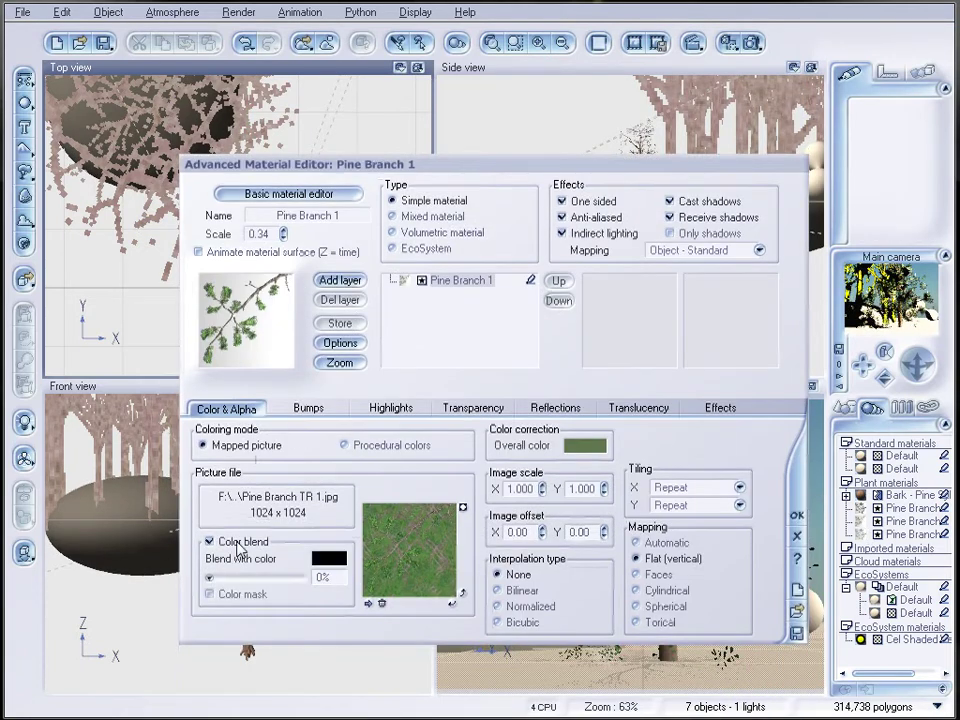
pyautogui.rightClick(329, 558)
pyautogui.click(345, 565)
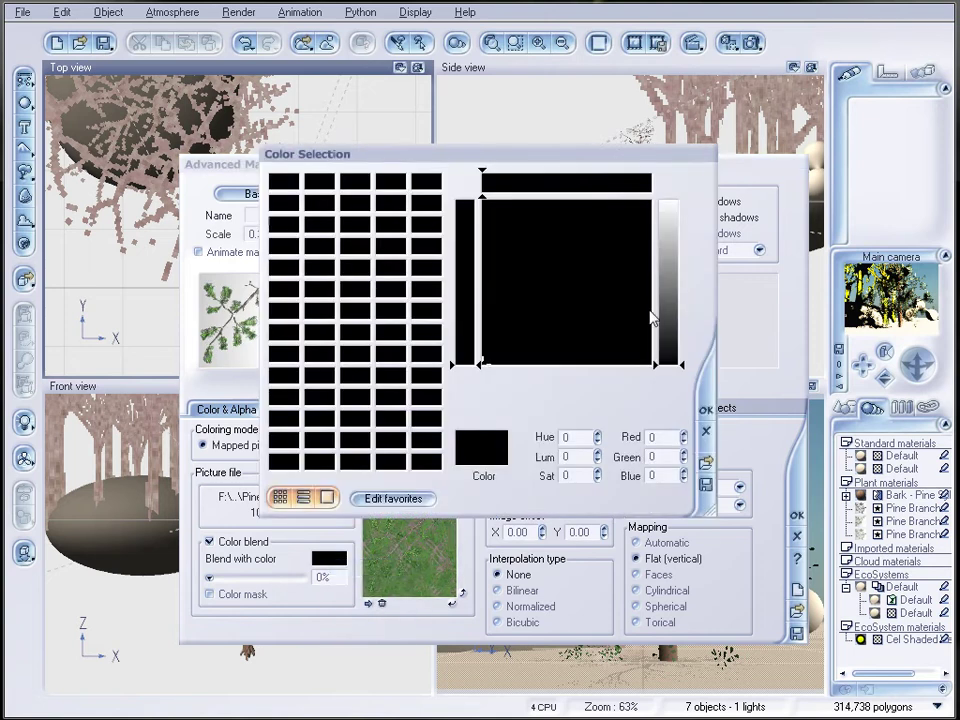
pyautogui.moveTo(671, 290); pyautogui.dragTo(671, 184)
pyautogui.click(704, 413)
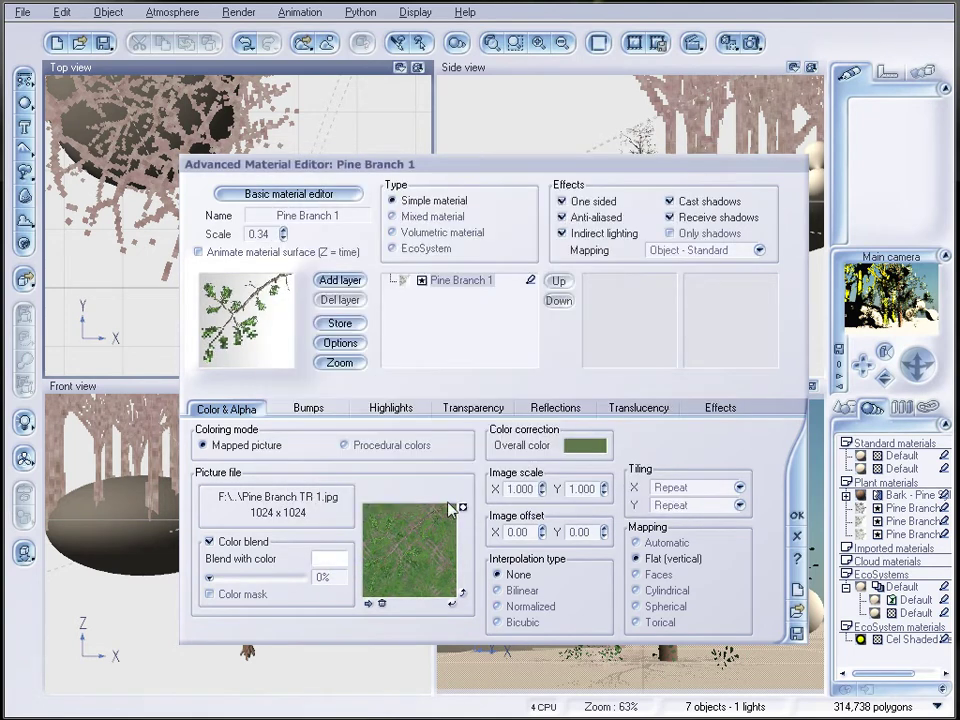
pyautogui.moveTo(209, 578); pyautogui.dragTo(300, 578)
pyautogui.click(208, 594)
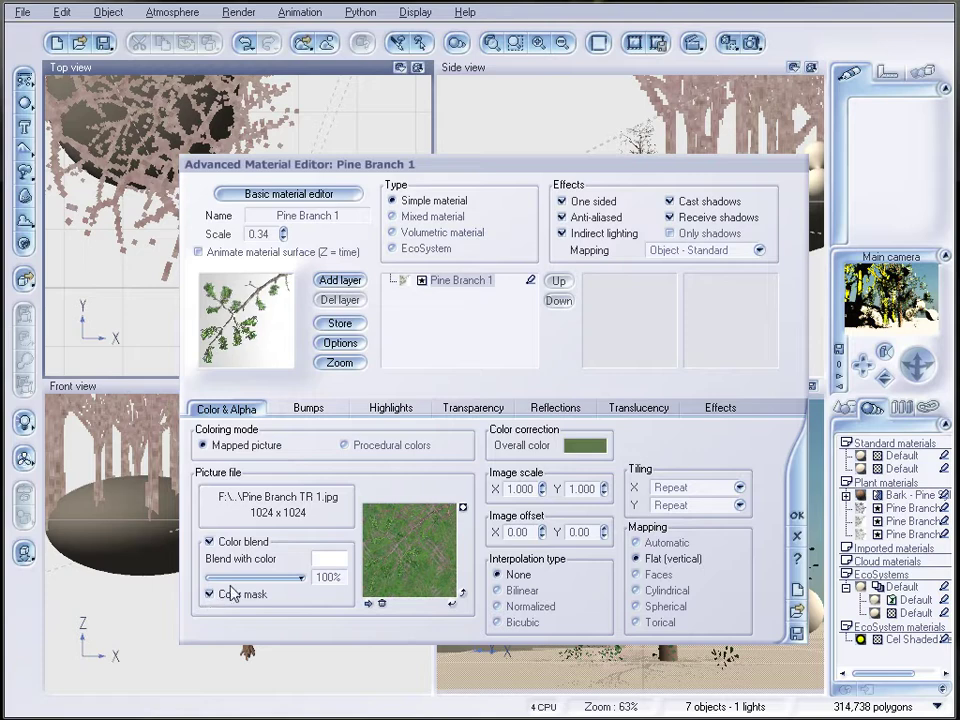
pyautogui.click(797, 515)
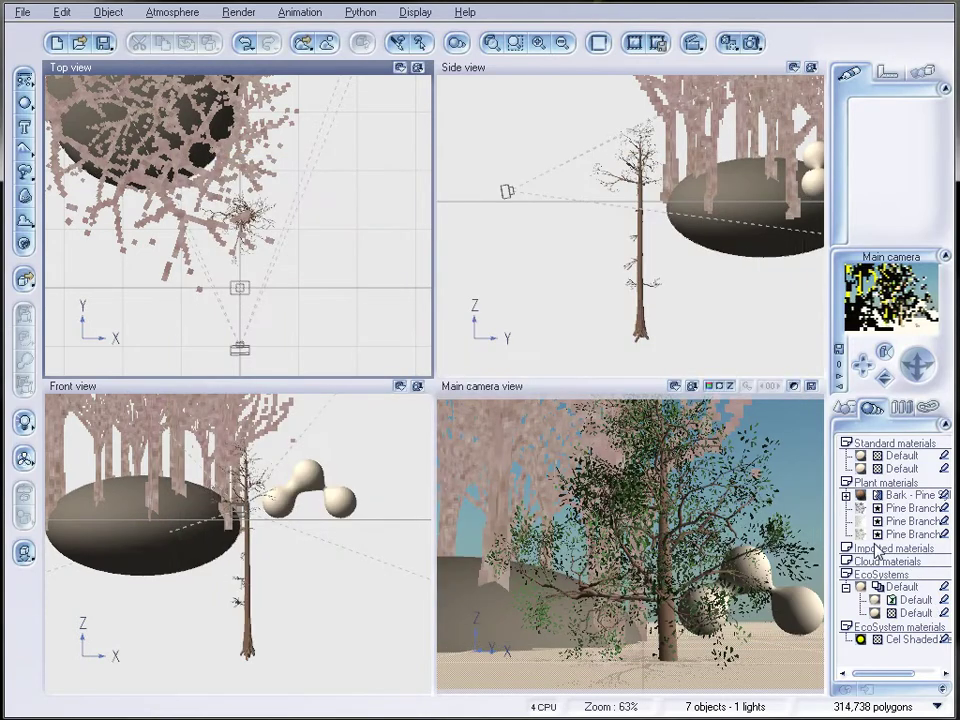
# Blend the picture of the last Pine Branch 2 material in the list with black at 100%, enable its color mask, and accept it.
pyautogui.doubleClick(861, 535)
pyautogui.moveTo(512, 376); pyautogui.dragTo(500, 129)
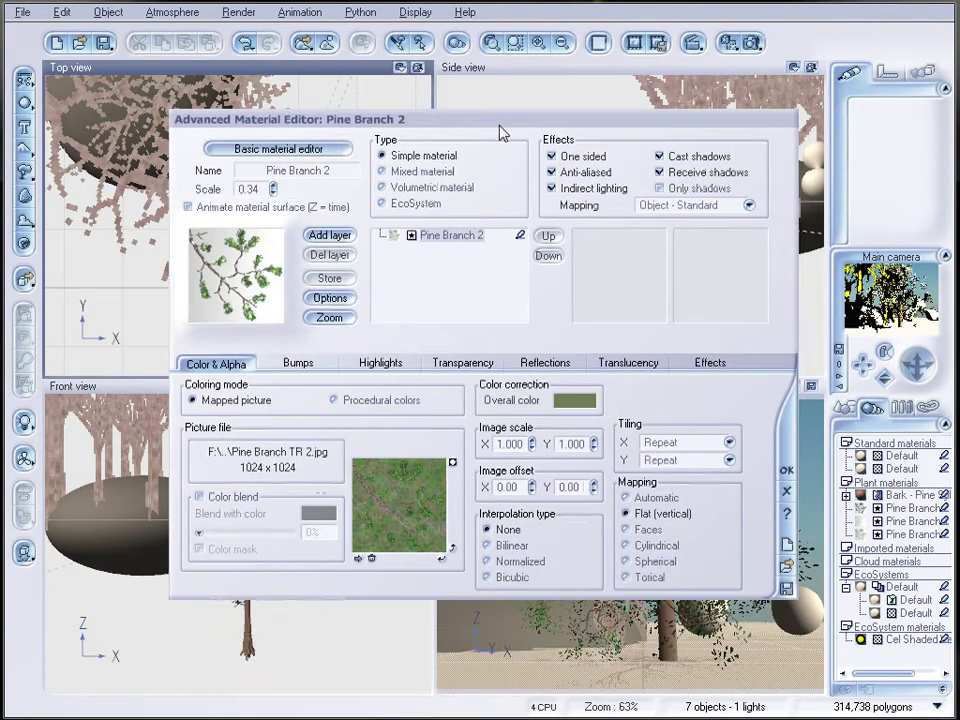
pyautogui.click(200, 497)
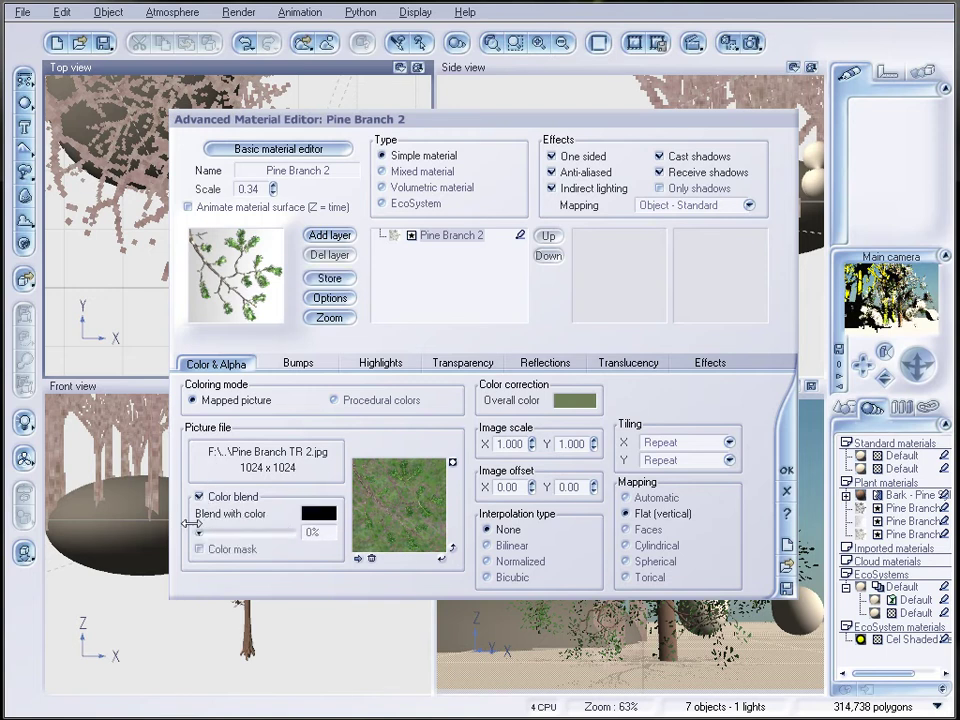
pyautogui.moveTo(199, 532); pyautogui.dragTo(300, 531)
pyautogui.click(200, 549)
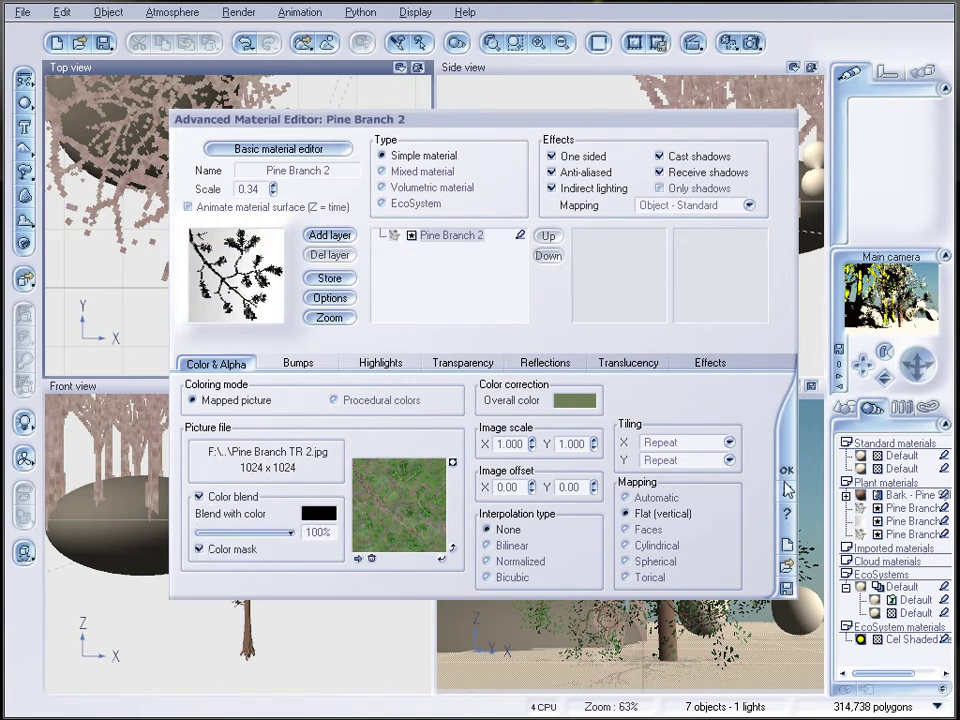
pyautogui.click(787, 470)
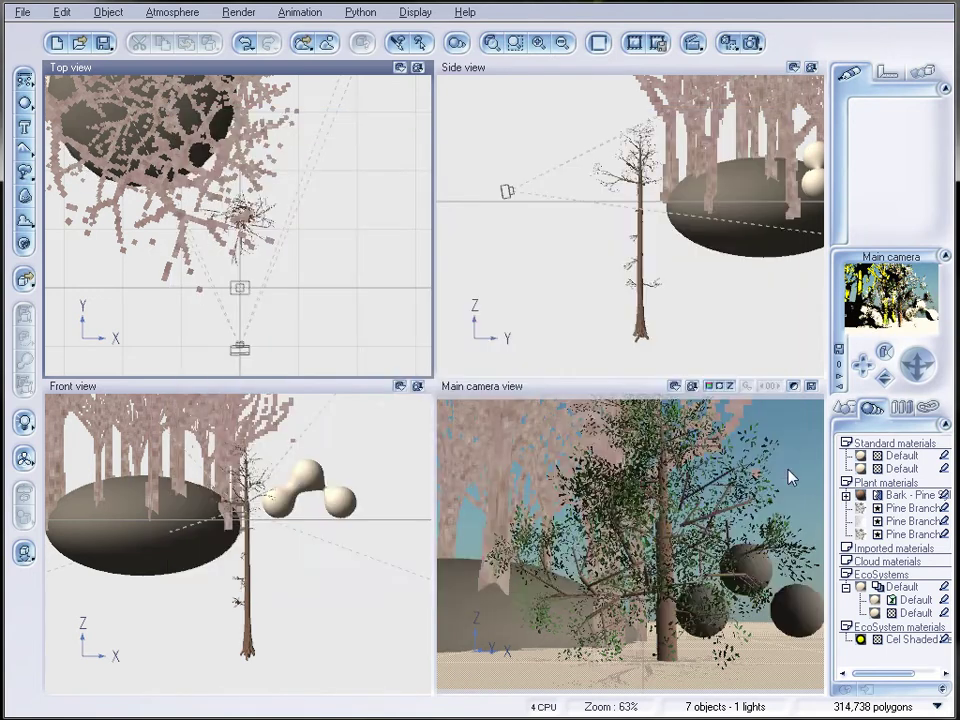
# Render the scene, accept the post-render settings, and delete the Tall Pine Tree object.
pyautogui.click(750, 42)
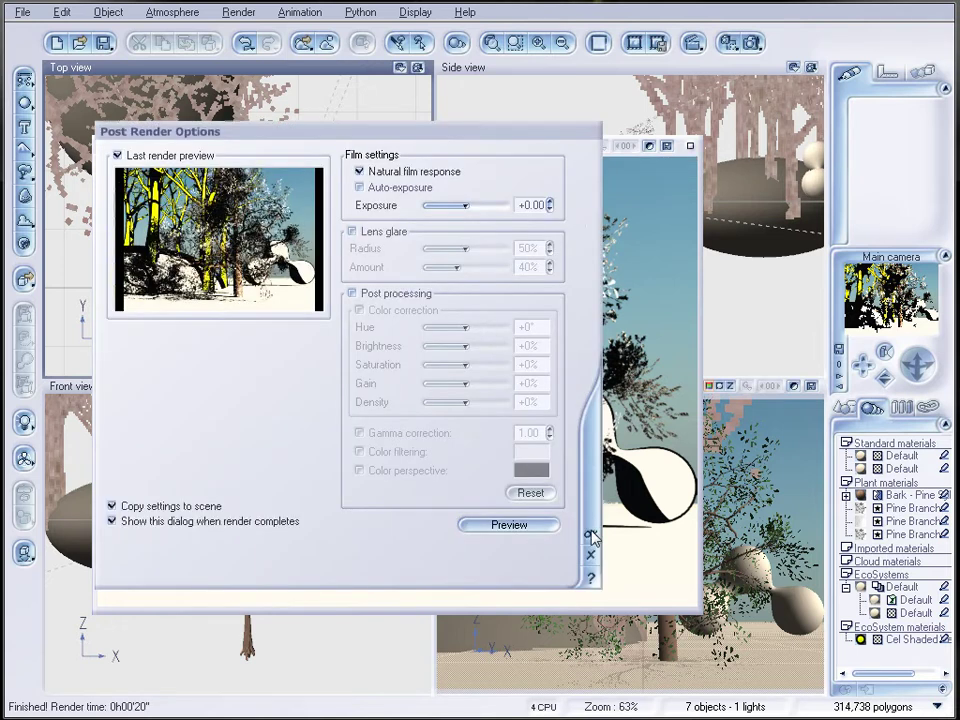
pyautogui.click(591, 537)
pyautogui.click(845, 410)
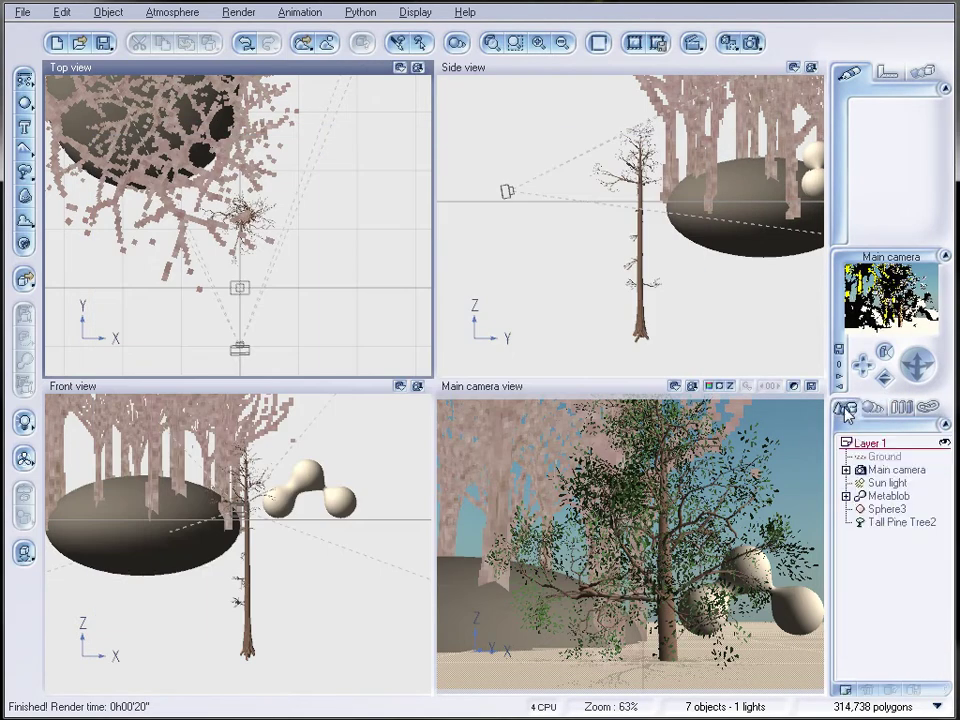
pyautogui.click(855, 522)
pyautogui.press('Delete')
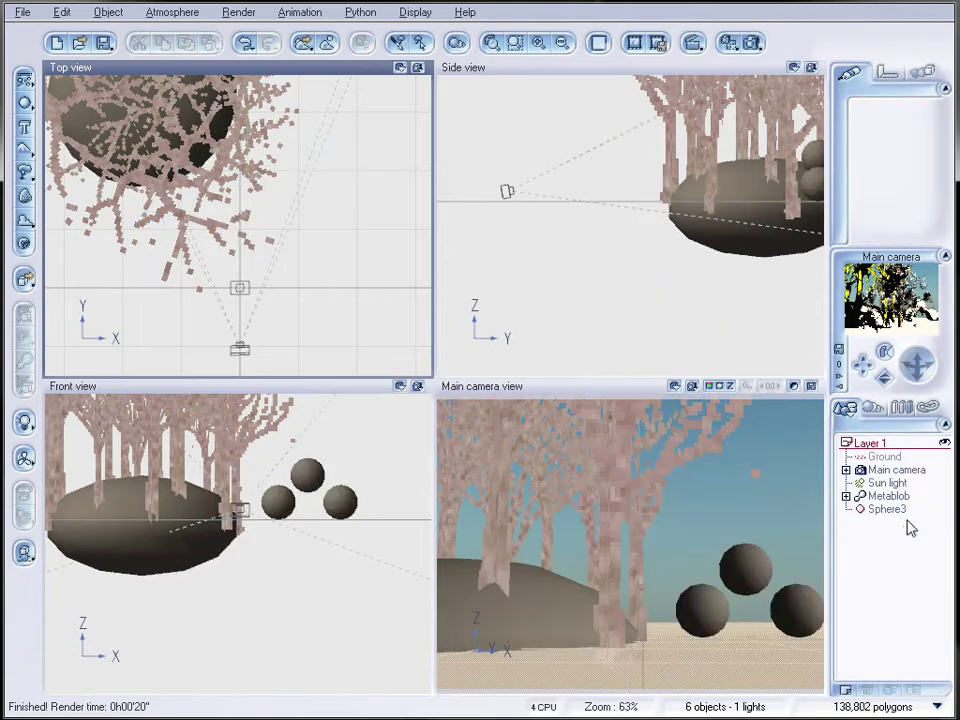
# Add a Rural Maple Tree, lower its base below ground level, and shift it so its crown fills the camera view.
pyautogui.click(24, 172)
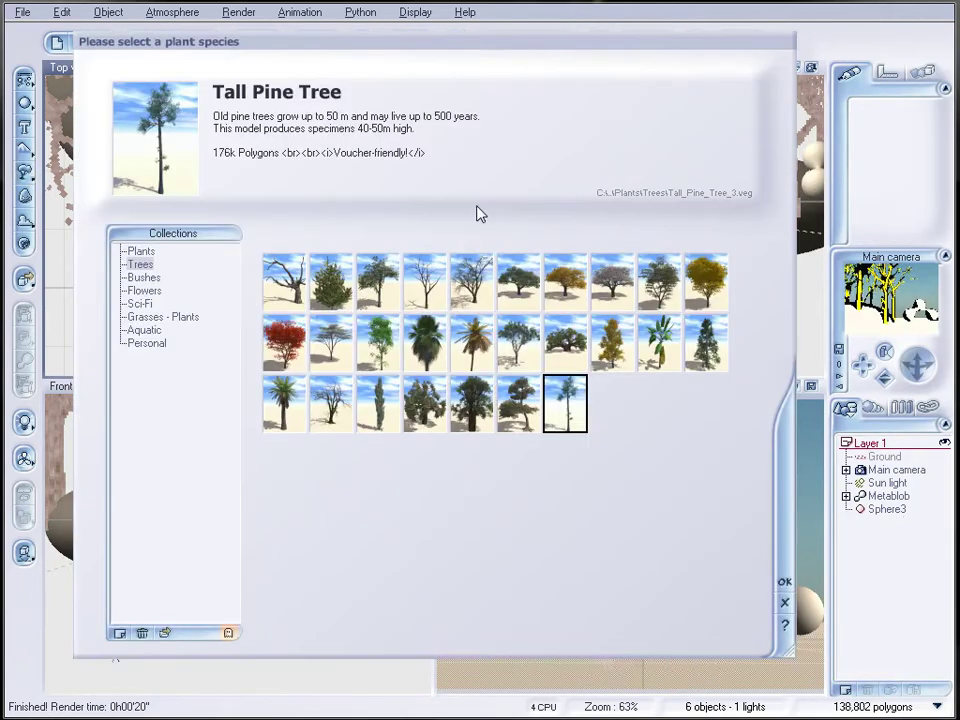
pyautogui.click(659, 278)
pyautogui.click(785, 585)
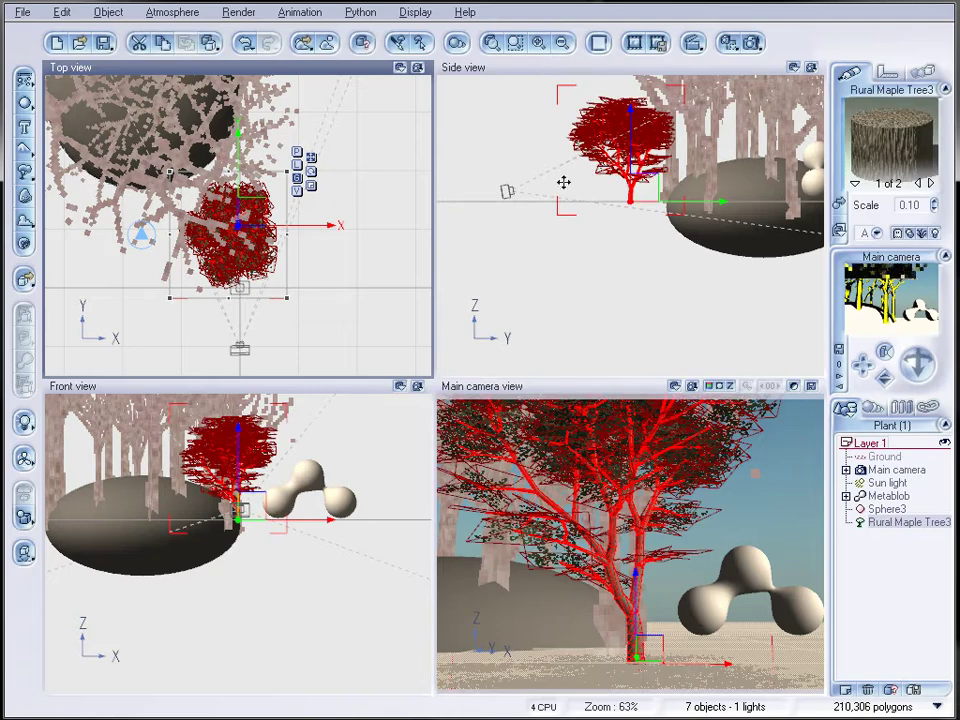
pyautogui.moveTo(622, 222); pyautogui.dragTo(635, 222)
pyautogui.moveTo(260, 208); pyautogui.dragTo(277, 208)
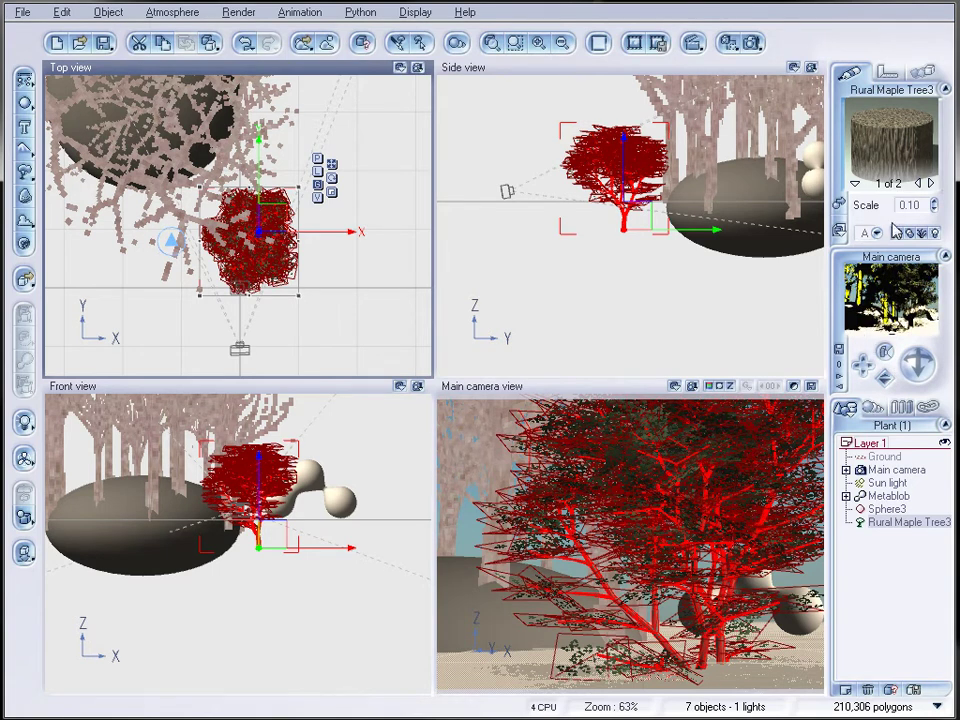
# Open the color function of the maple's Maple Leaf material and delete its Projected Texture Map node.
pyautogui.click(929, 185)
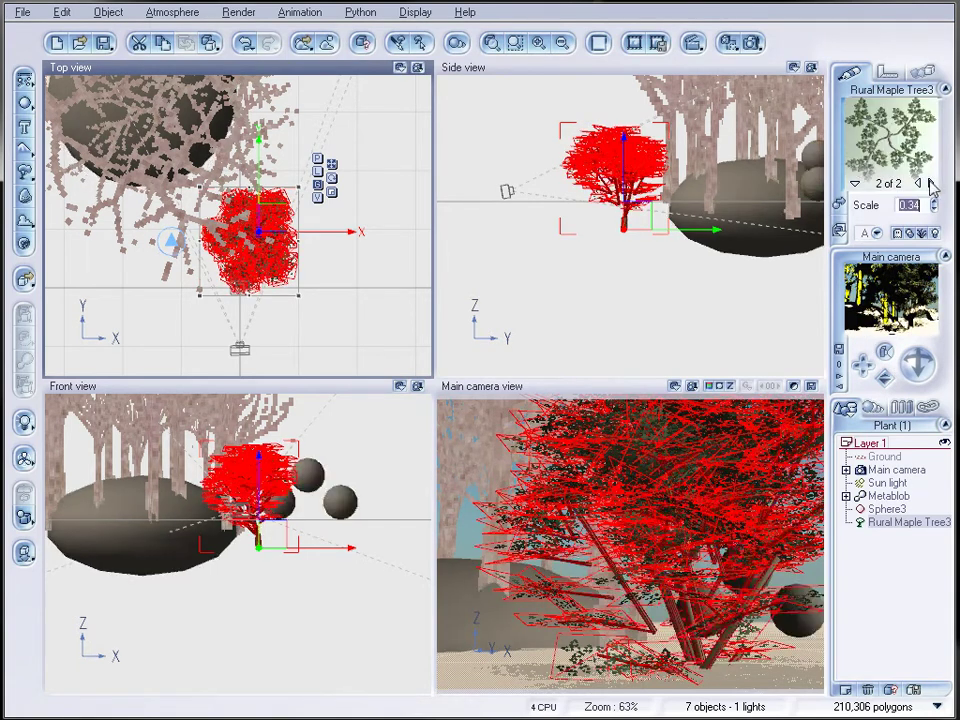
pyautogui.doubleClick(918, 127)
pyautogui.moveTo(546, 79); pyautogui.dragTo(524, 100)
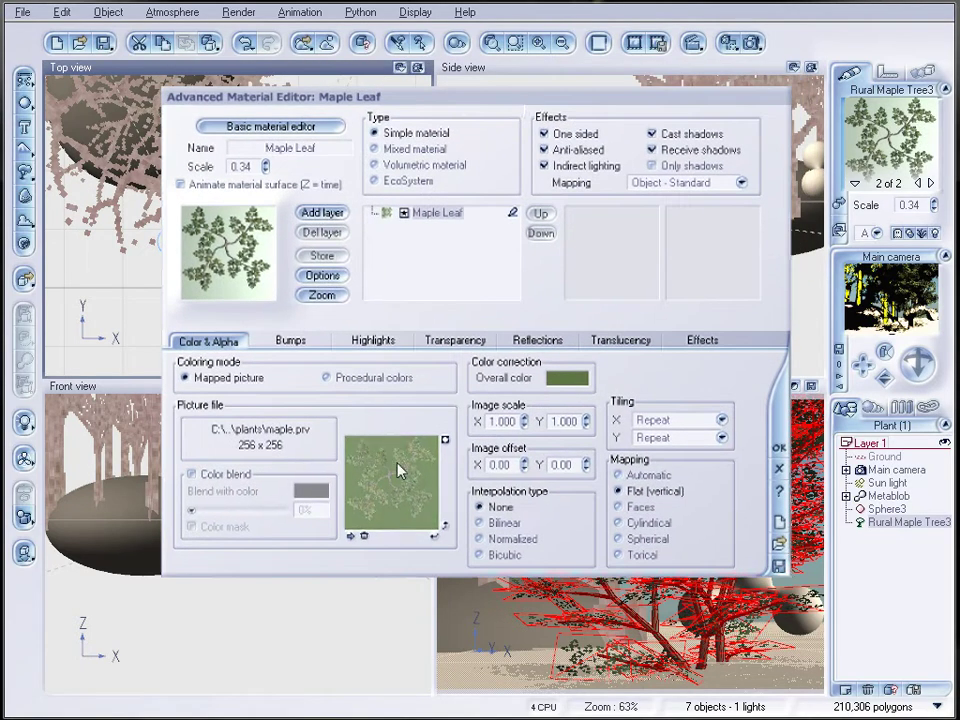
pyautogui.click(397, 482)
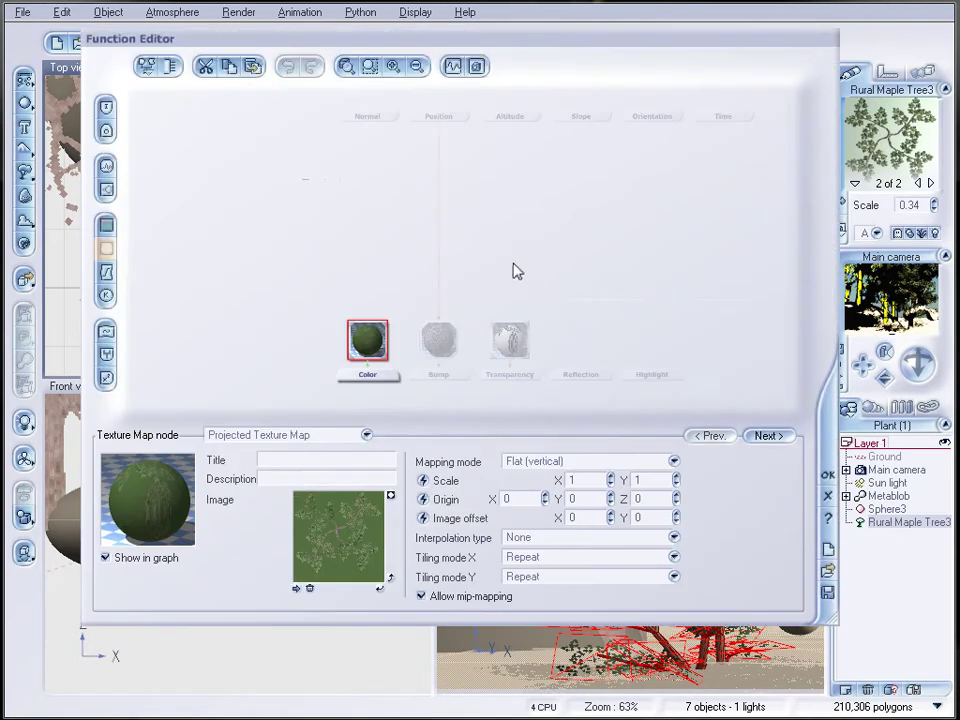
pyautogui.moveTo(374, 345); pyautogui.dragTo(345, 252)
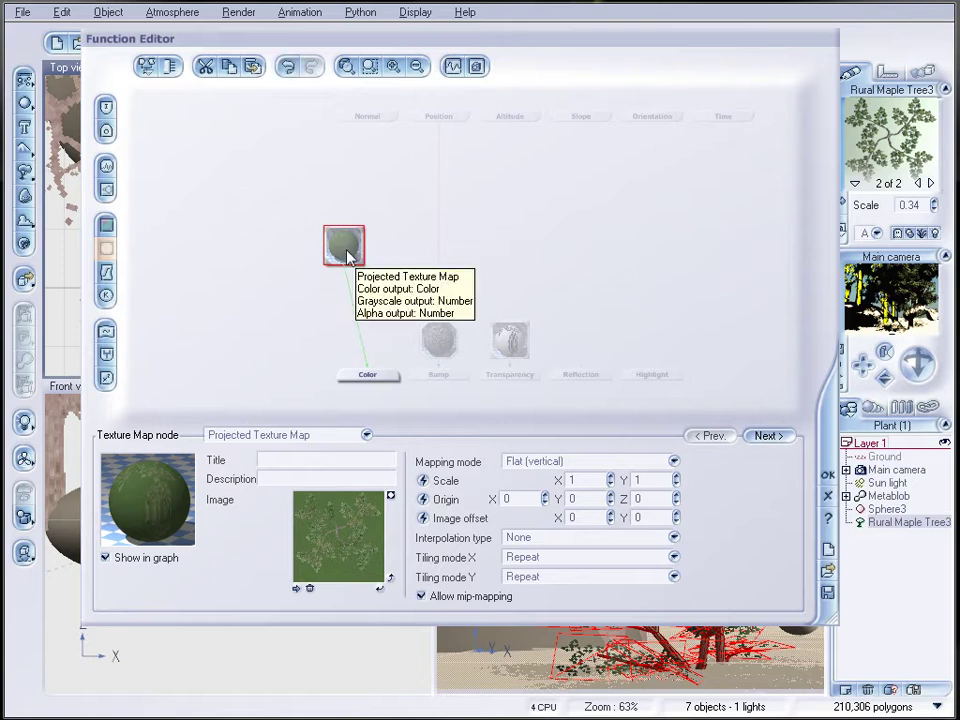
pyautogui.press('Delete')
# Duplicate the texture map node feeding Transparency, connect the copy to the Color output, and invert the copy's image.
pyautogui.moveTo(508, 337); pyautogui.dragTo(533, 248)
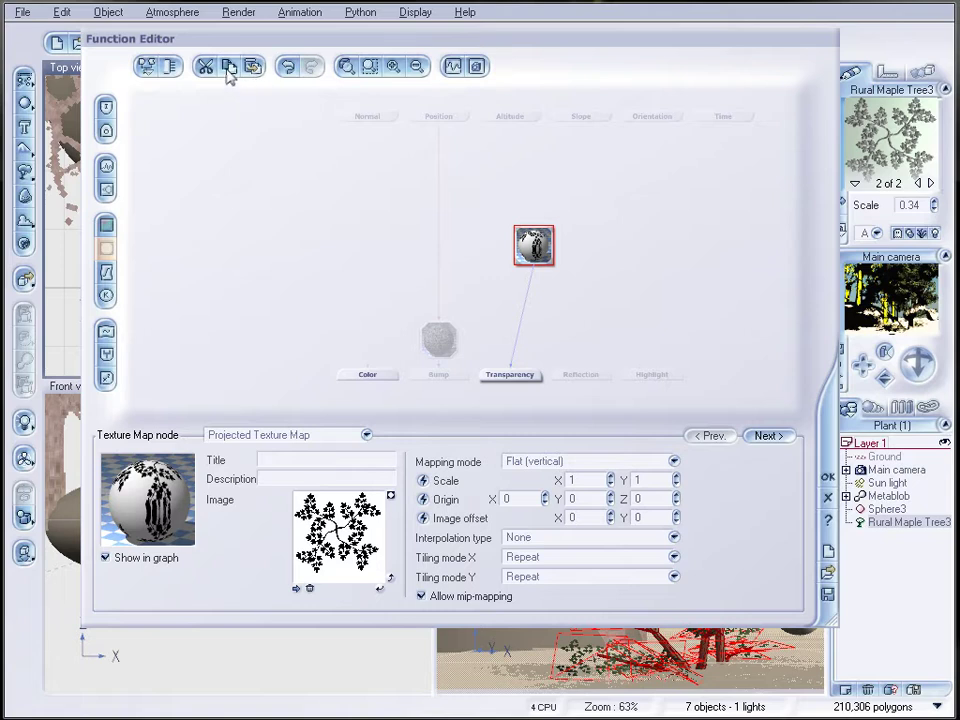
pyautogui.moveTo(312, 203); pyautogui.dragTo(330, 218)
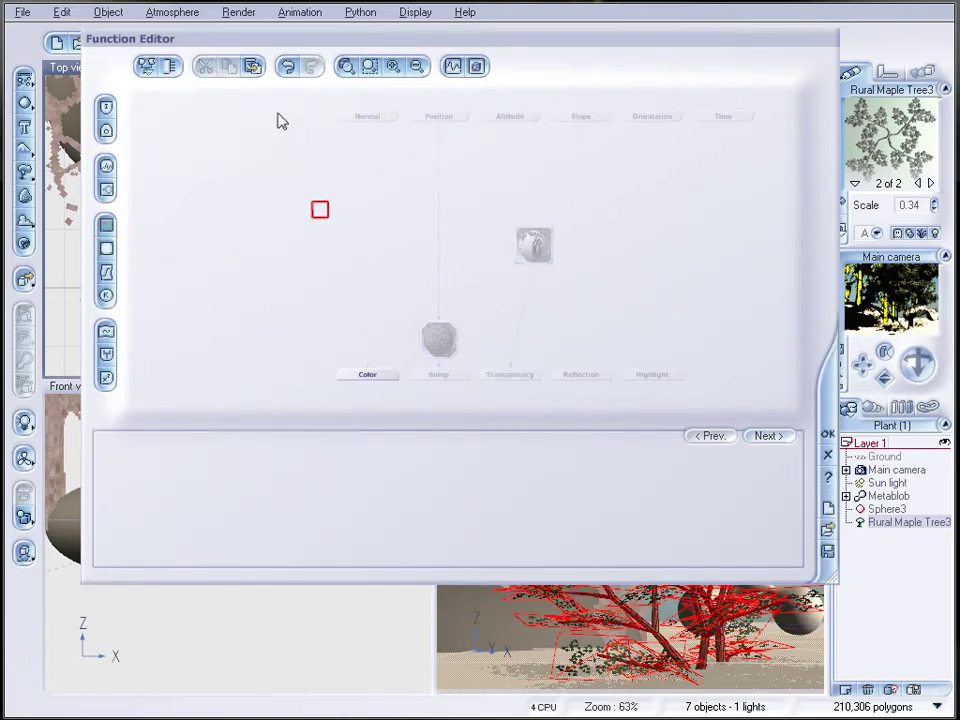
pyautogui.click(251, 68)
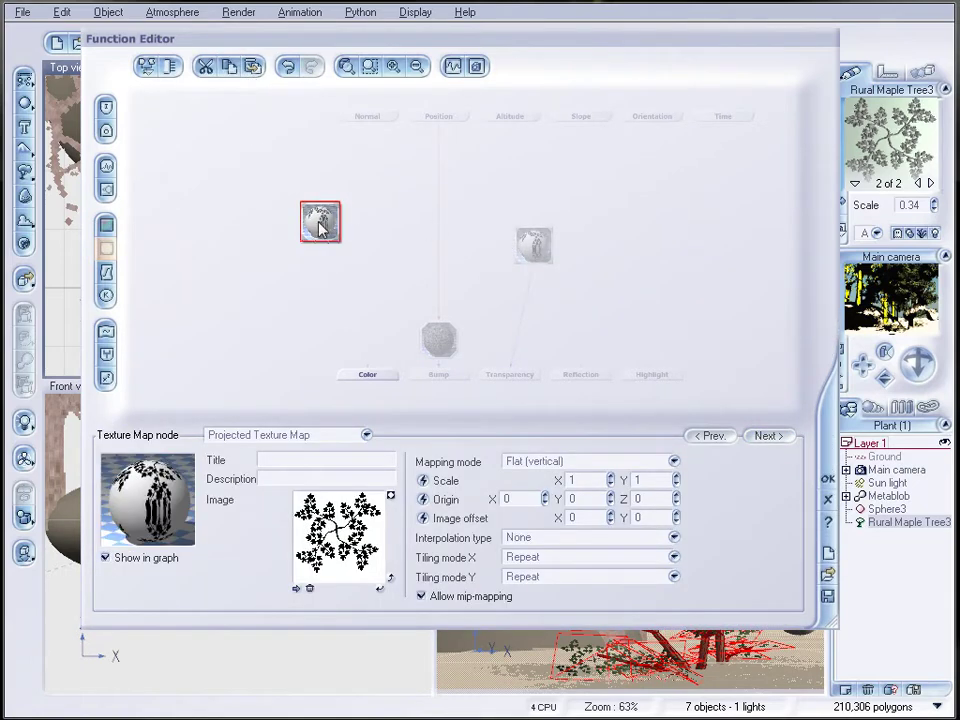
pyautogui.click(368, 374)
pyautogui.moveTo(368, 374); pyautogui.dragTo(339, 238)
pyautogui.click(366, 256)
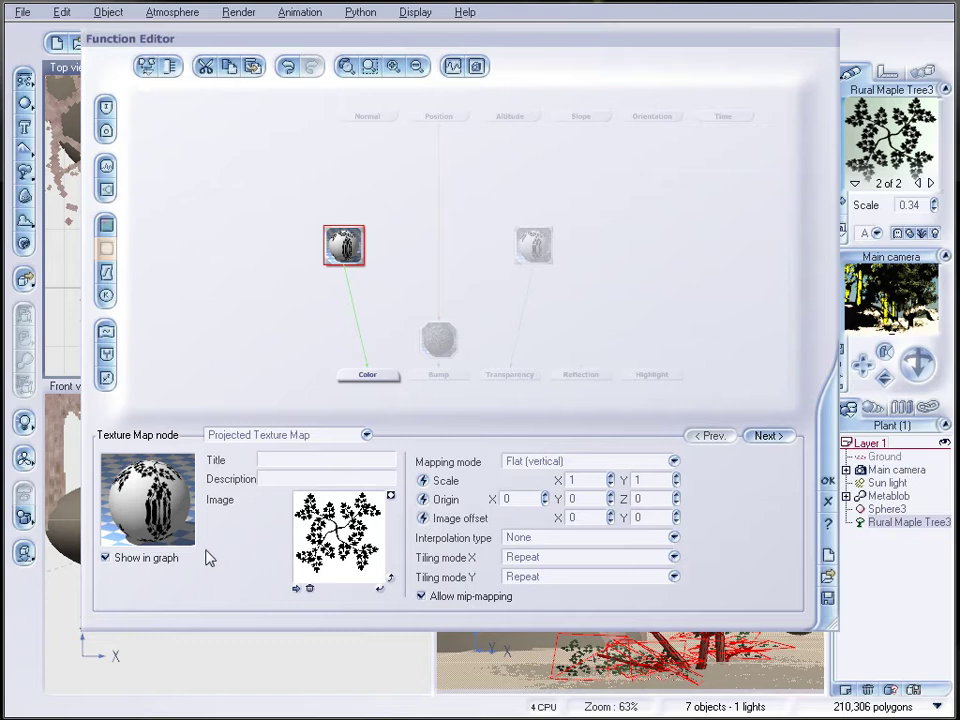
pyautogui.click(390, 496)
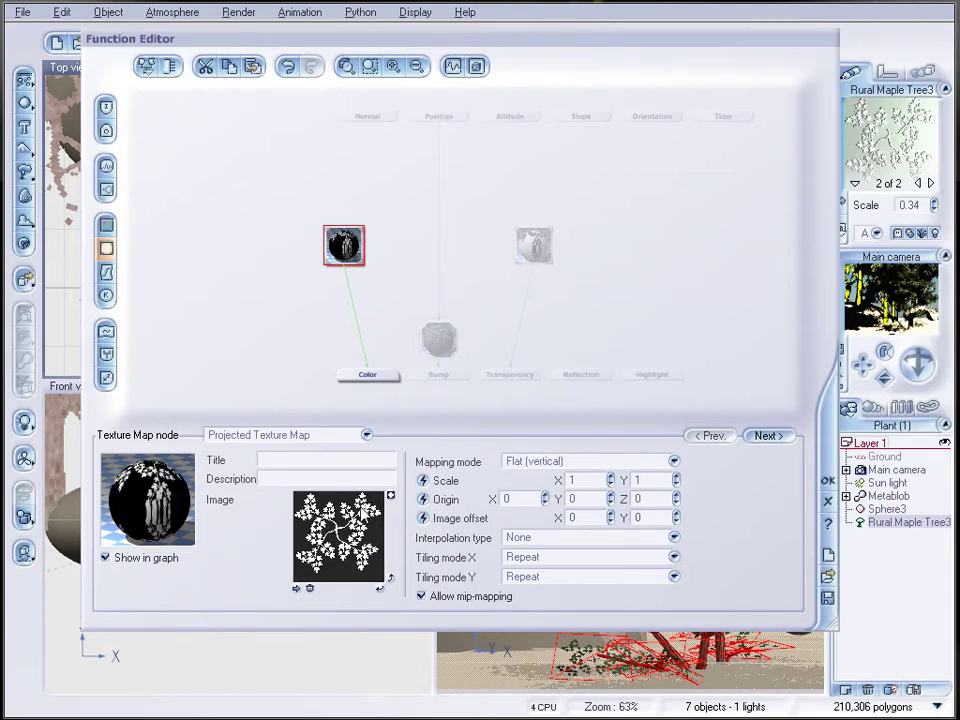
# Set the Transparency texture map node's X and Y scale to 0.95.
pyautogui.click(517, 249)
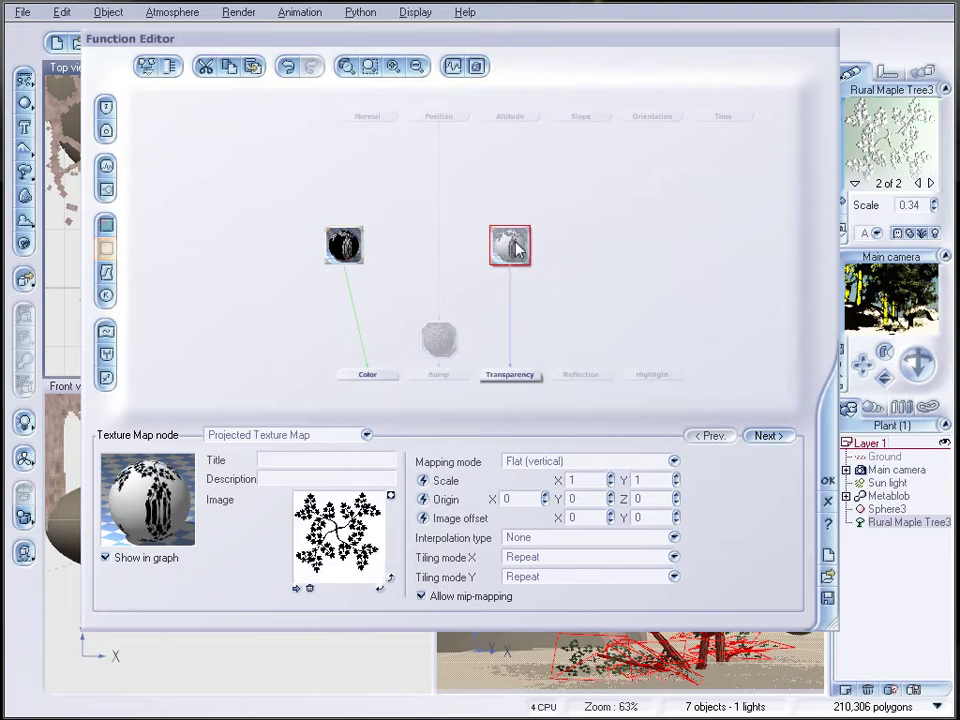
pyautogui.moveTo(336, 244); pyautogui.dragTo(338, 221)
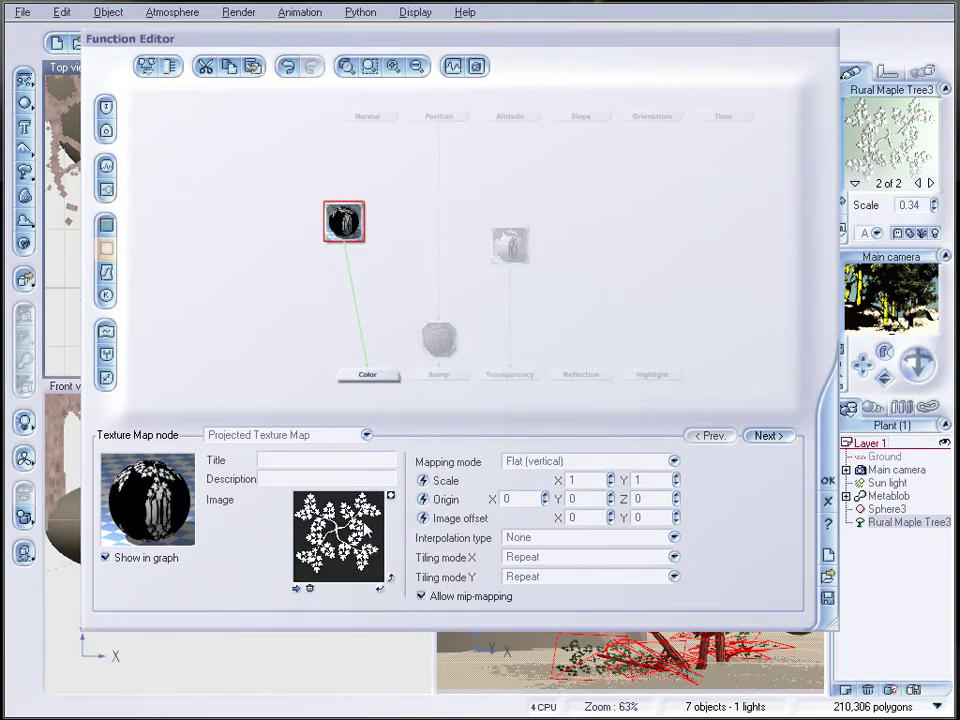
pyautogui.click(505, 255)
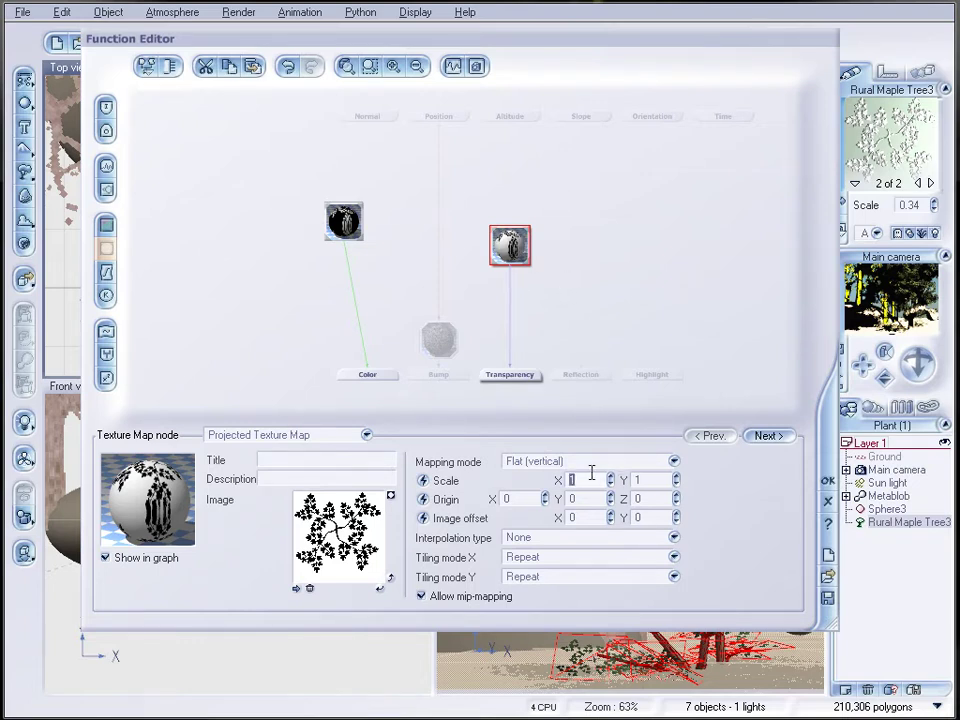
pyautogui.write('0')
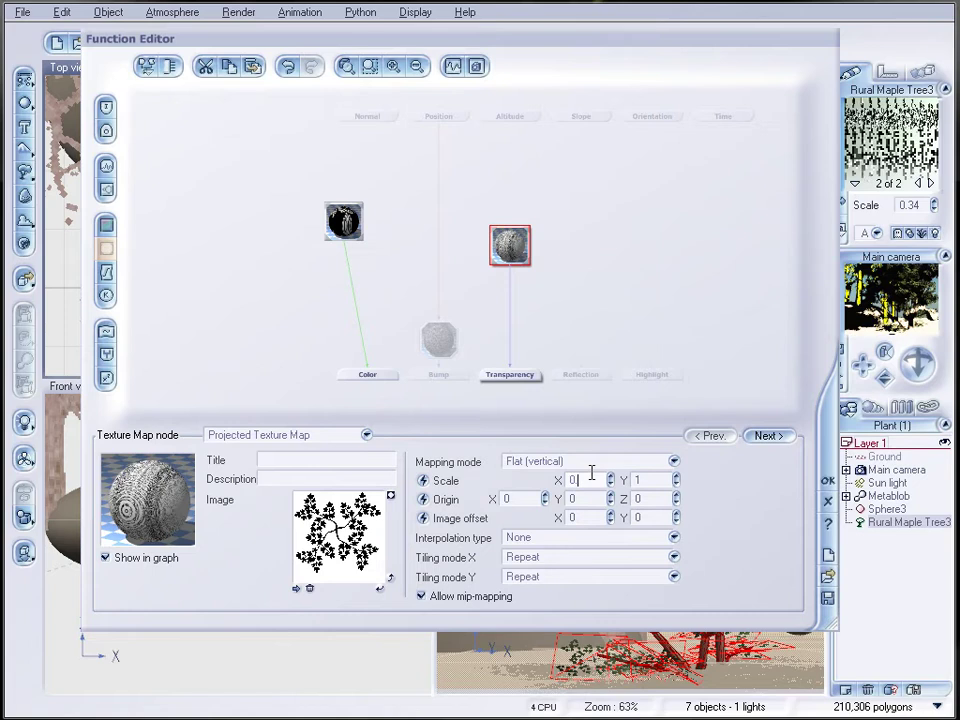
pyautogui.write('.95')
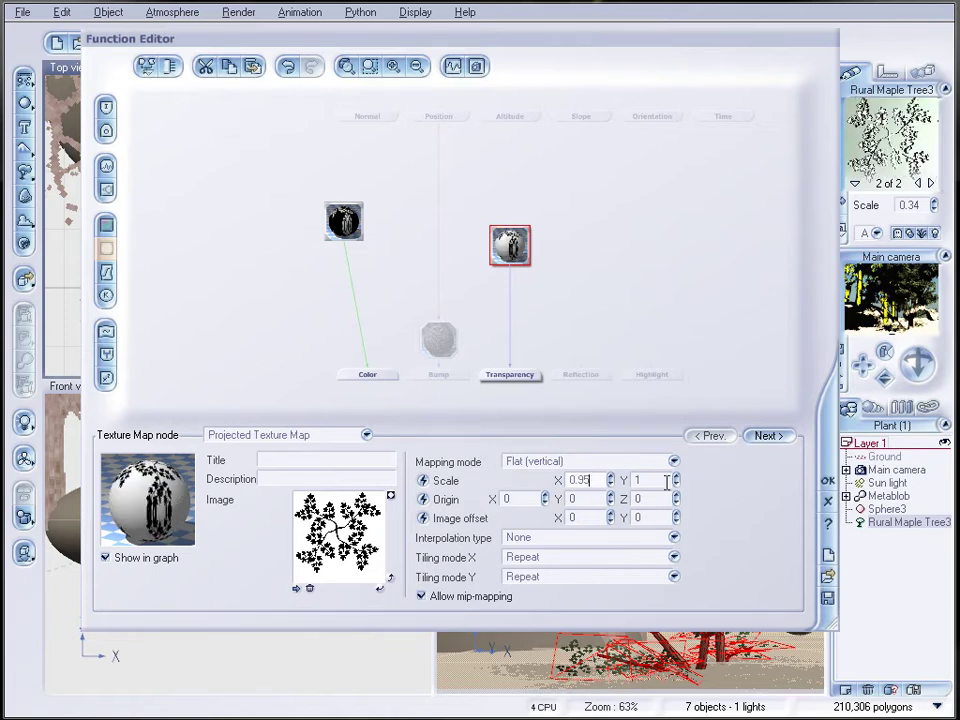
pyautogui.click(663, 482)
pyautogui.write('0.95')
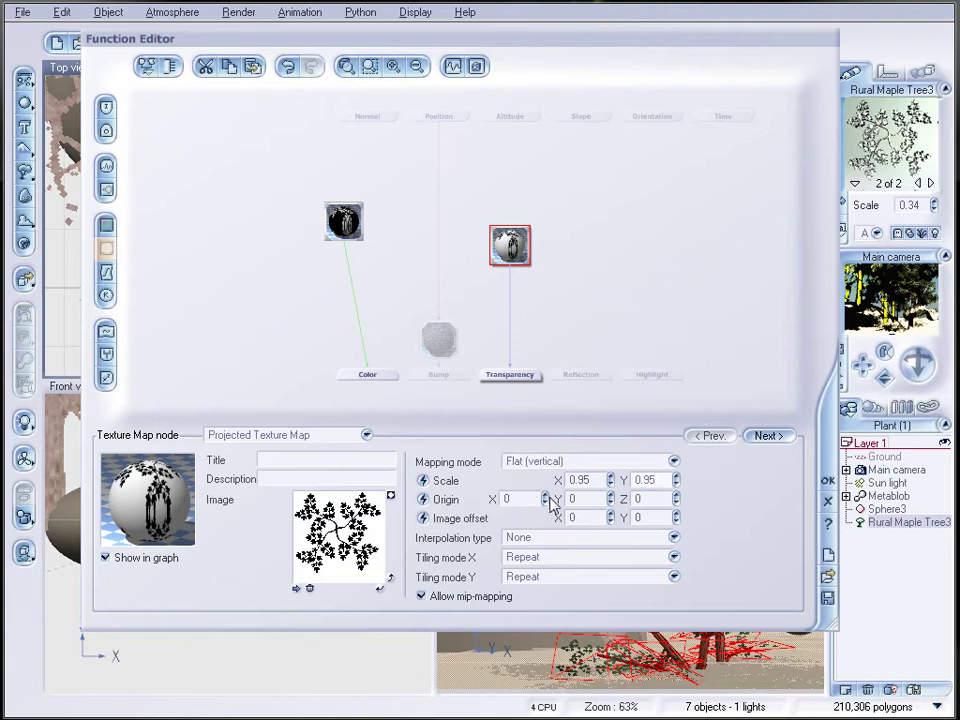
# Set the Transparency texture map's origin to X 0.3 and Y 0.2, and accept the function and the Maple Leaf material.
pyautogui.press('Tab')
pyautogui.write('0.3')
pyautogui.press('Tab')
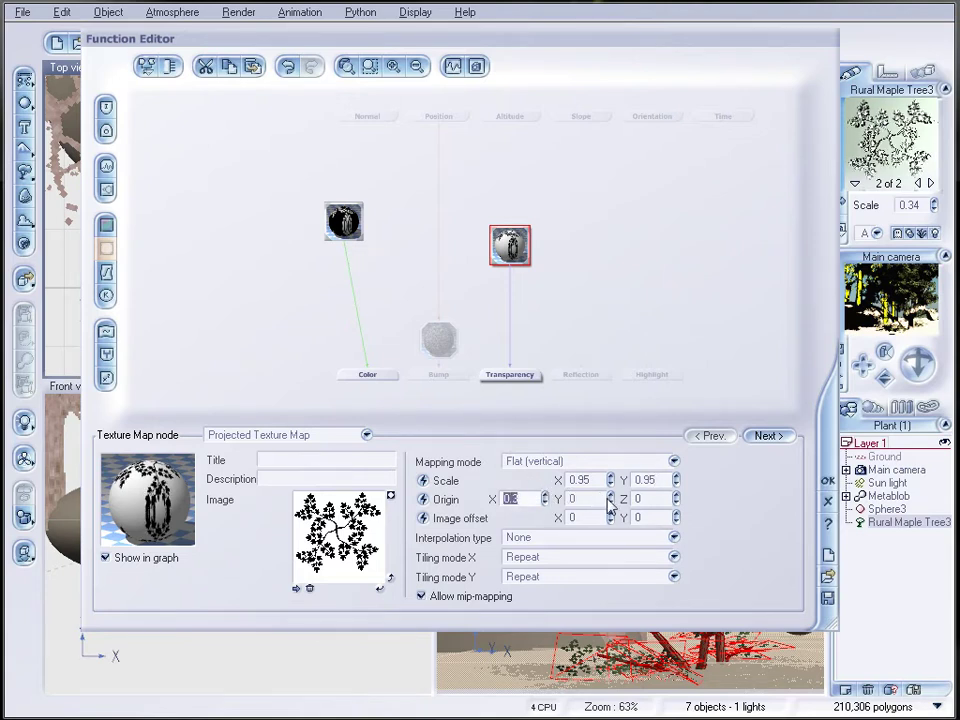
pyautogui.click(610, 494)
pyautogui.click(610, 494)
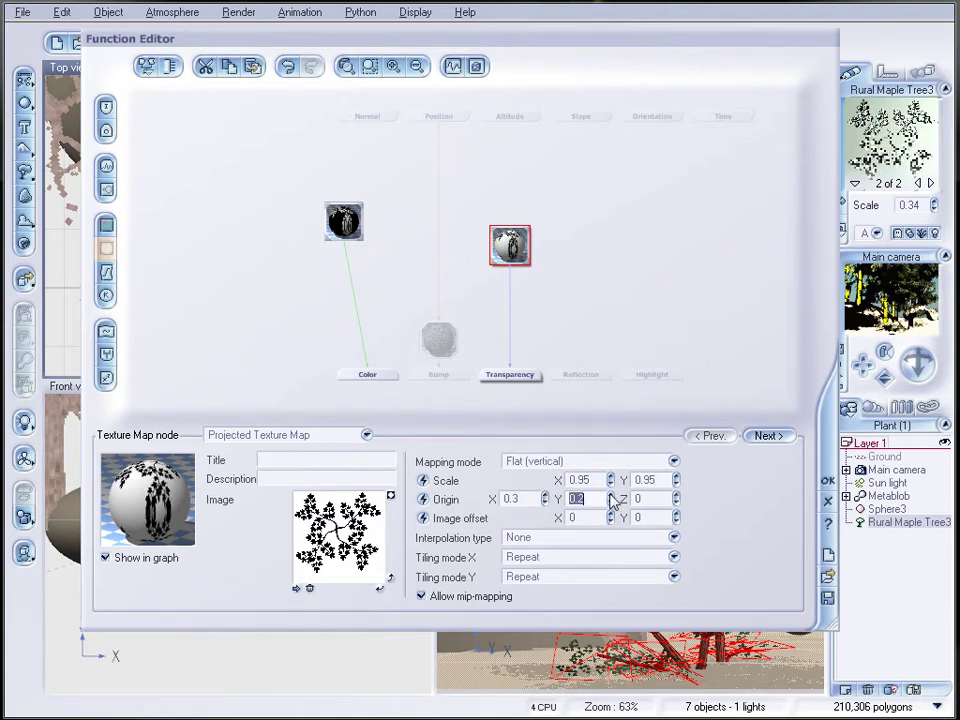
pyautogui.click(828, 482)
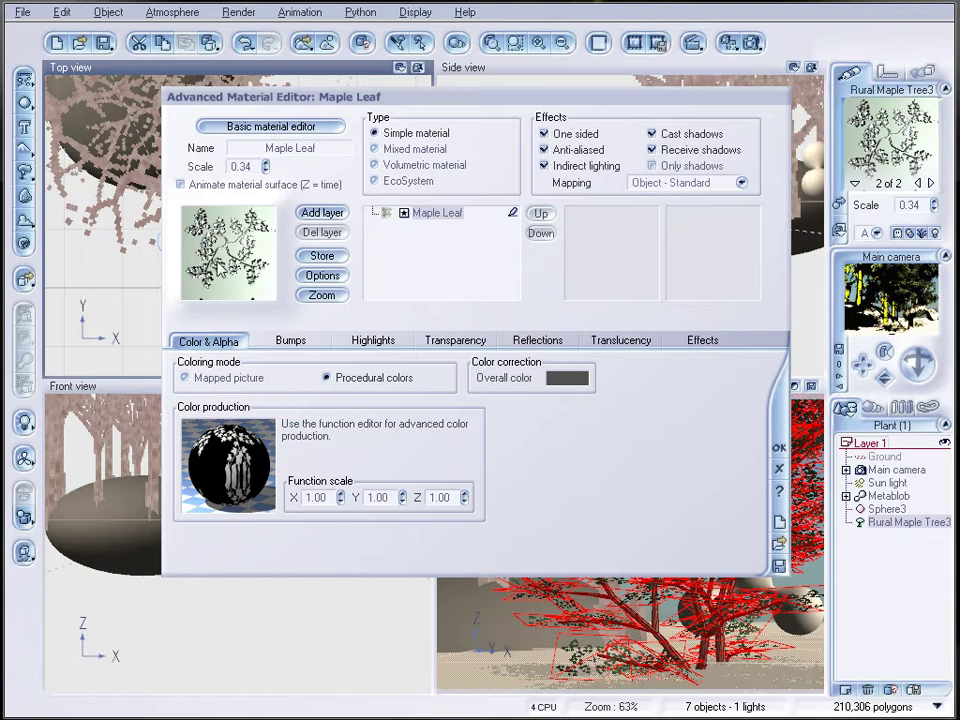
pyautogui.click(778, 447)
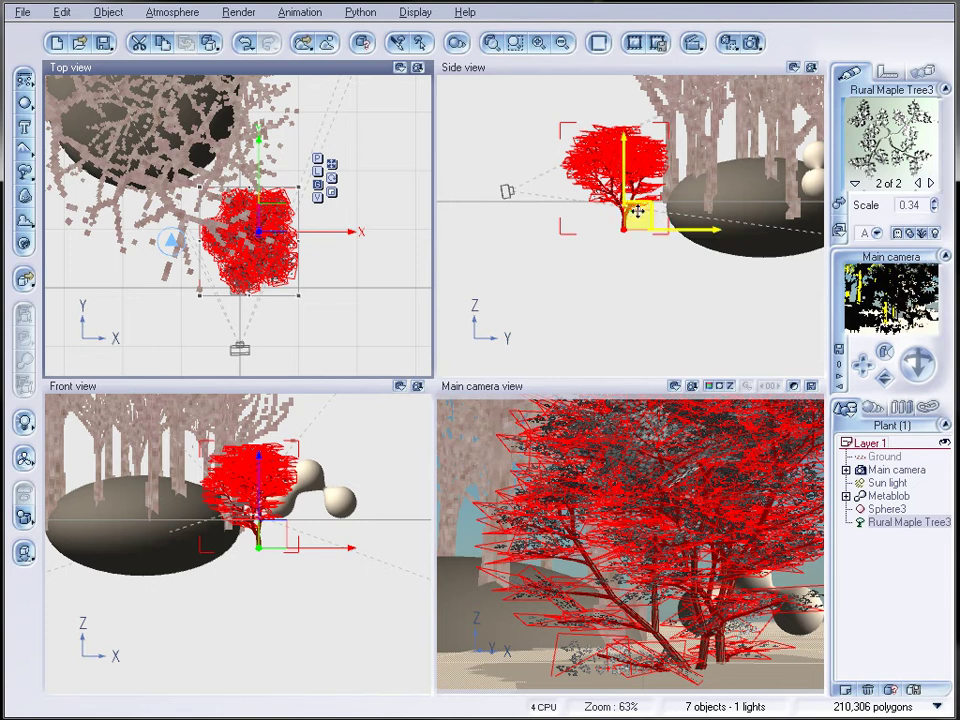
# Move the maple slightly lower and farther from the camera, and place a point light above ground in front of it, beside the camera.
pyautogui.moveTo(640, 218); pyautogui.dragTo(652, 230)
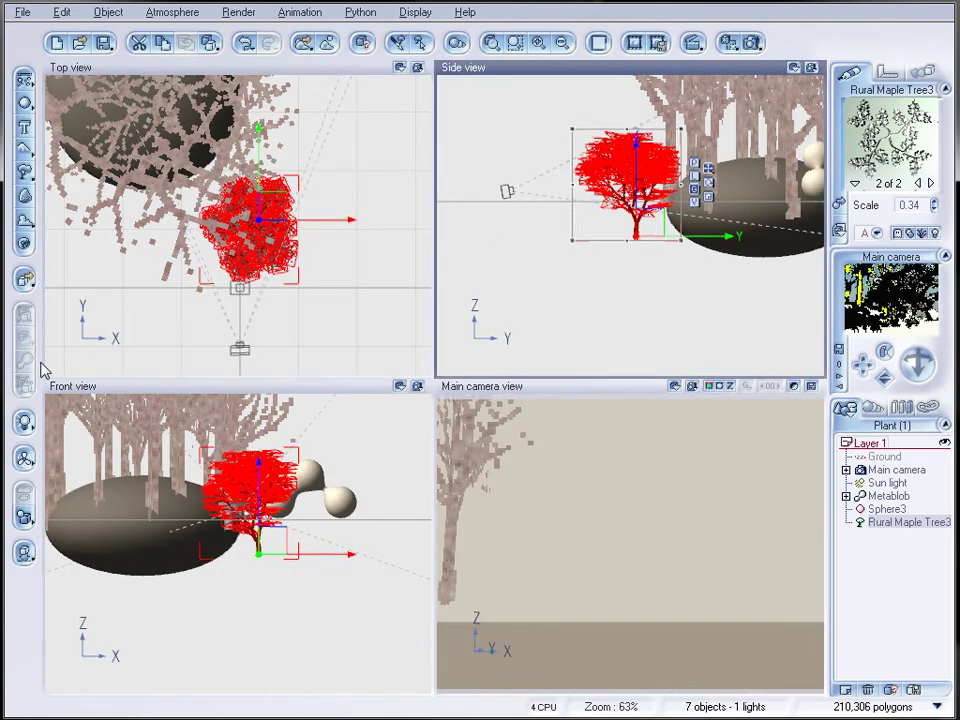
pyautogui.click(38, 443)
pyautogui.moveTo(250, 212); pyautogui.dragTo(213, 268)
pyautogui.moveTo(606, 210); pyautogui.dragTo(588, 172)
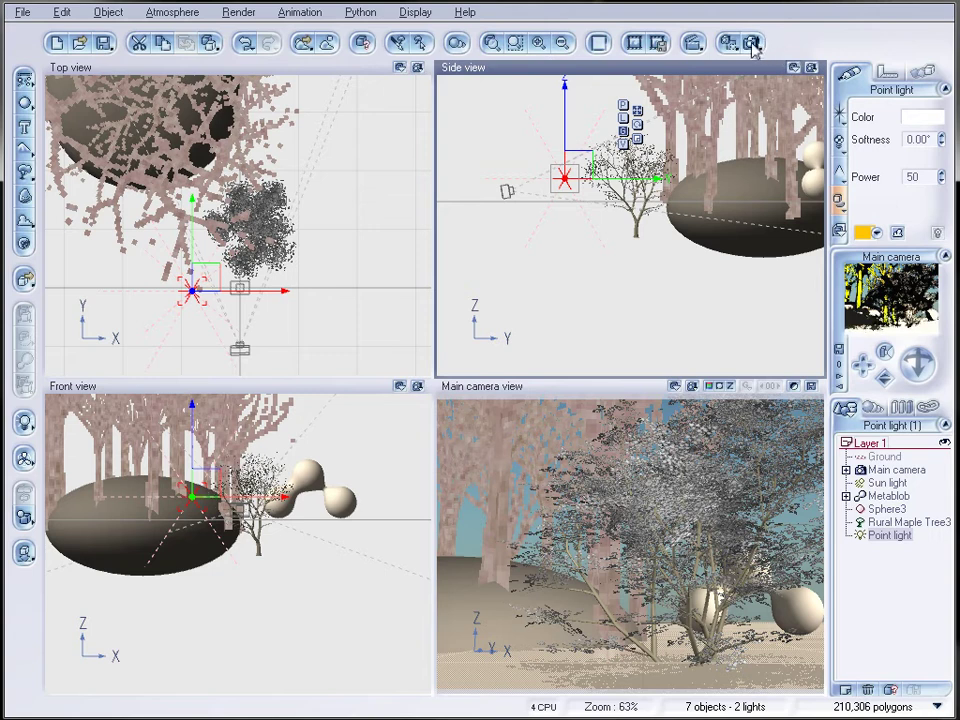
# Render the scene with the maple and point light, accept the post-render settings, and close the render display.
pyautogui.click(598, 42)
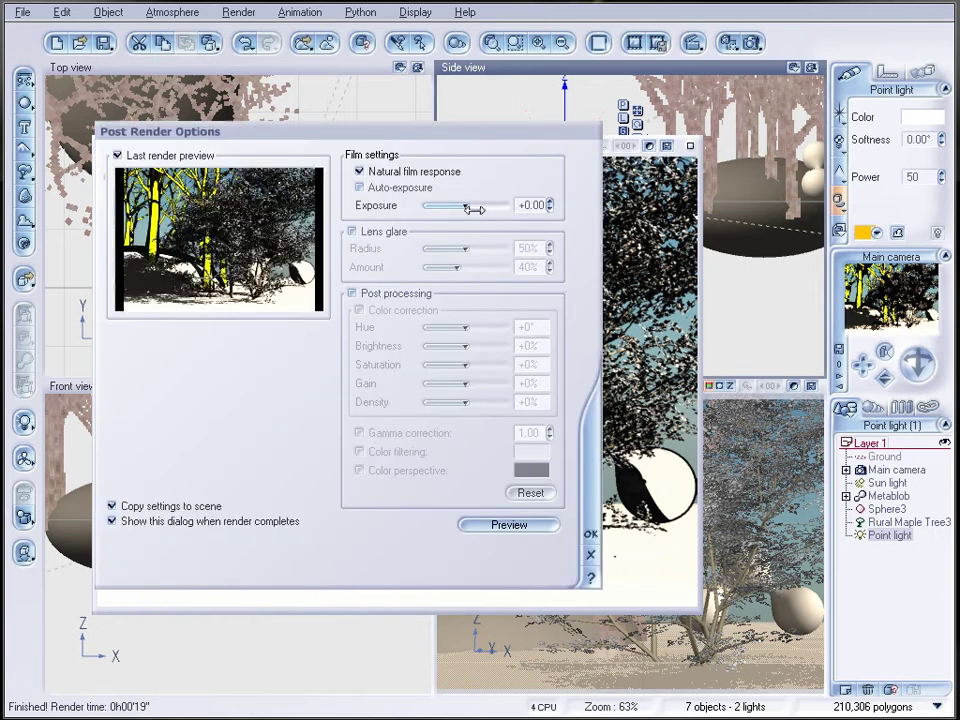
pyautogui.click(590, 534)
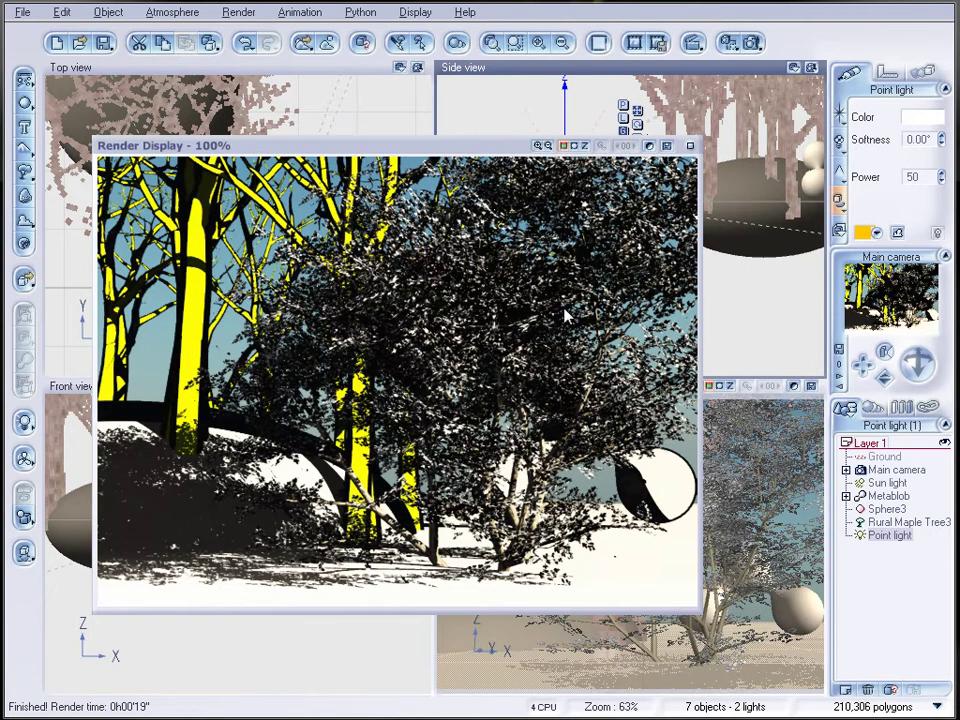
pyautogui.click(690, 146)
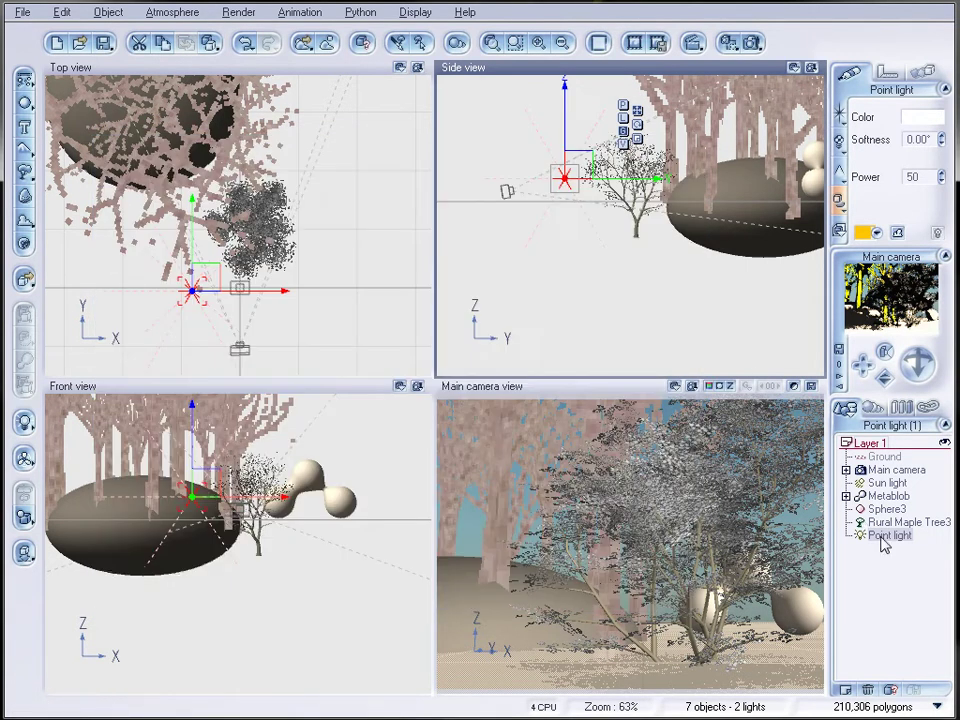
# Reset the bump function of the maple tree's Maple Leaf material.
pyautogui.click(895, 521)
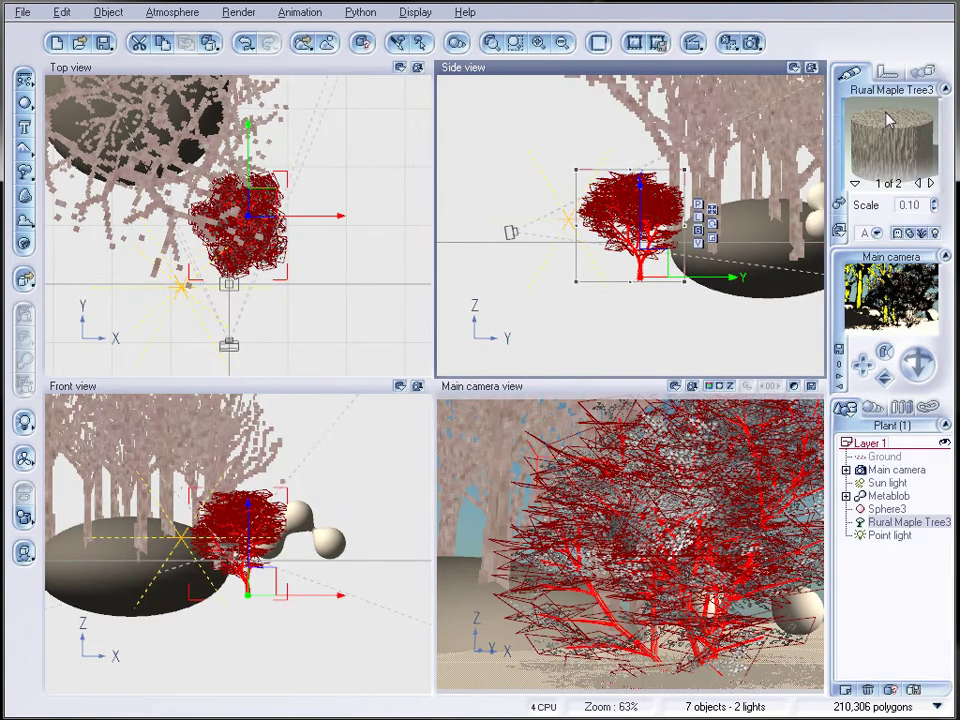
pyautogui.click(930, 183)
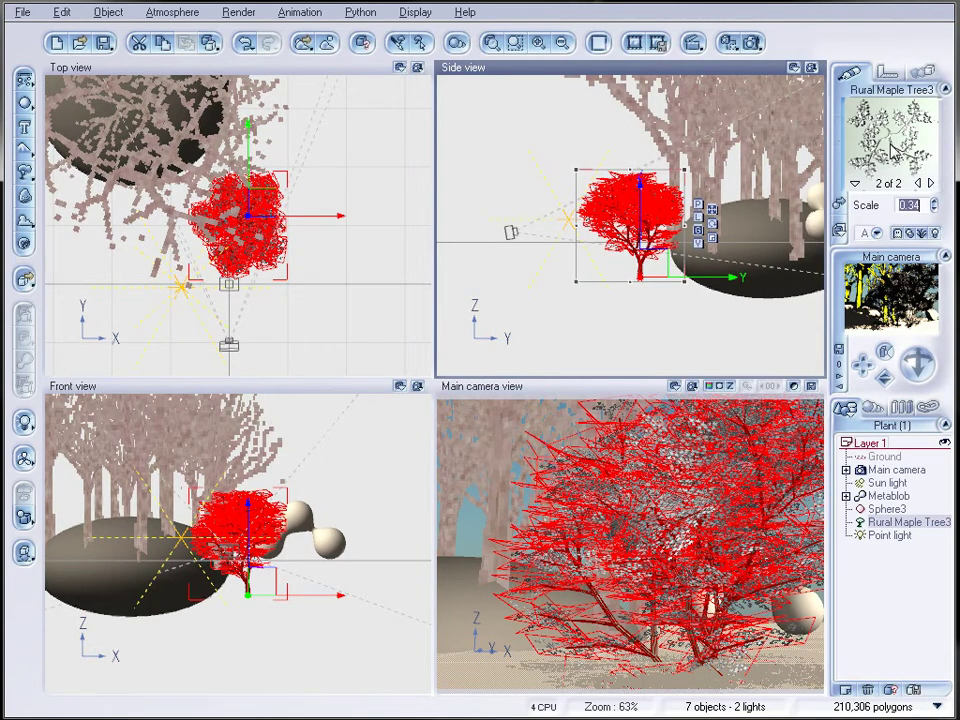
pyautogui.doubleClick(892, 140)
pyautogui.click(311, 314)
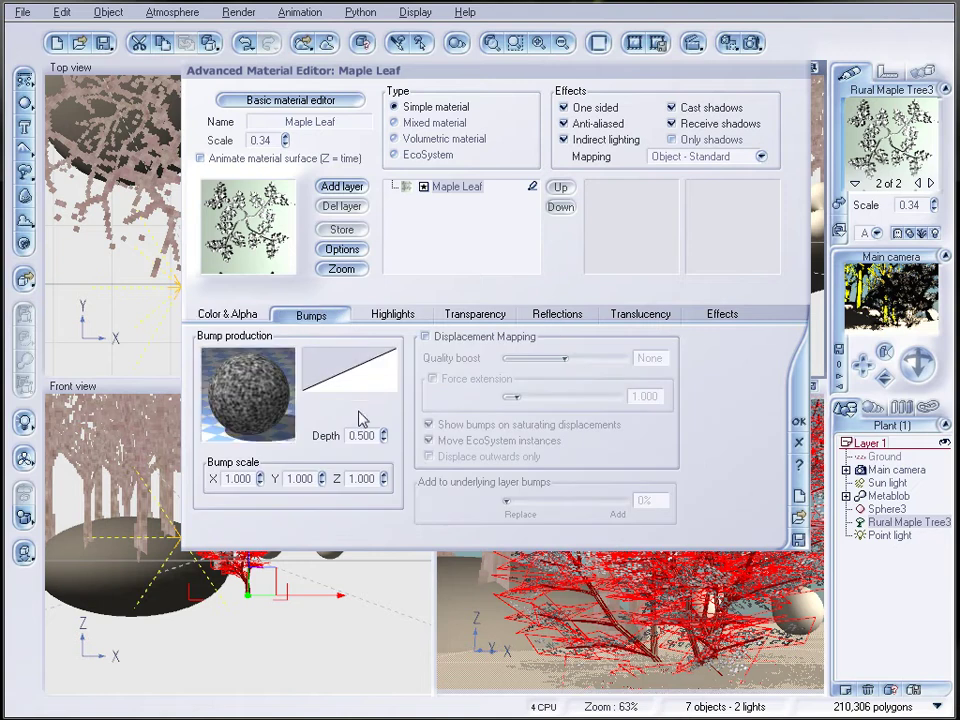
pyautogui.rightClick(259, 392)
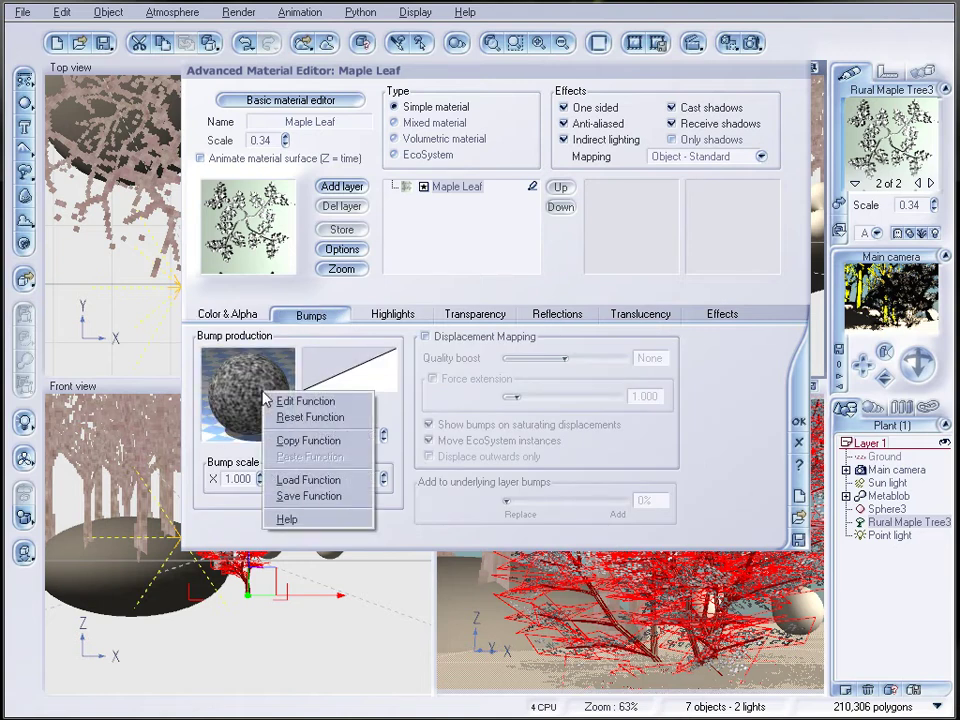
pyautogui.click(312, 418)
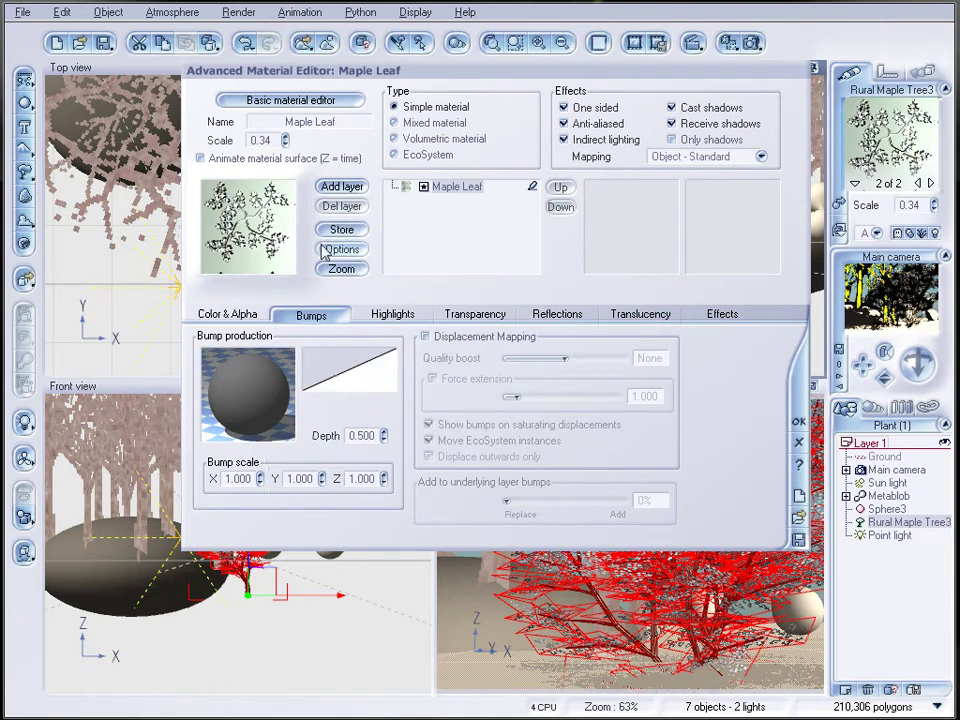
# Set the Maple Leaf material's lighting Contrast to 100% and Backlight to 0%, and accept the material.
pyautogui.click(391, 316)
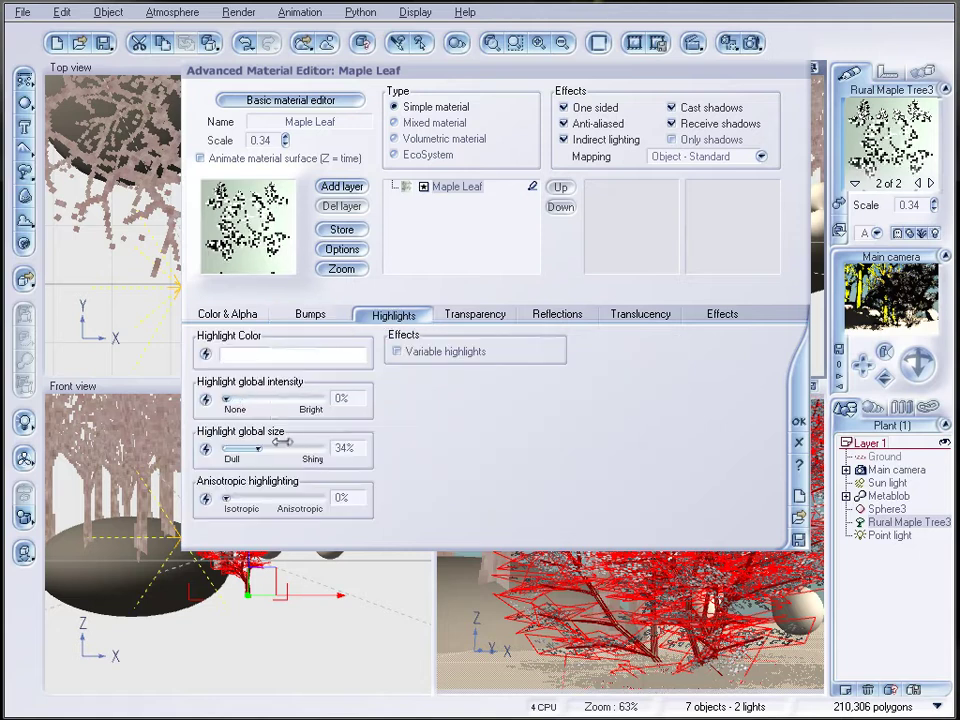
pyautogui.click(705, 315)
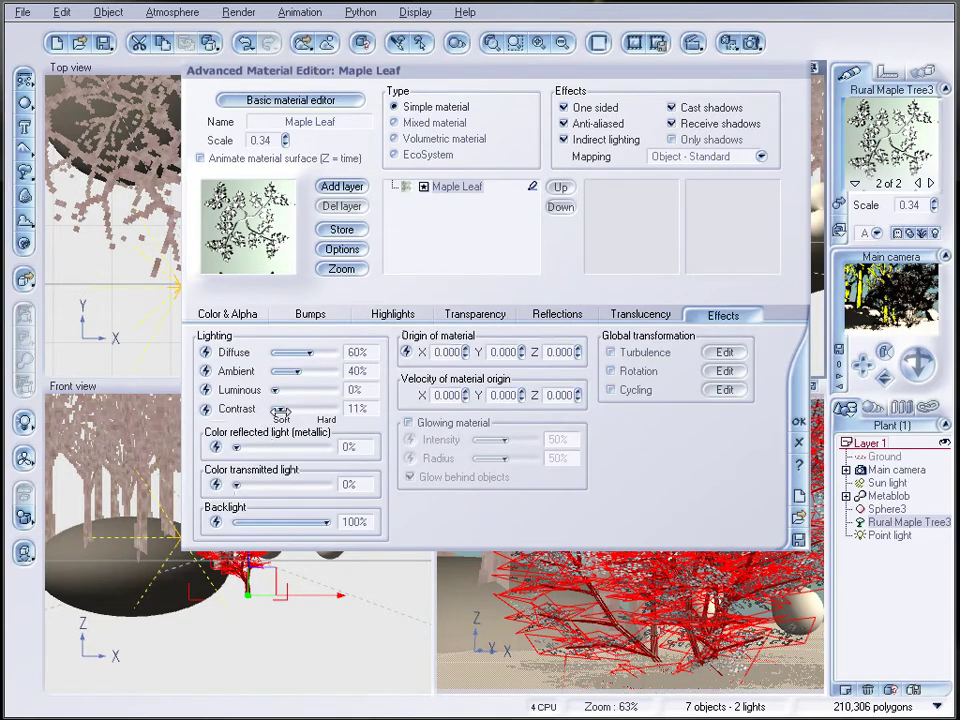
pyautogui.moveTo(281, 412); pyautogui.dragTo(335, 410)
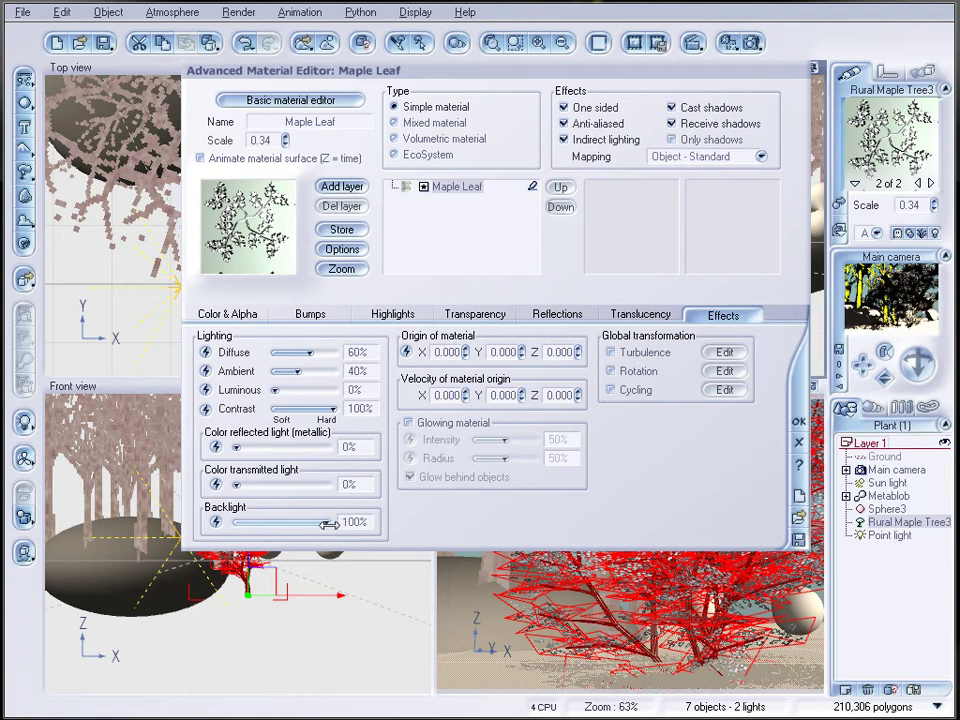
pyautogui.moveTo(326, 522); pyautogui.dragTo(236, 522)
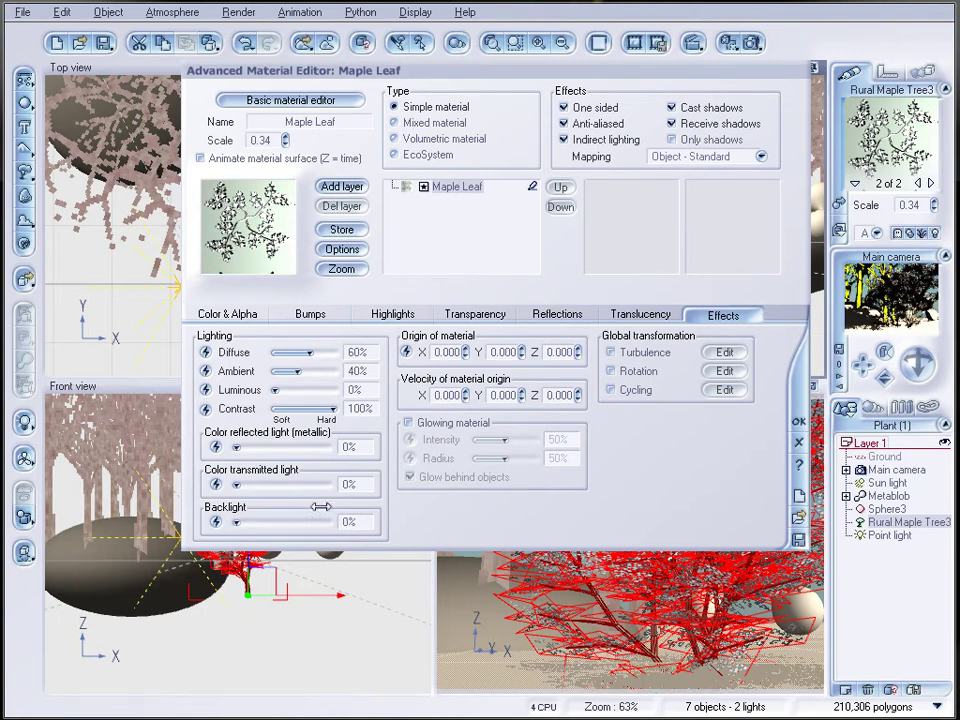
pyautogui.click(801, 424)
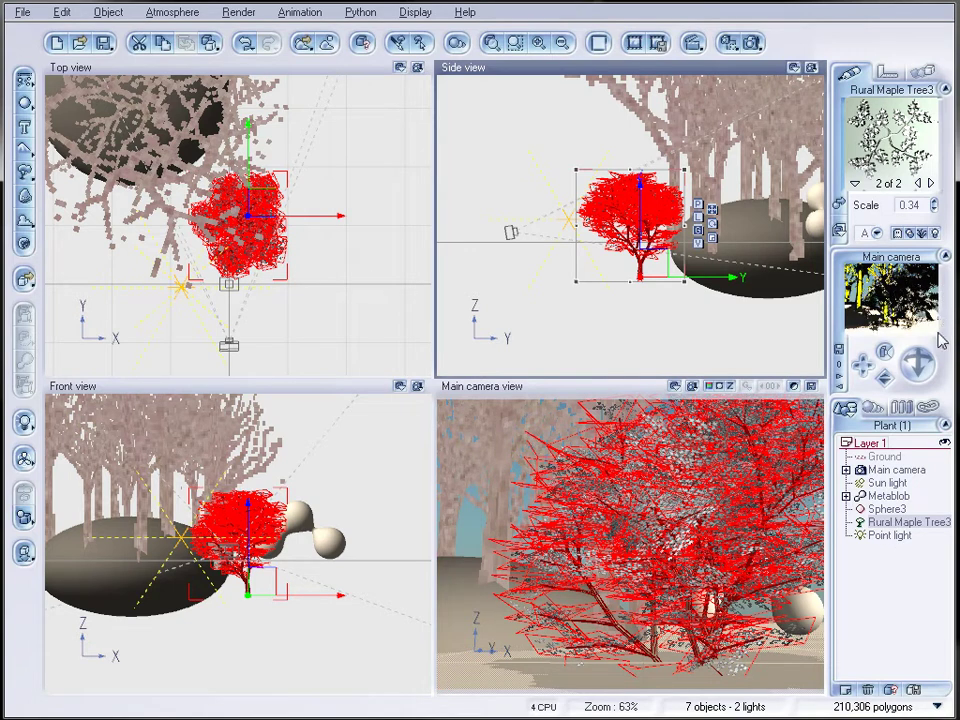
# Raise the point light's power to 125, render the scene, and close the post-render options and render display.
pyautogui.click(890, 535)
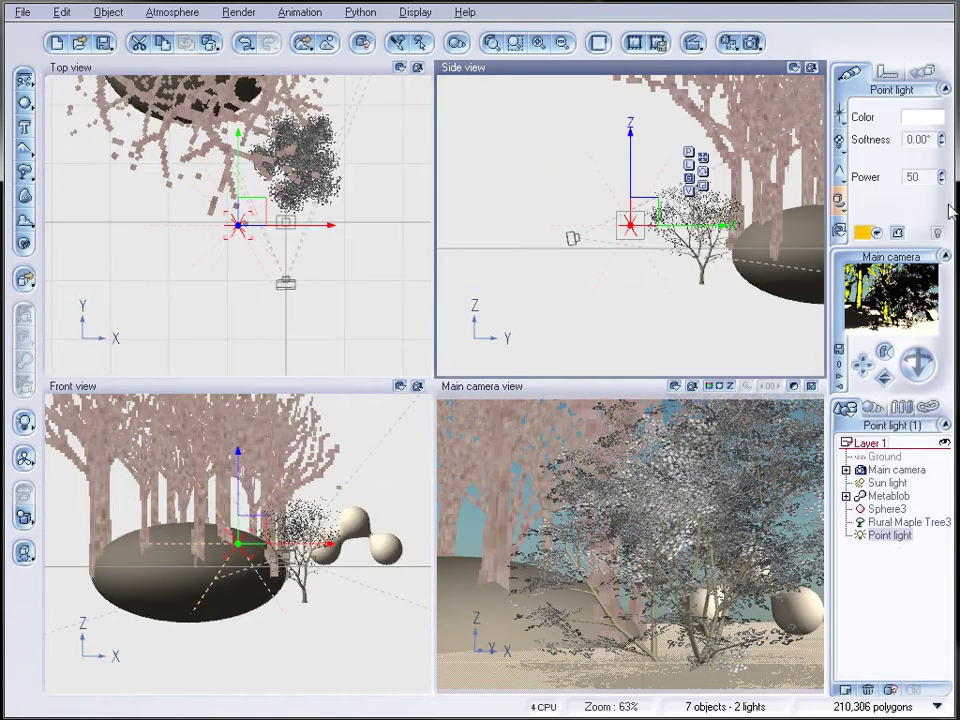
pyautogui.click(941, 174)
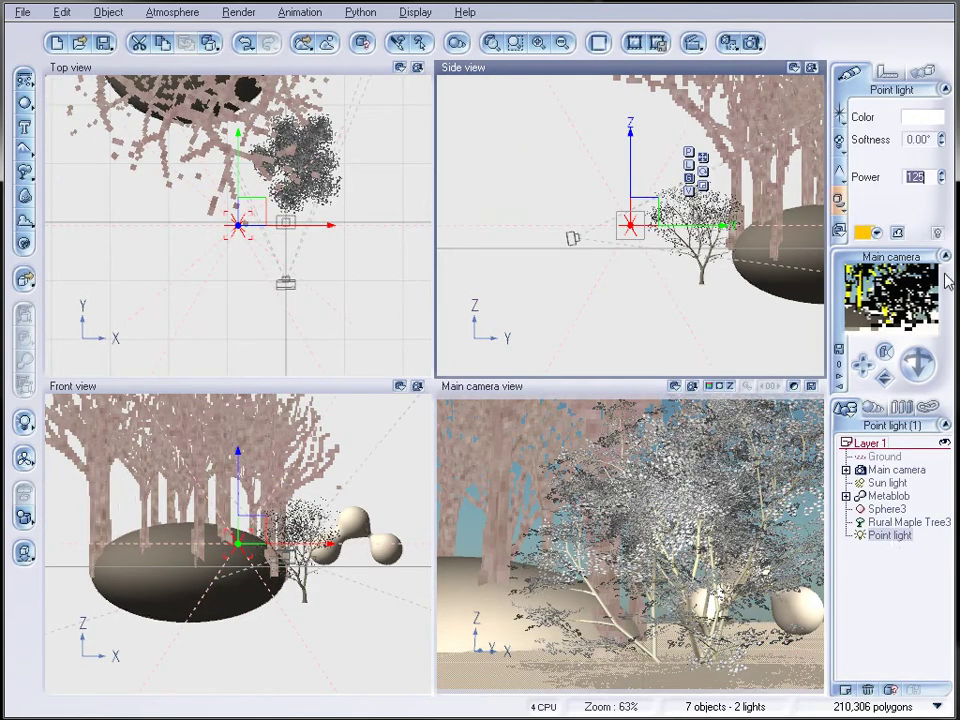
pyautogui.click(754, 43)
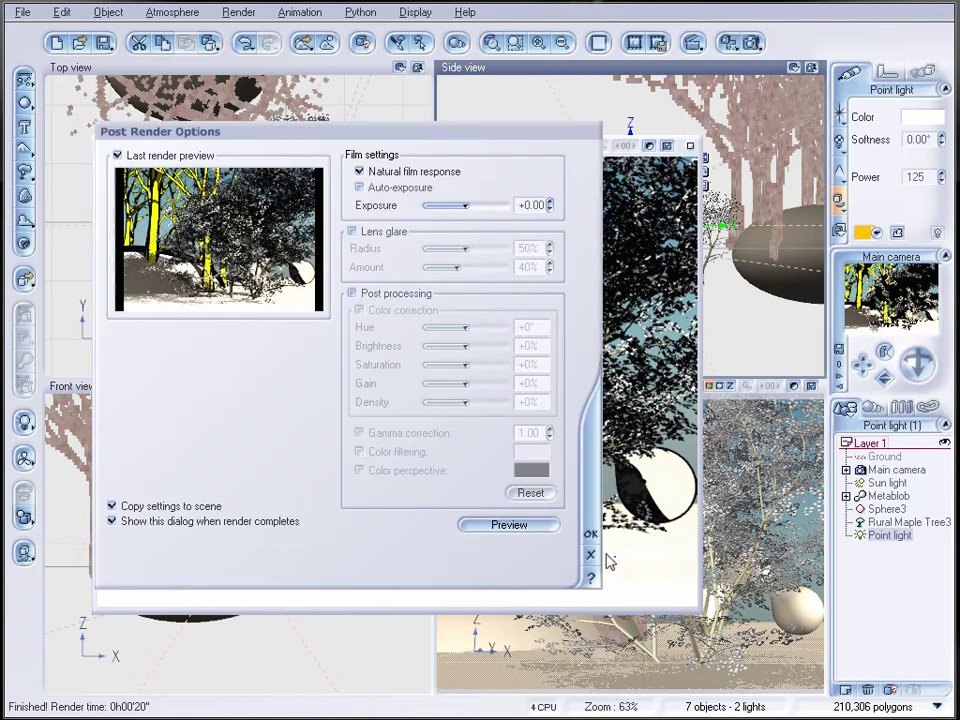
pyautogui.click(591, 554)
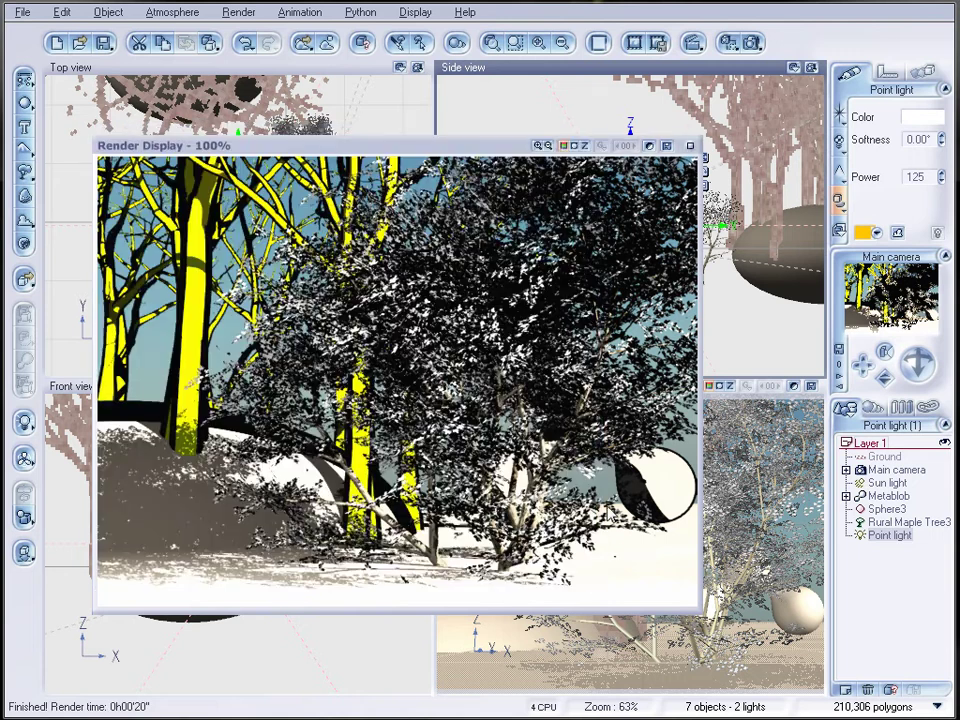
pyautogui.click(690, 146)
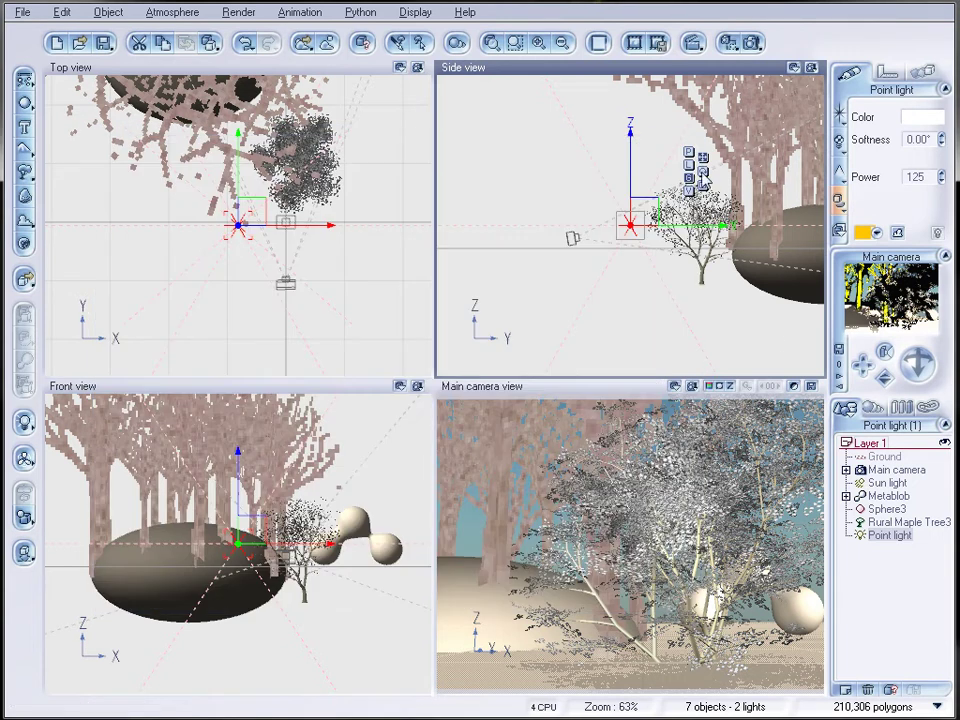
# Delete the maple tree, the point light, and the tree-covered sphere from the scene.
pyautogui.click(890, 522)
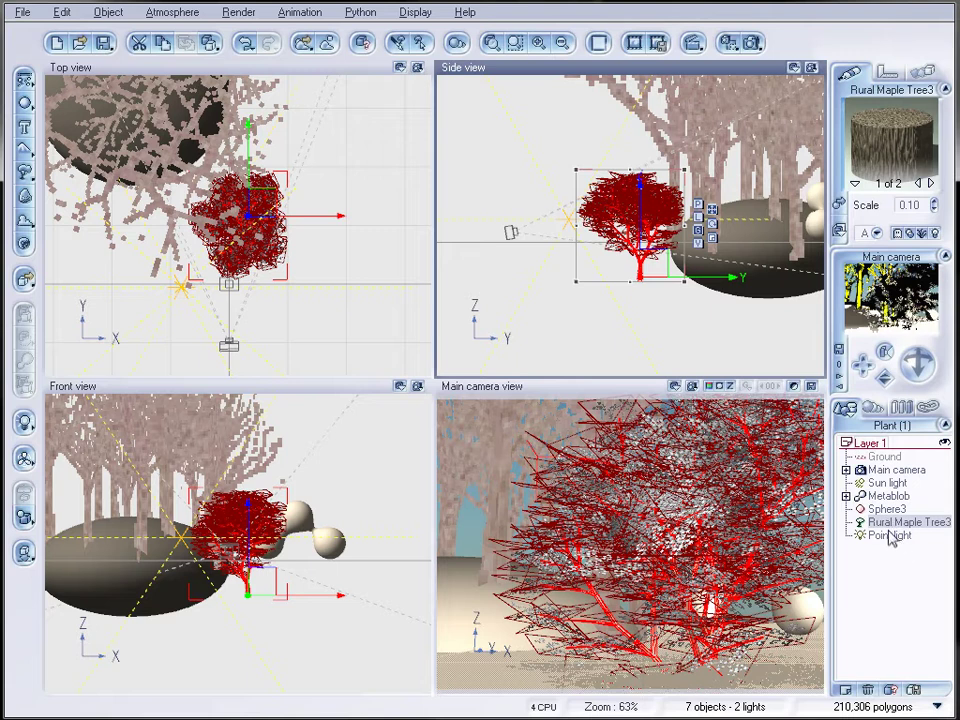
pyautogui.press('Delete')
pyautogui.click(889, 523)
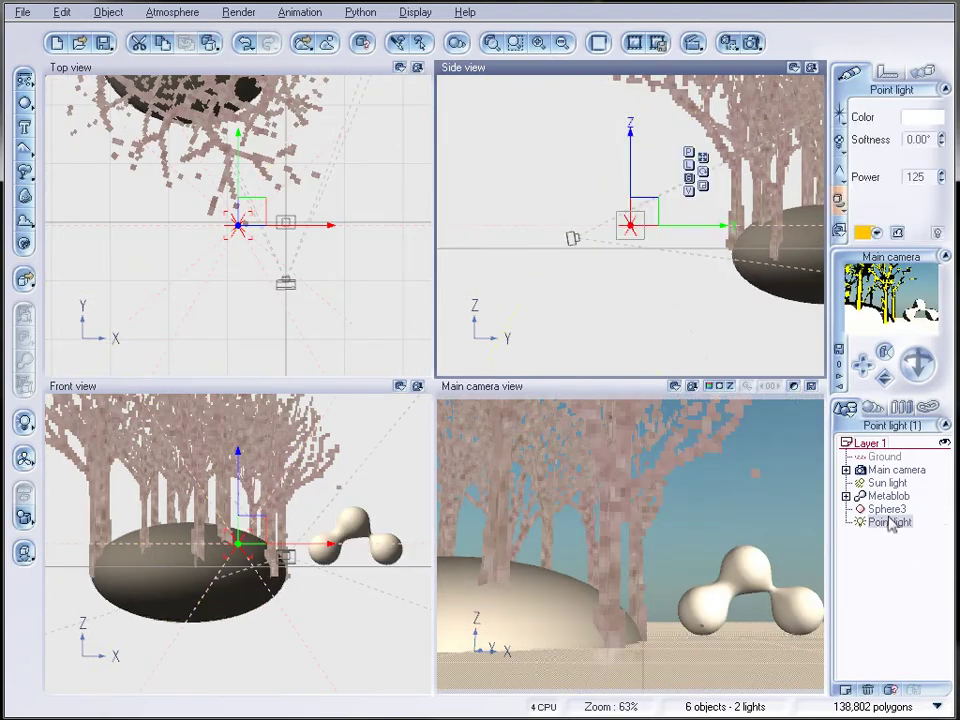
pyautogui.press('Delete')
pyautogui.press('Delete')
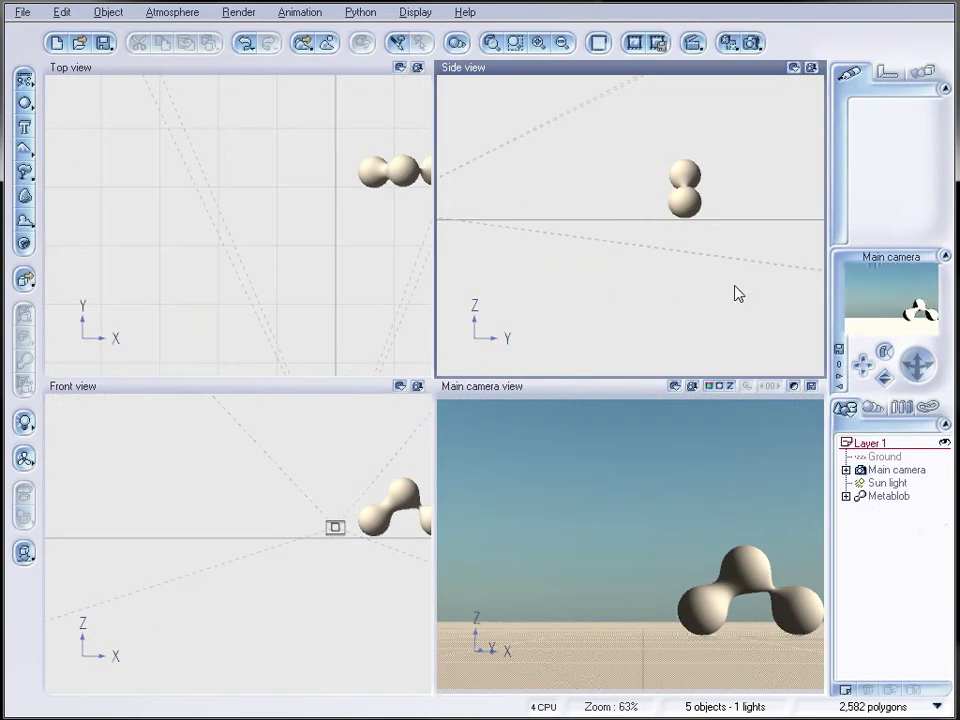
# Tilt the main camera slightly upward to take in more sky above the metablob.
pyautogui.click(896, 470)
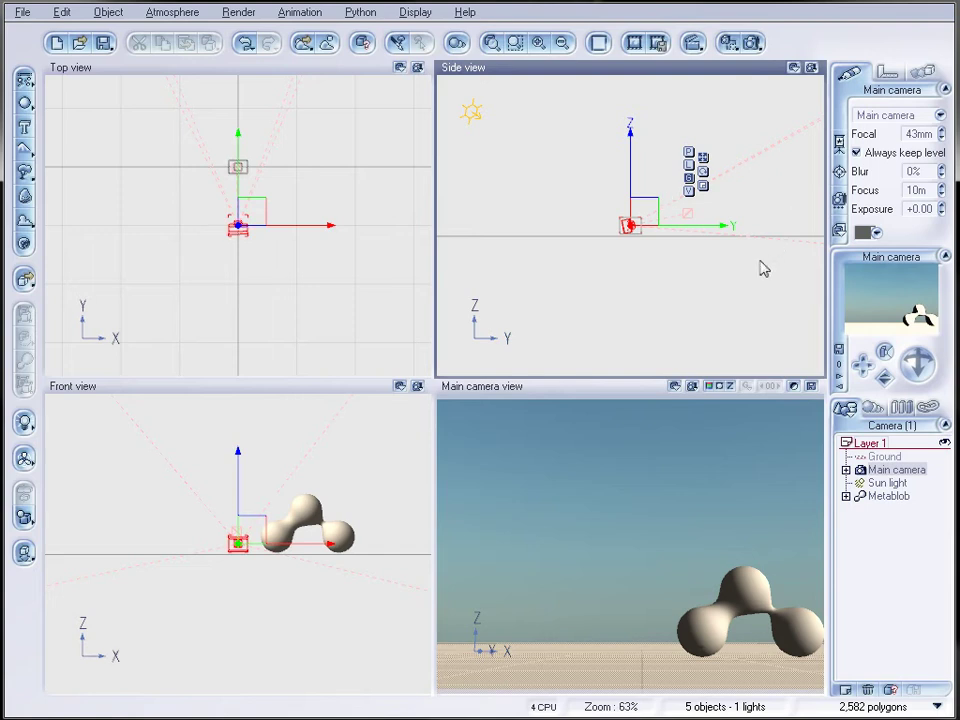
pyautogui.moveTo(343, 214); pyautogui.dragTo(350, 262, button='right')
pyautogui.scroll(-2, 350, 262)
pyautogui.moveTo(350, 170); pyautogui.dragTo(301, 305, button='right')
pyautogui.scroll(-2, 343, 253)
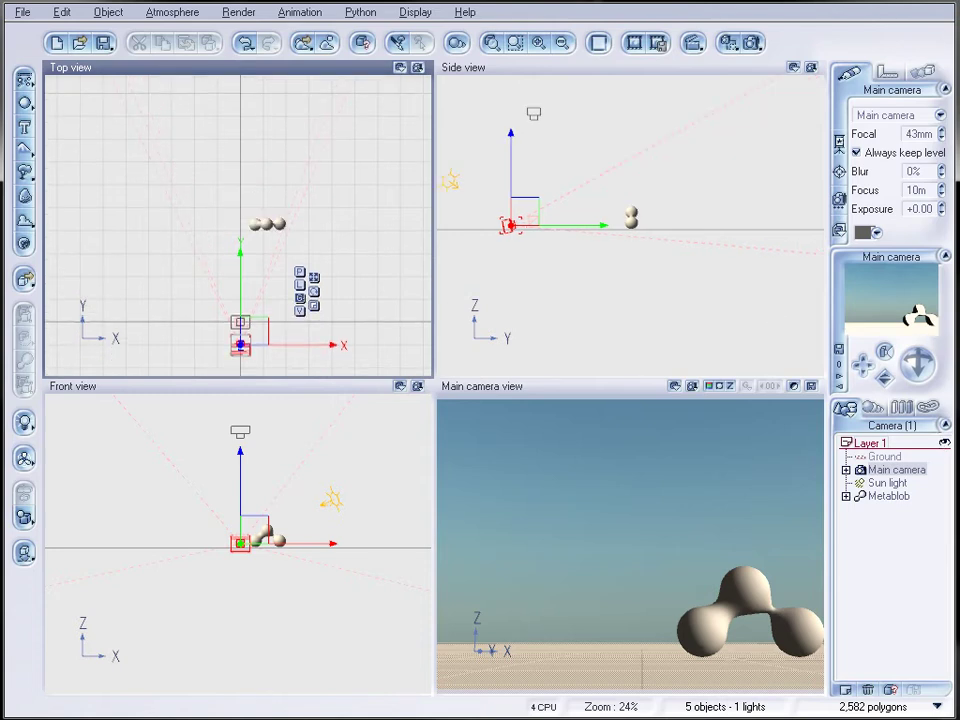
# Add a MetaCloud to the sky and shift it slightly away from the metablob in the camera view.
pyautogui.click(25, 222)
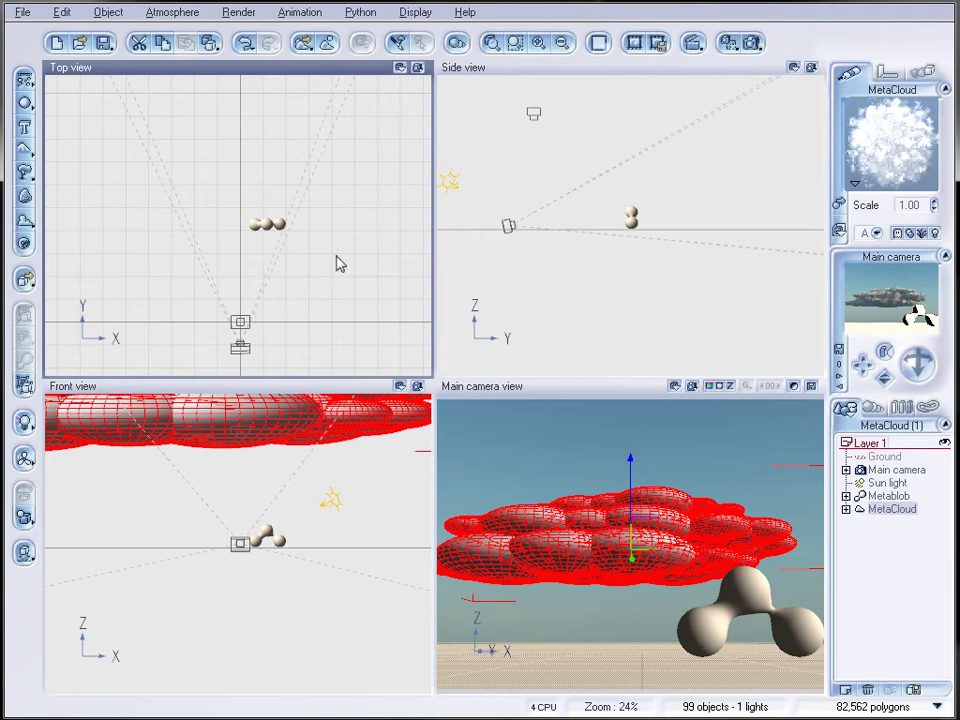
pyautogui.moveTo(305, 178); pyautogui.dragTo(336, 225, button='right')
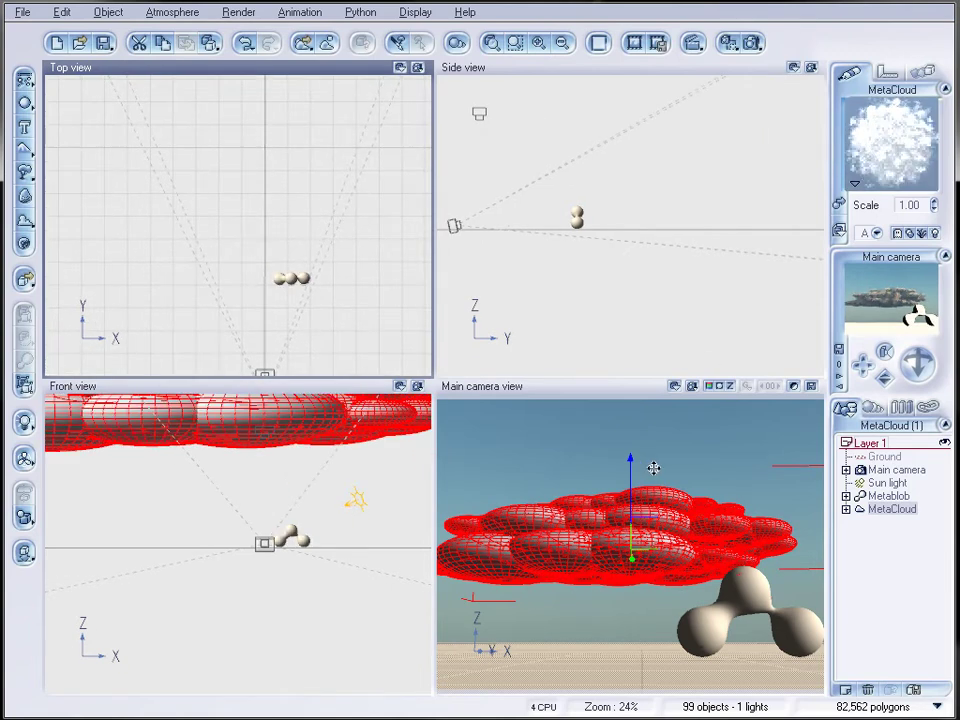
pyautogui.moveTo(658, 518); pyautogui.dragTo(631, 508)
# Render the scene with the default MetaCloud, accept the post-render options, and close the render display.
pyautogui.click(750, 42)
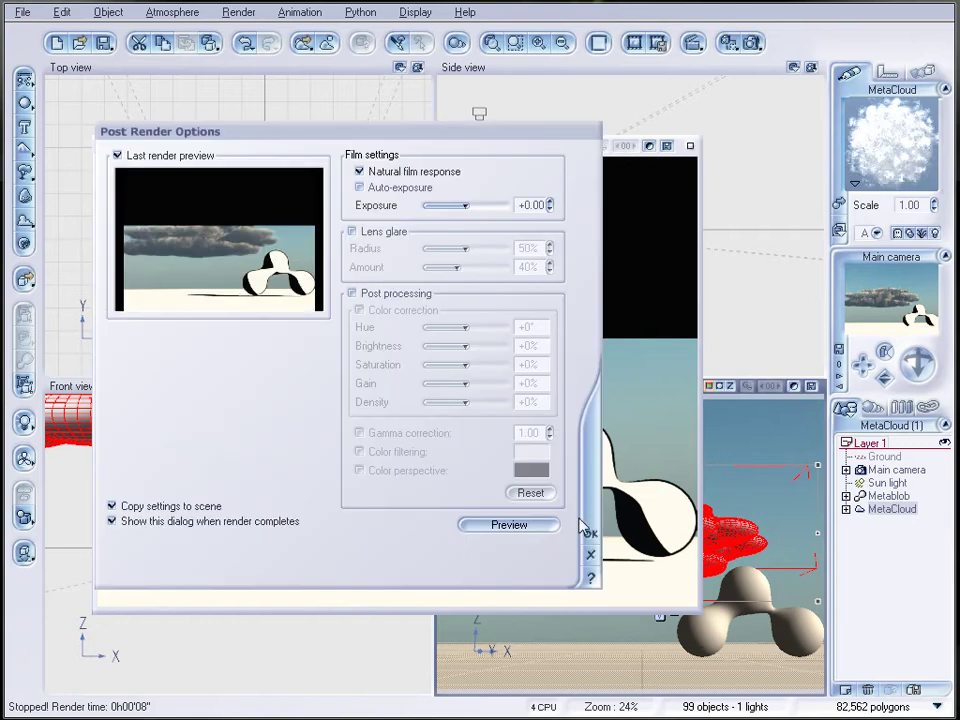
pyautogui.click(590, 534)
pyautogui.click(690, 146)
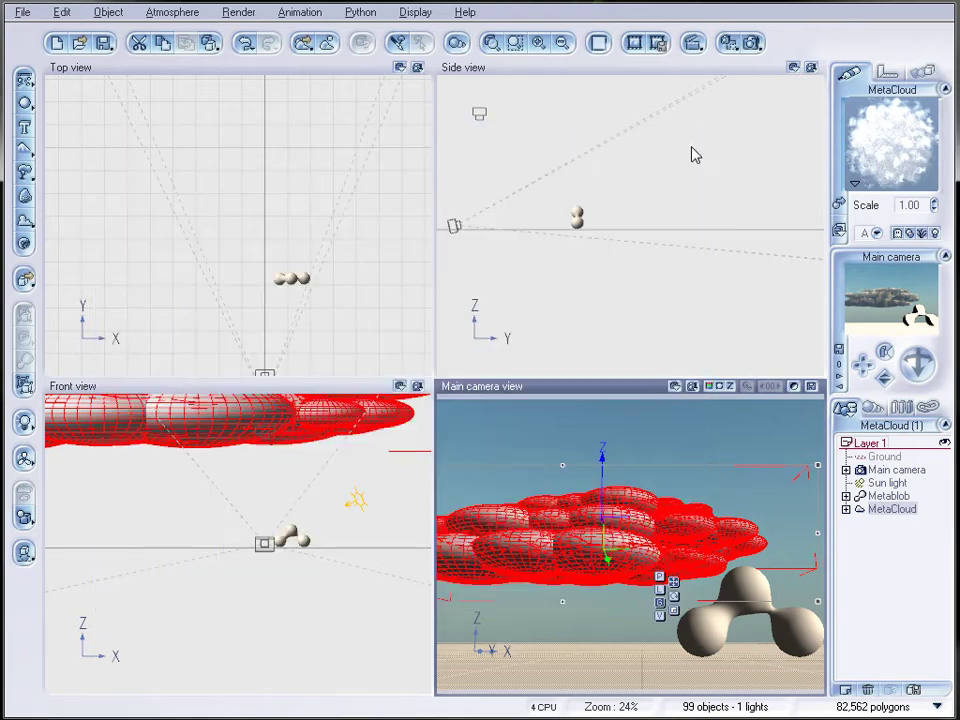
# Open the MetaCloud's material for advanced editing and disable Cast shadows in its lighting settings.
pyautogui.doubleClick(934, 135)
pyautogui.moveTo(623, 88); pyautogui.dragTo(604, 138)
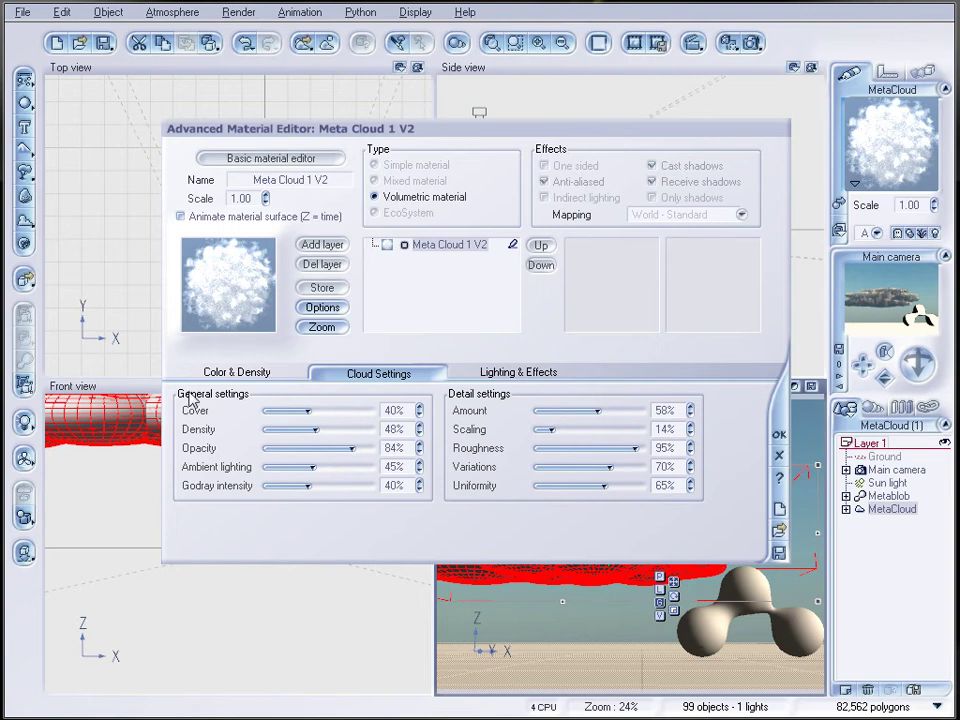
pyautogui.click(244, 374)
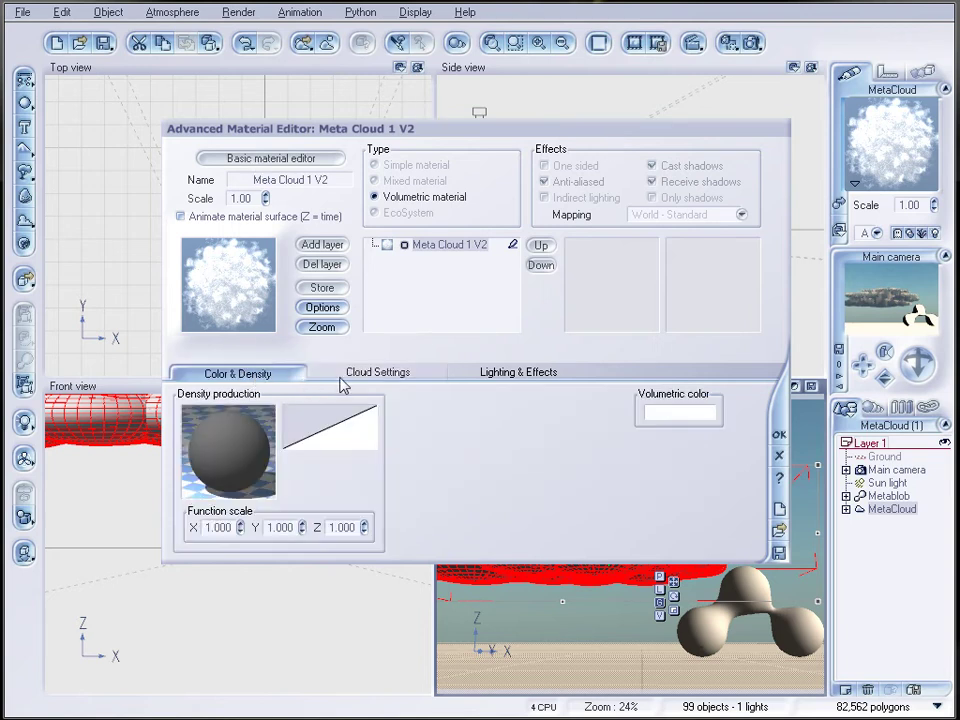
pyautogui.click(404, 374)
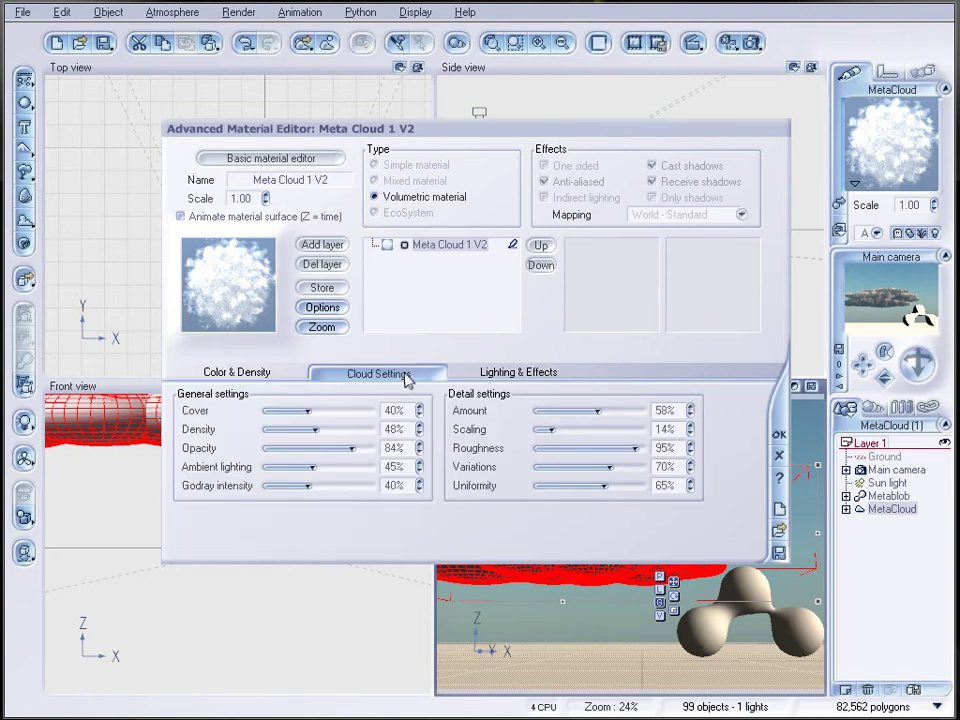
pyautogui.click(523, 380)
pyautogui.click(202, 451)
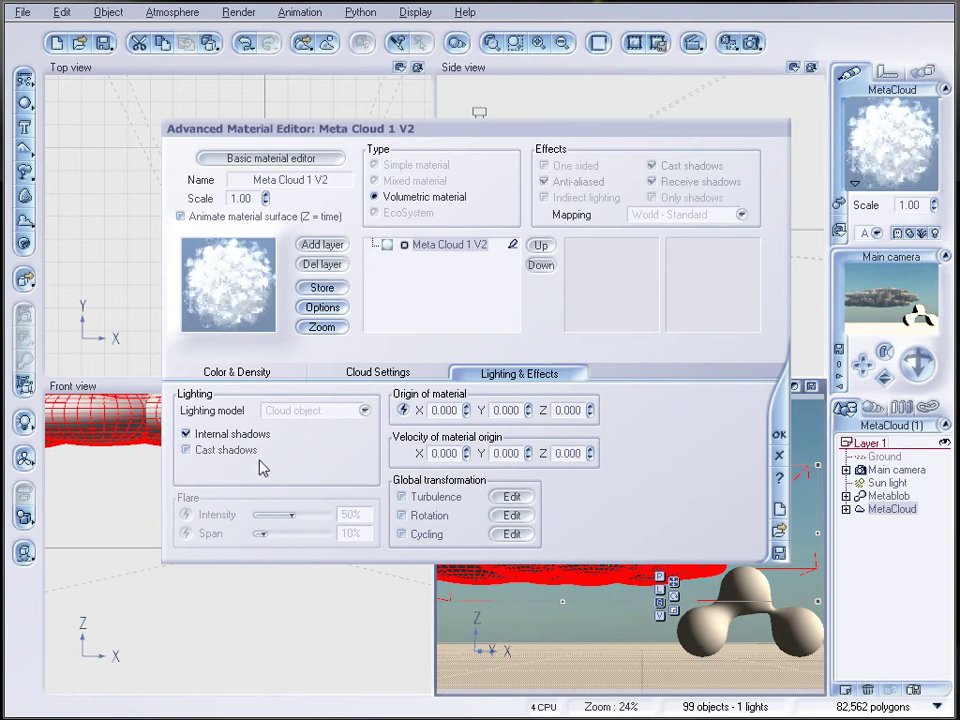
# Set the cloud's general settings to Cover 100%, Density 100%, Opacity 100%, Ambient lighting 0% and Godray intensity 0%.
pyautogui.click(380, 373)
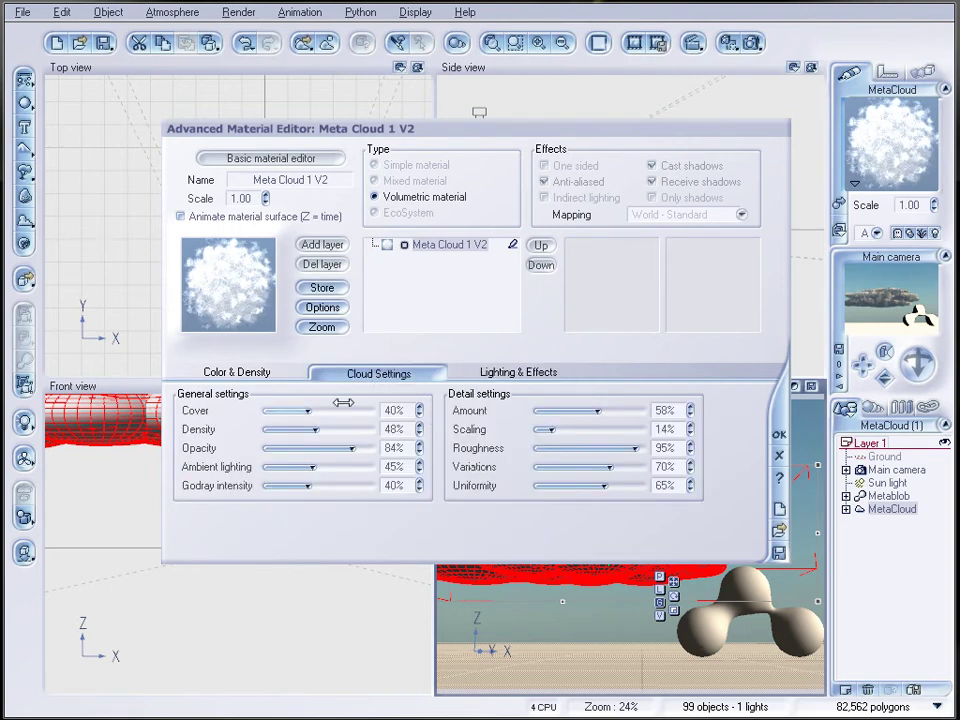
pyautogui.moveTo(315, 408); pyautogui.dragTo(376, 409)
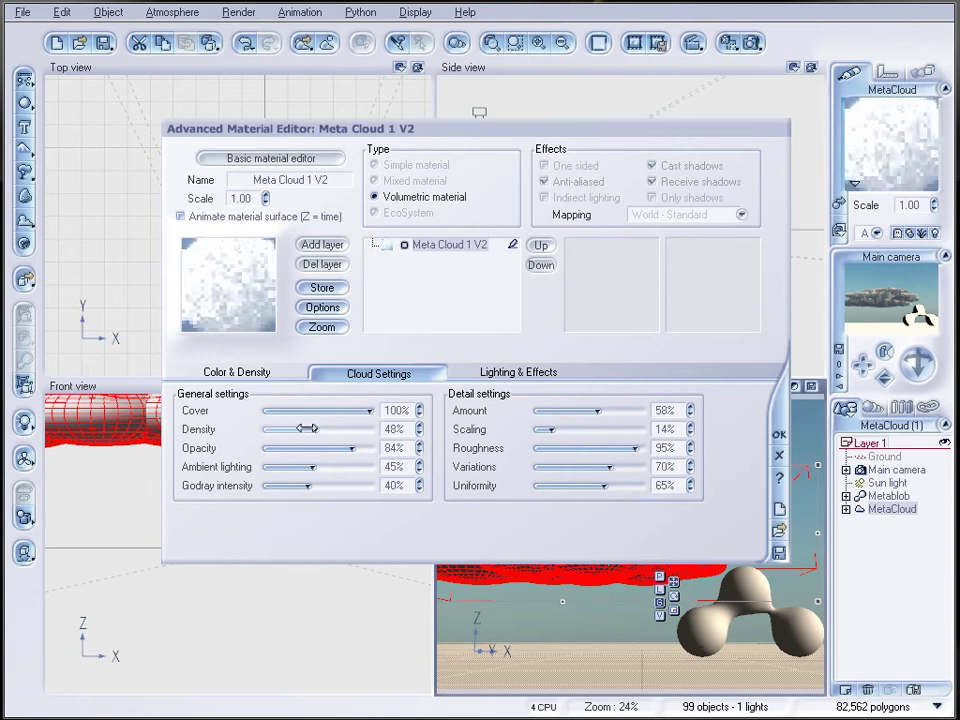
pyautogui.moveTo(311, 428); pyautogui.dragTo(275, 450)
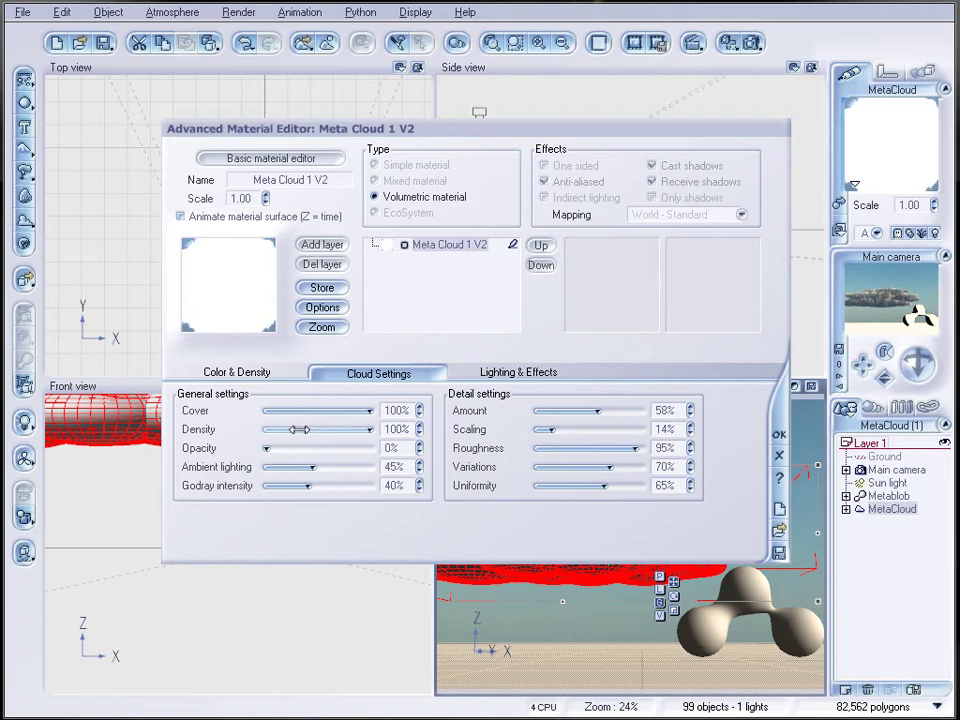
pyautogui.moveTo(267, 448); pyautogui.dragTo(377, 445)
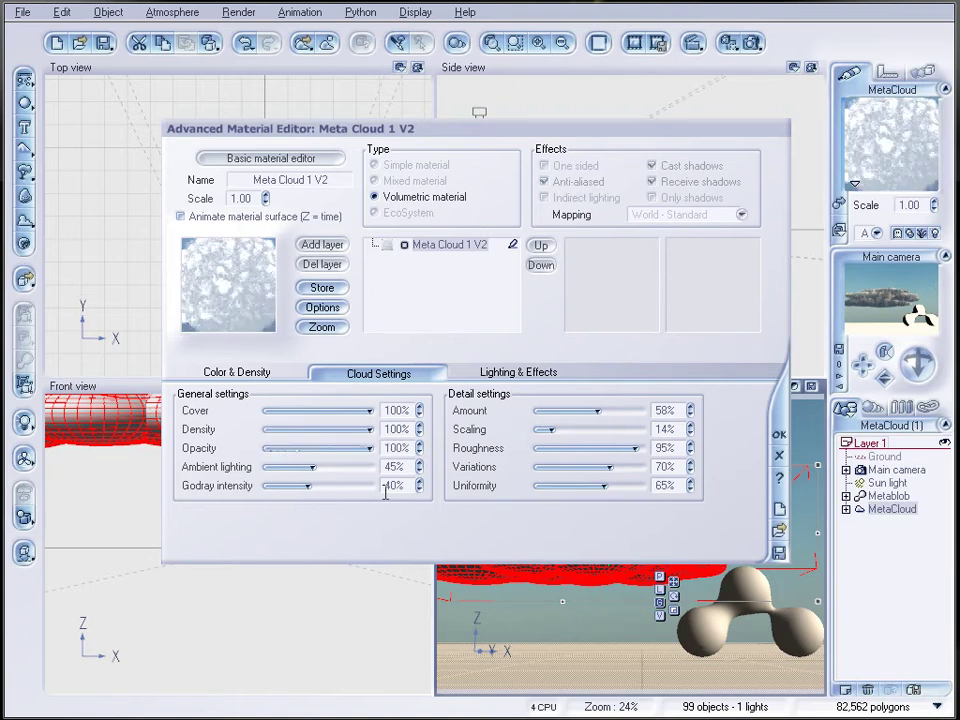
pyautogui.moveTo(309, 467); pyautogui.dragTo(266, 485)
# Set the cloud's detail settings to Amount 0%, Scaling 100%, Roughness 0%, Variations 0% and Uniformity 100%.
pyautogui.moveTo(598, 410); pyautogui.dragTo(483, 409)
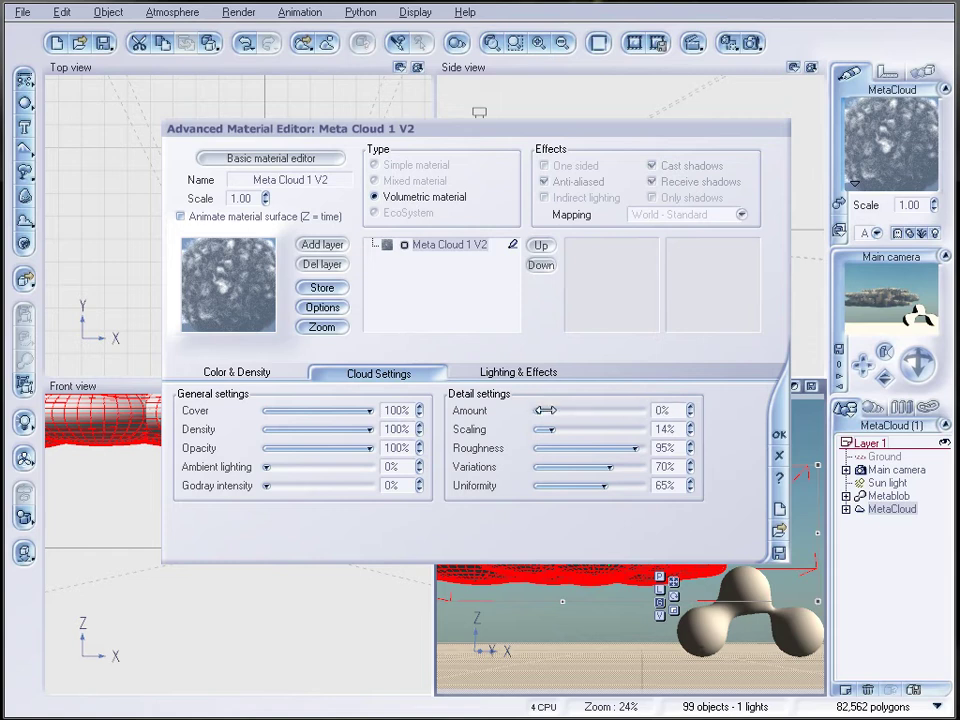
pyautogui.moveTo(553, 424); pyautogui.dragTo(540, 429)
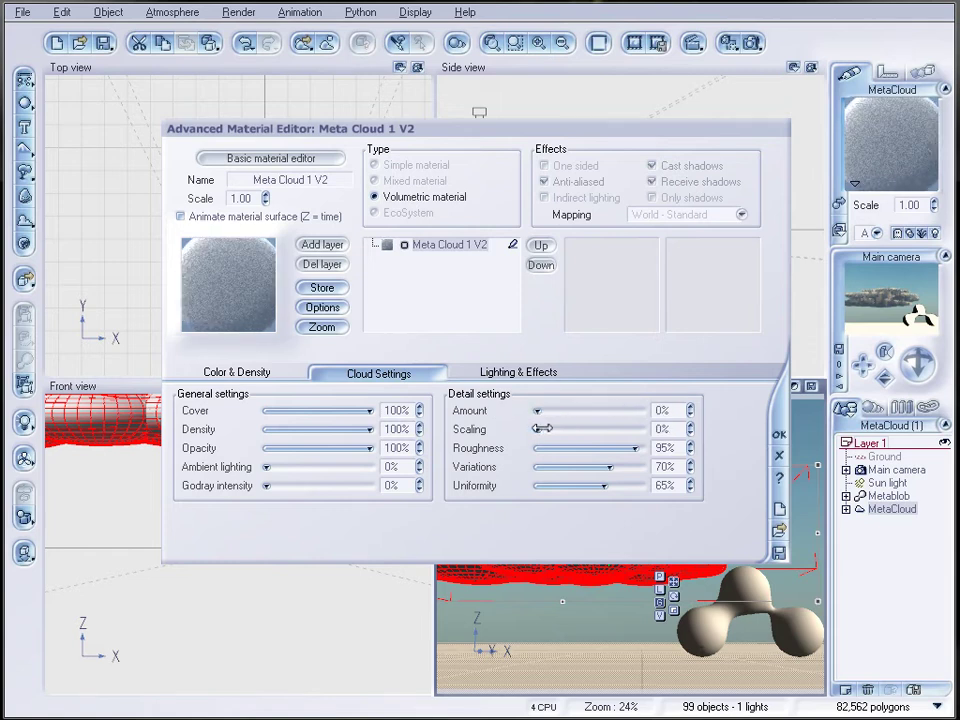
pyautogui.moveTo(638, 448); pyautogui.dragTo(759, 454)
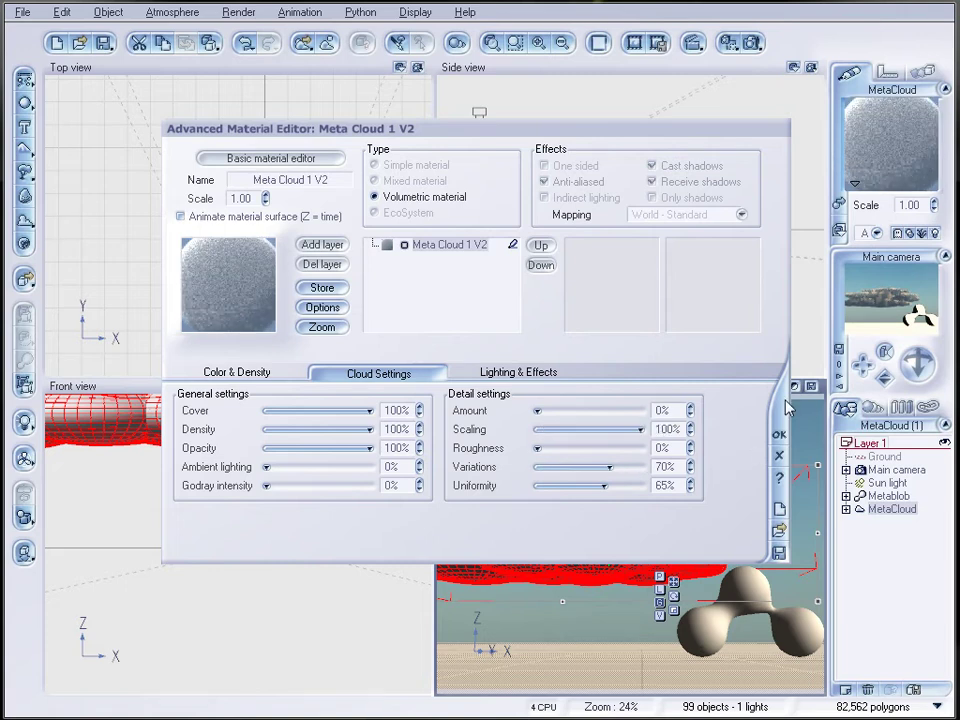
pyautogui.moveTo(612, 466); pyautogui.dragTo(640, 485)
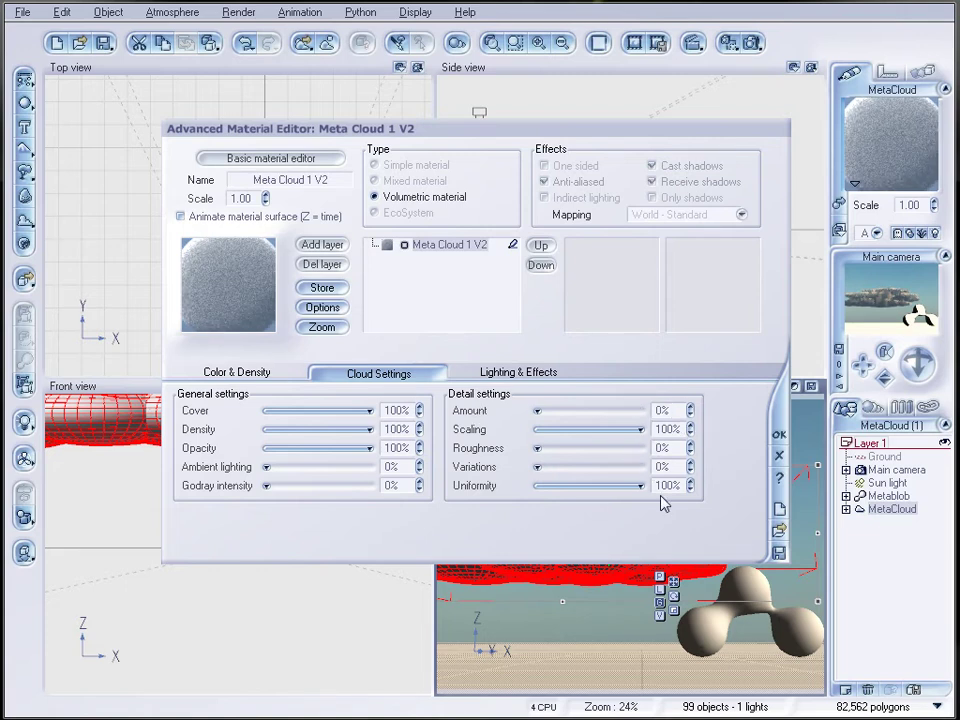
# Accept the cloud material, render the scene with the smoothed cloud, and close the render display.
pyautogui.click(780, 436)
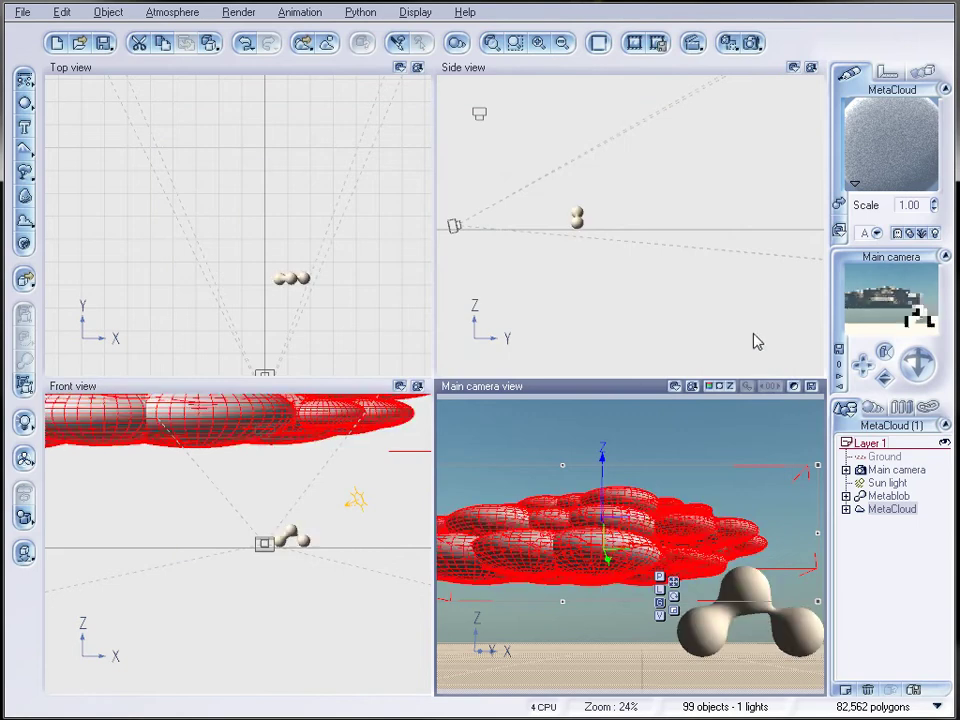
pyautogui.click(727, 42)
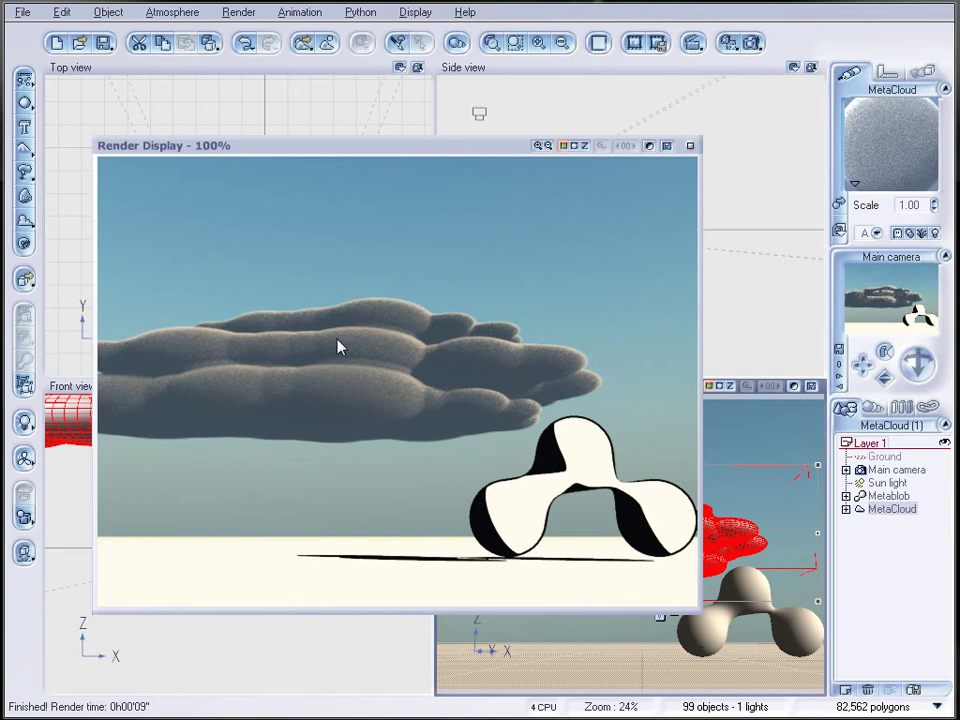
pyautogui.click(690, 146)
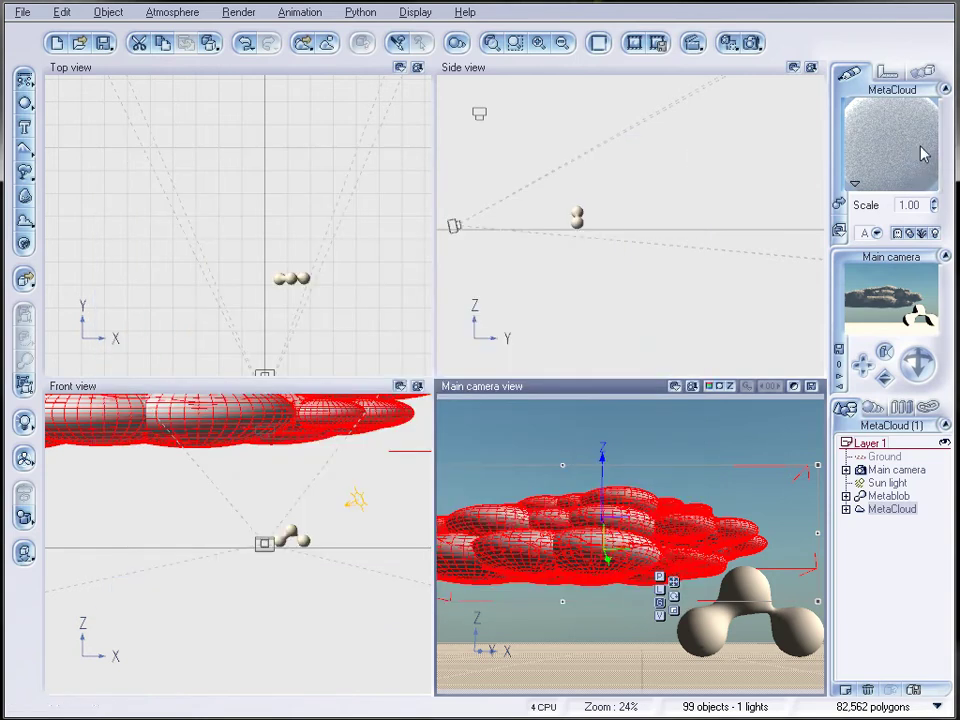
# Set the MetaCloud material's Opacity to 0%, accept it, and render the scene again, accepting the post-render options.
pyautogui.doubleClick(895, 160)
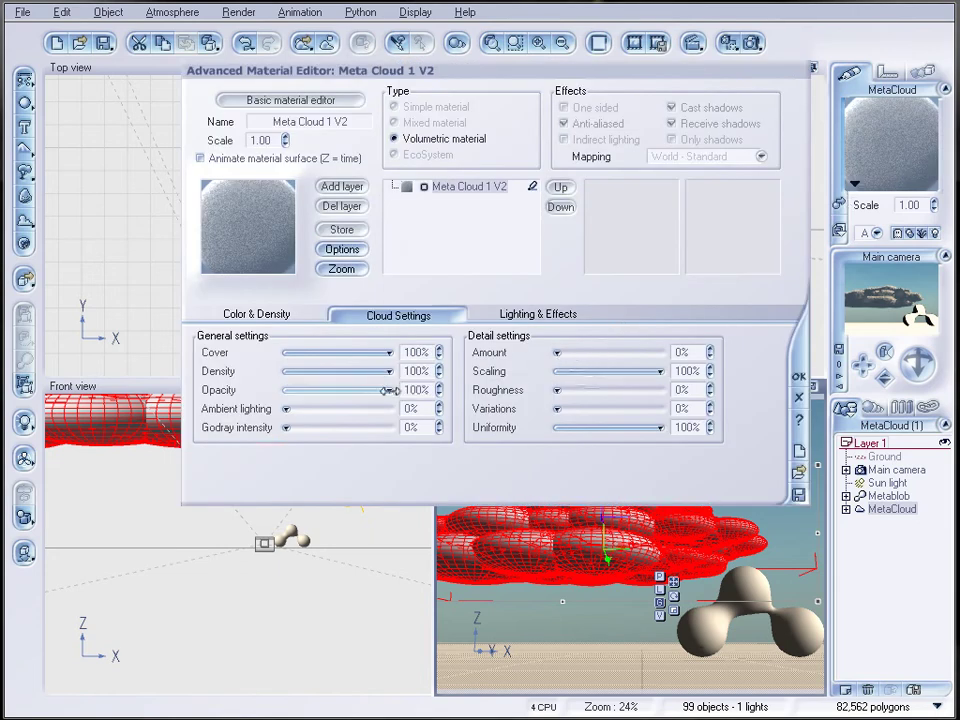
pyautogui.moveTo(388, 389); pyautogui.dragTo(215, 389)
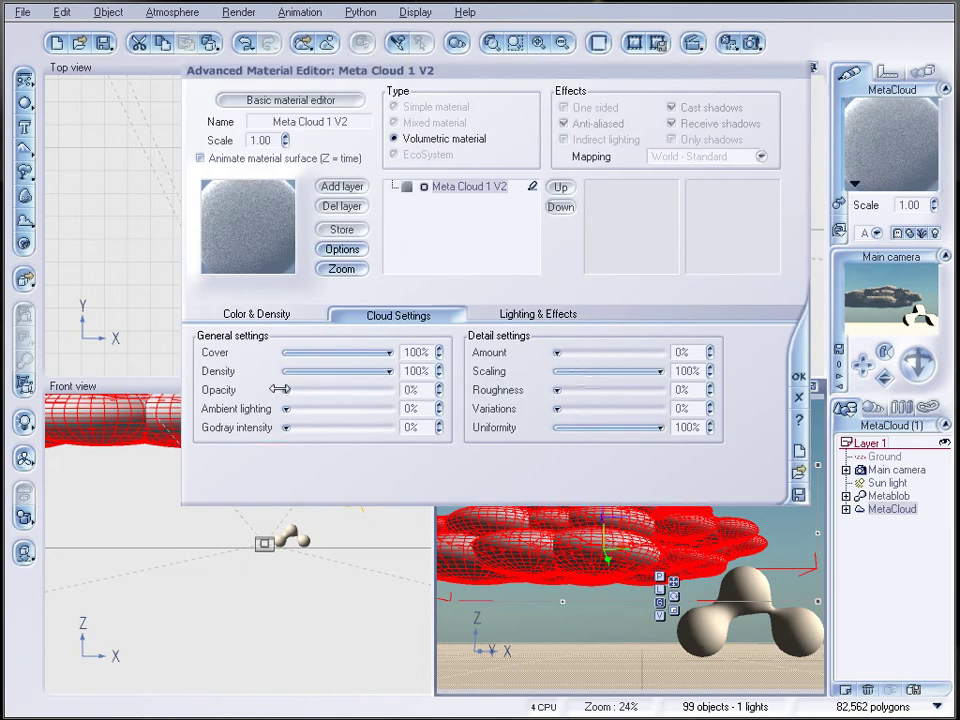
pyautogui.click(798, 377)
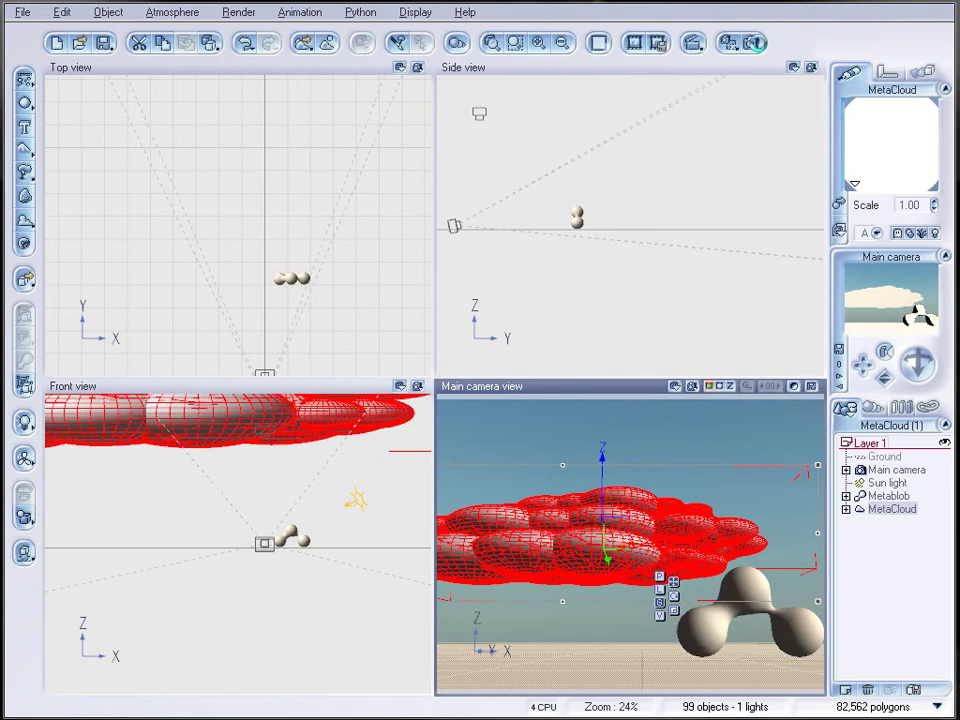
pyautogui.click(750, 42)
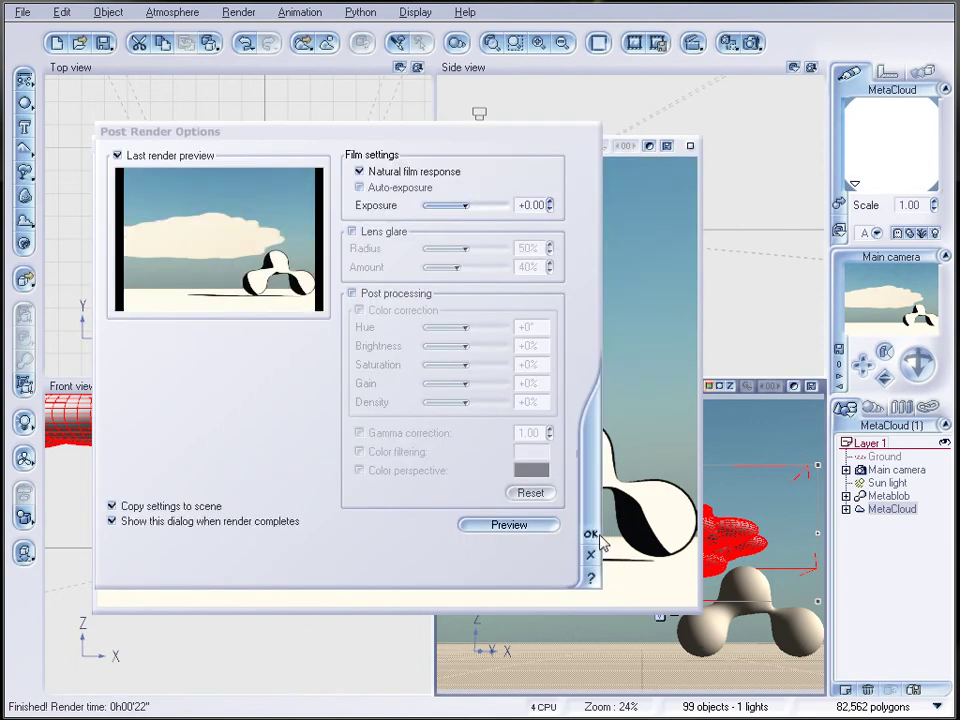
pyautogui.click(630, 528)
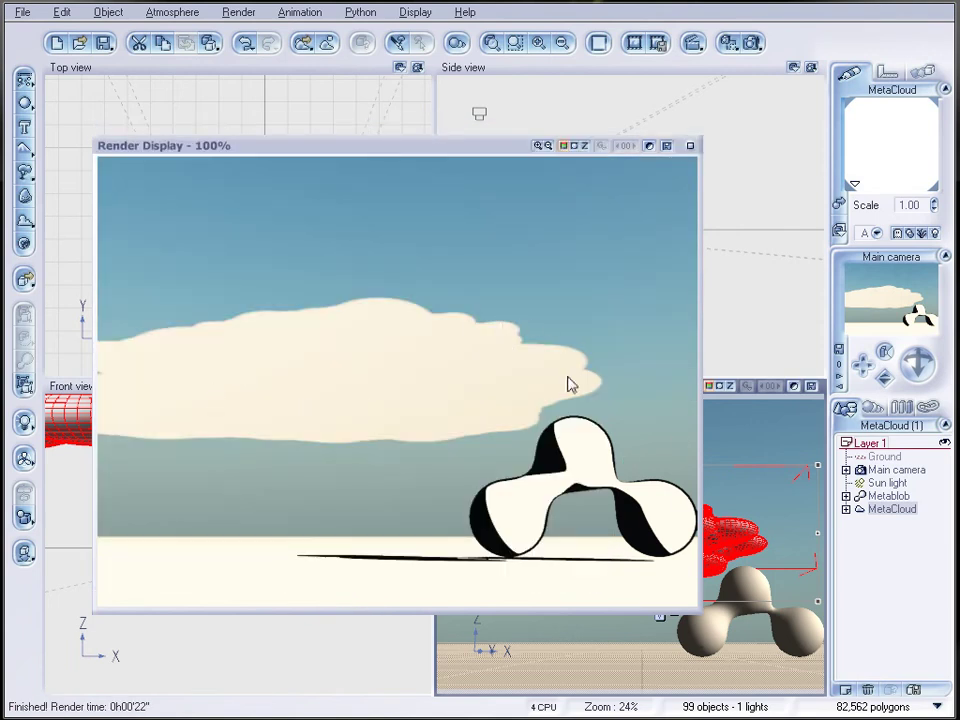